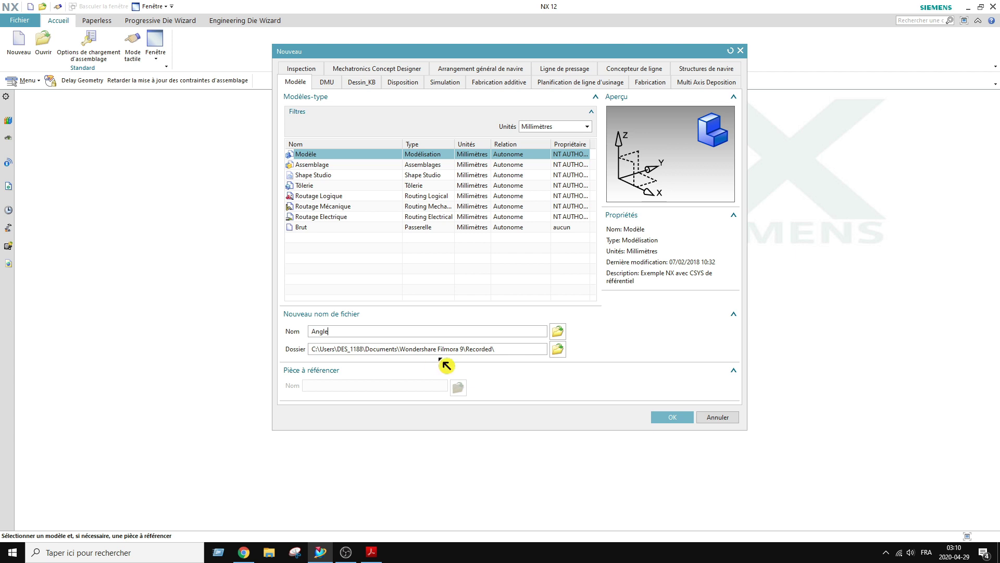
Step: Switch the model template units to inches (Pouces) and create the Angle part
{"action": "left_click", "coordinate": [534, 130]}
{"action": "left_click", "coordinate": [535, 139]}
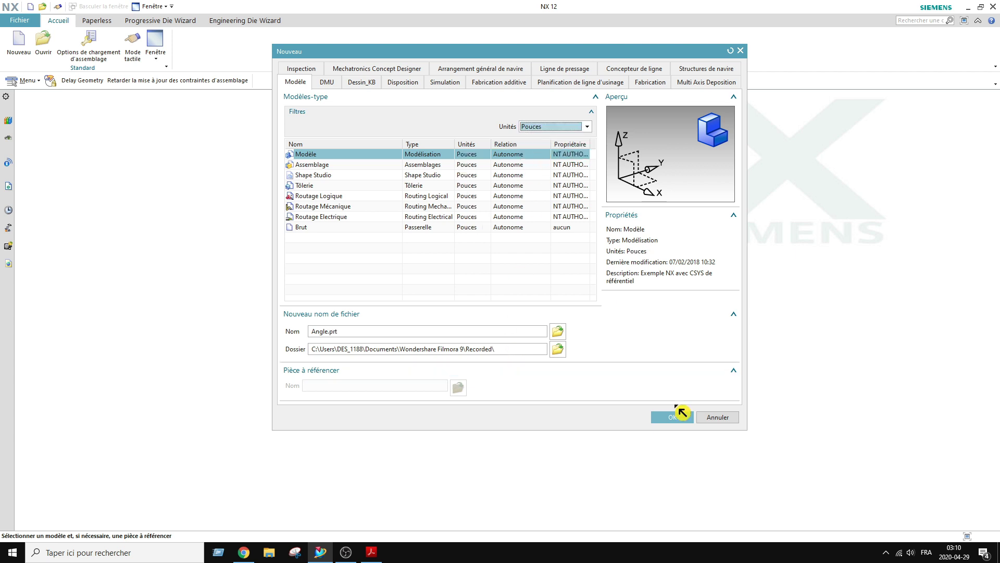
{"action": "left_click", "coordinate": [677, 419]}
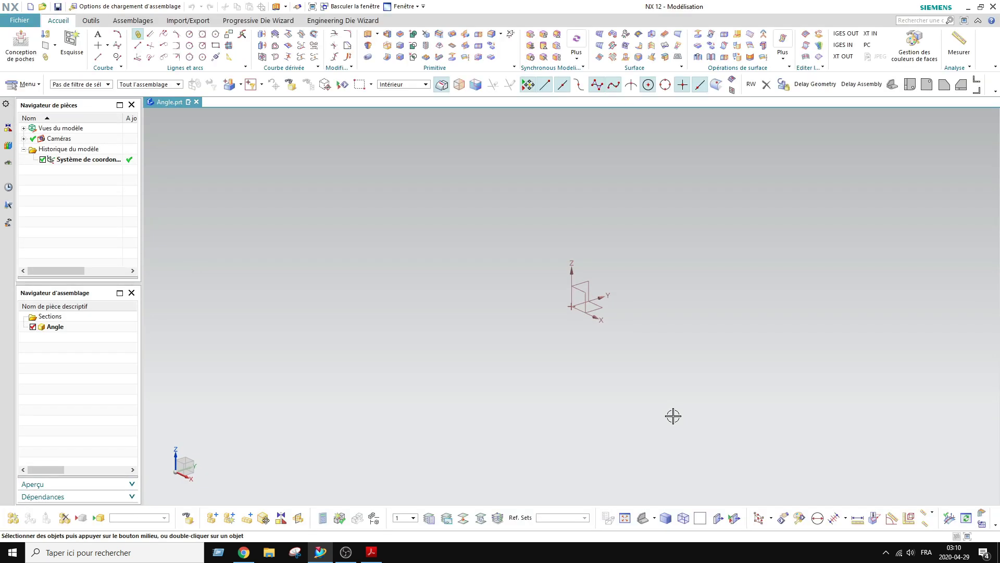
{"action": "left_click", "coordinate": [370, 36]}
{"action": "left_click", "coordinate": [307, 134]}
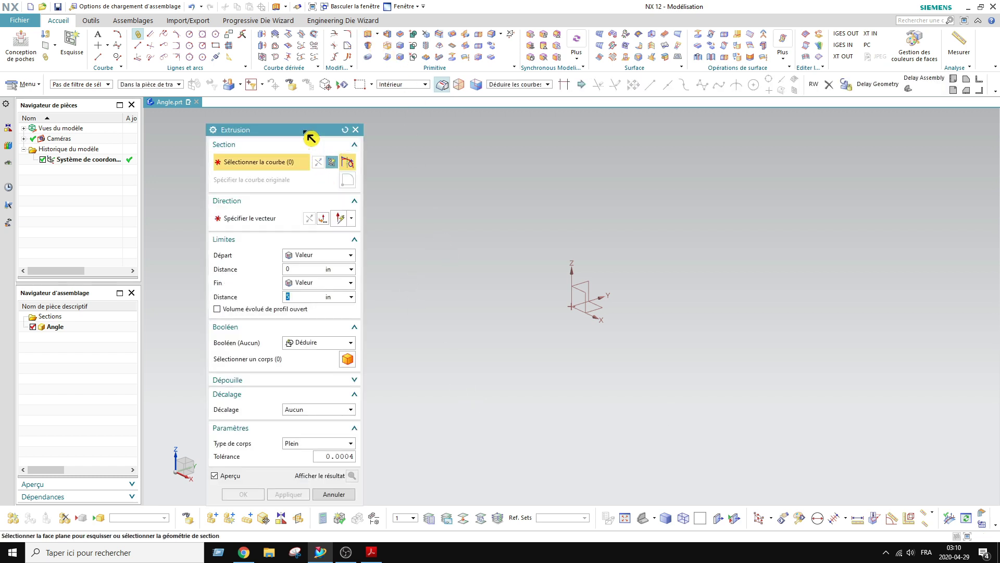
{"action": "left_click_drag", "start_coordinate": [308, 134], "coordinate": [291, 118]}
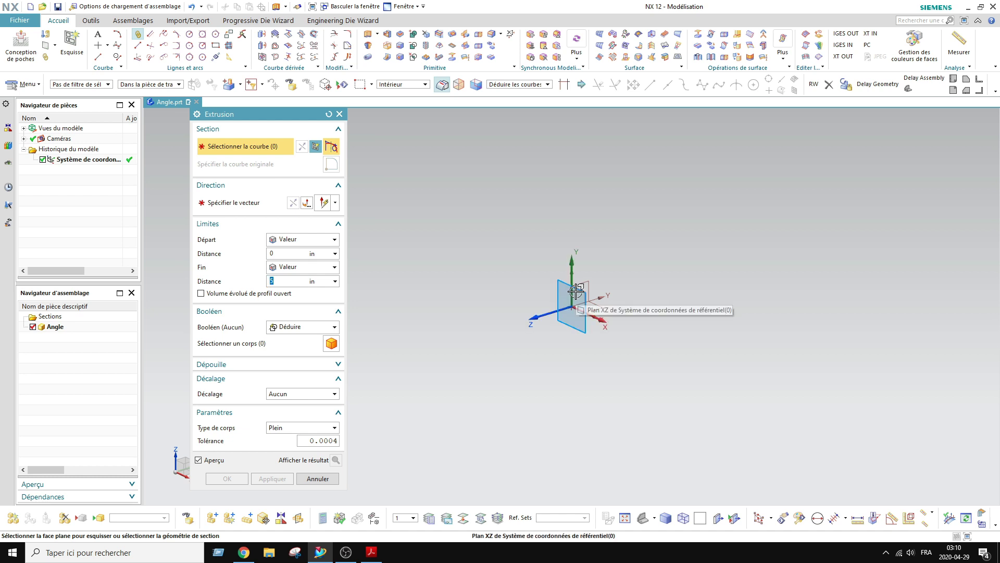
{"action": "left_click", "coordinate": [371, 552]}
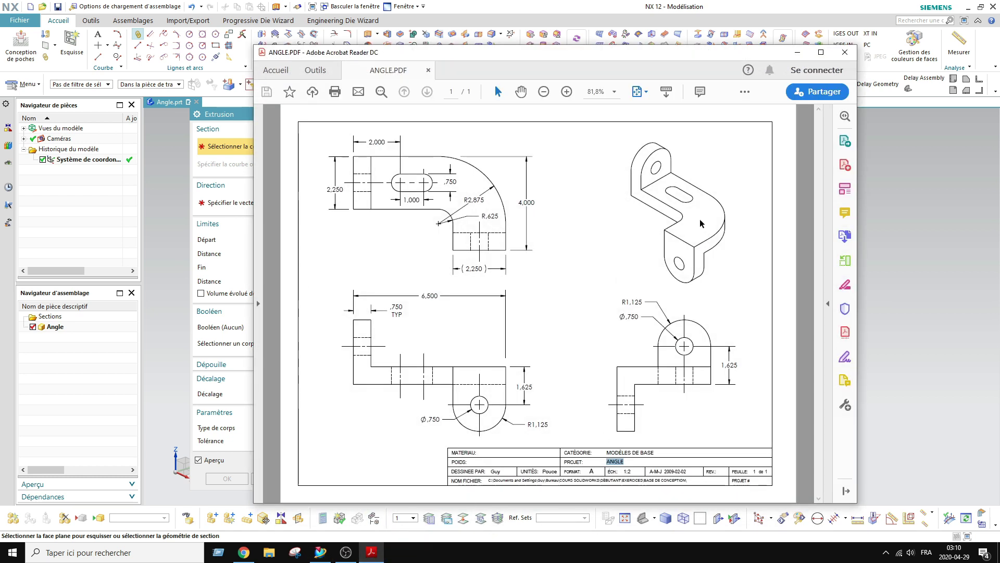
{"action": "left_click", "coordinate": [386, 551]}
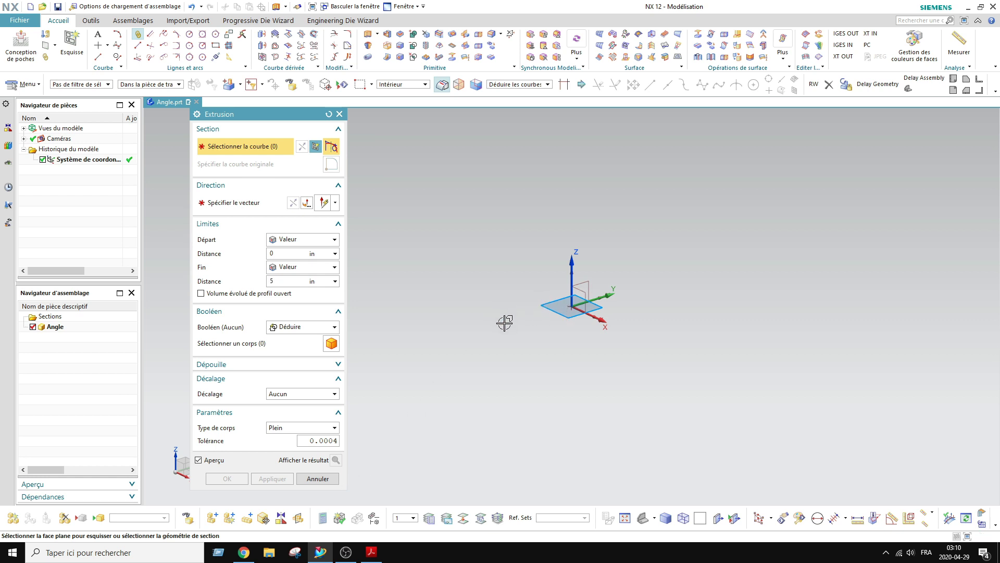
{"action": "left_click", "coordinate": [340, 114]}
Step: Start an extrusion and open its section sketch on the XY plane, ready for a Profile curve
{"action": "left_click", "coordinate": [366, 35]}
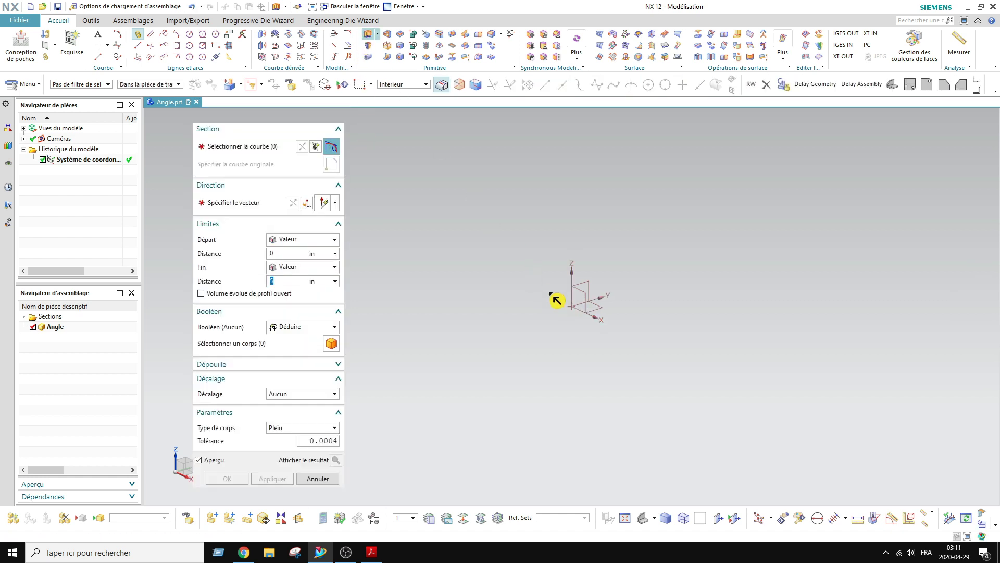
{"action": "left_click", "coordinate": [595, 305]}
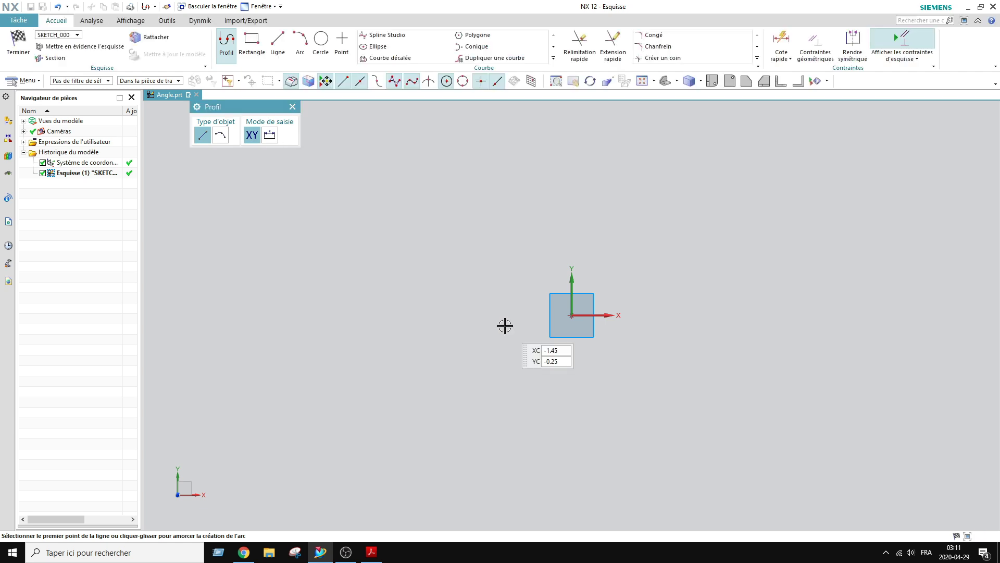
{"action": "left_click", "coordinate": [253, 49]}
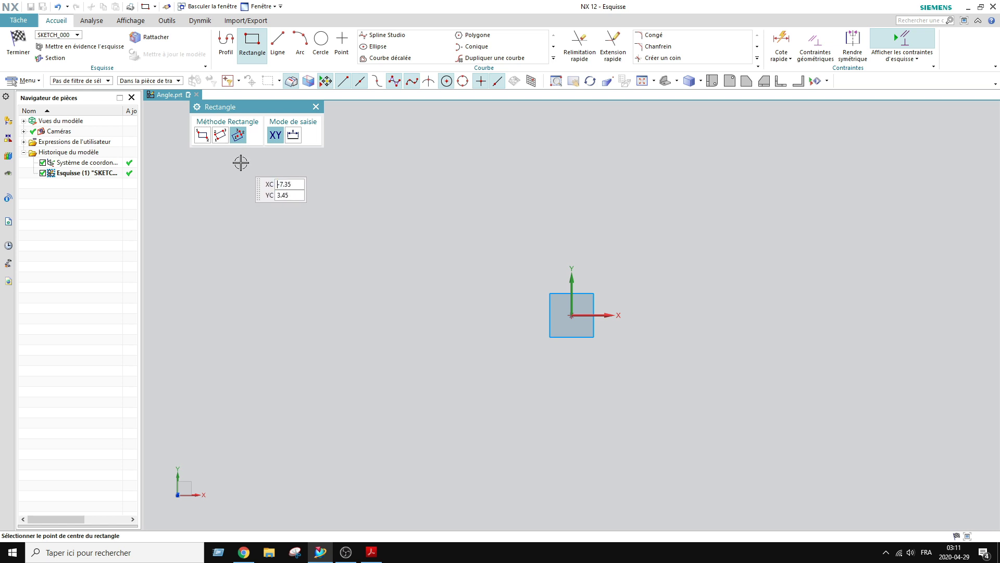
{"action": "left_click", "coordinate": [234, 48]}
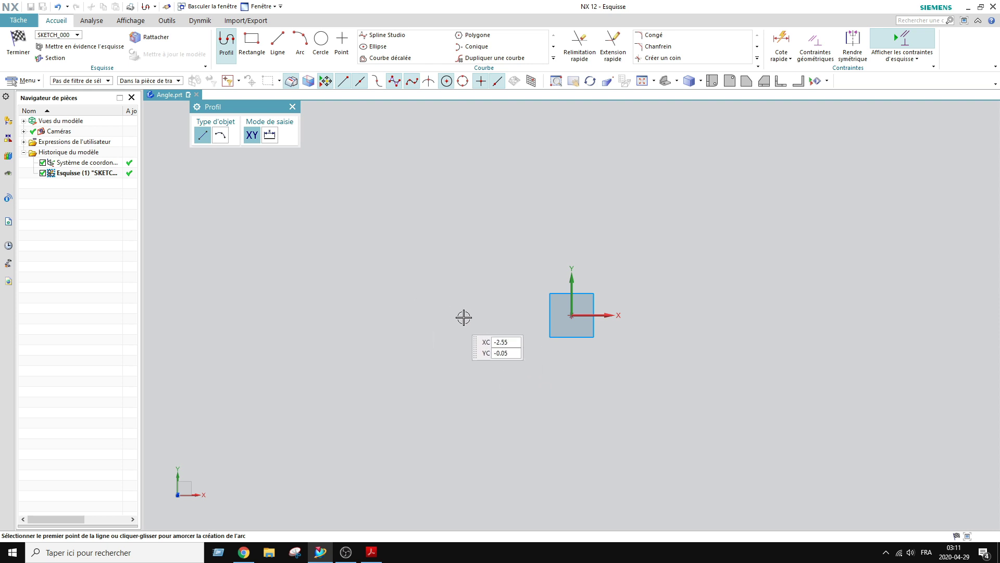
Step: Sketch a vertical line about 2.4 in long, a horizontal line about 4.5 in long and an outer corner arc about 3.33 in in radius
{"action": "left_click", "coordinate": [571, 313]}
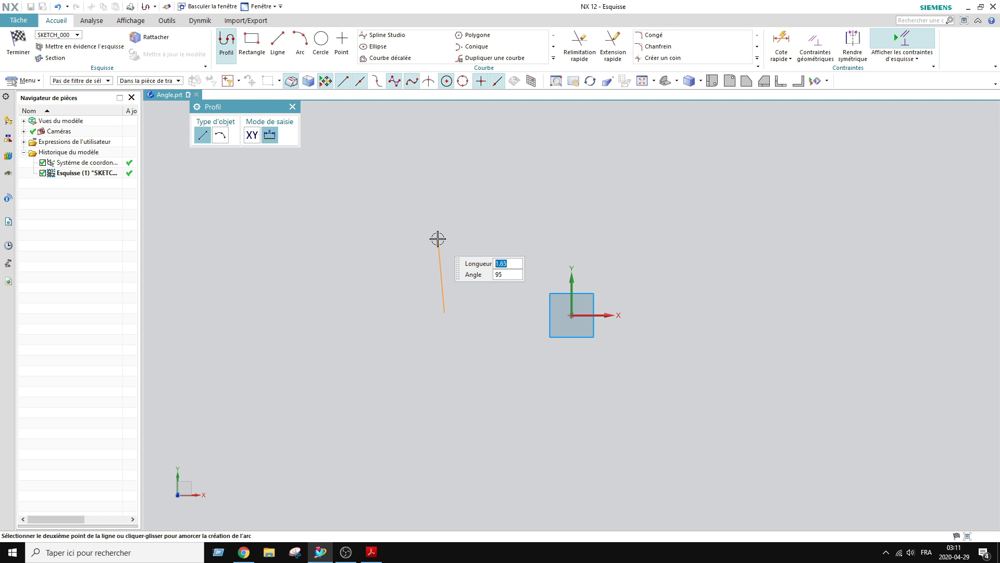
{"action": "left_click", "coordinate": [444, 203]}
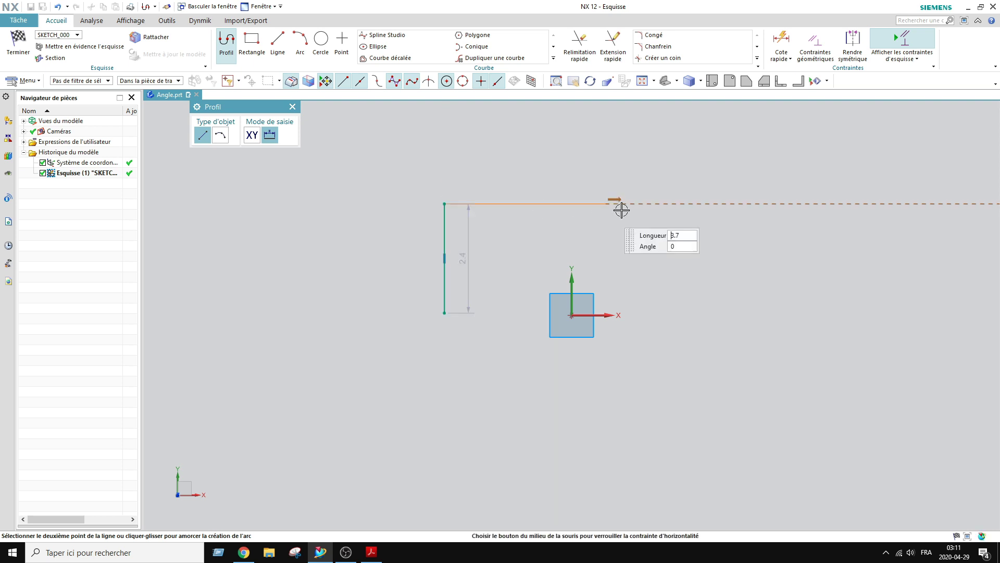
{"action": "left_click", "coordinate": [649, 204]}
{"action": "left_click", "coordinate": [221, 135]}
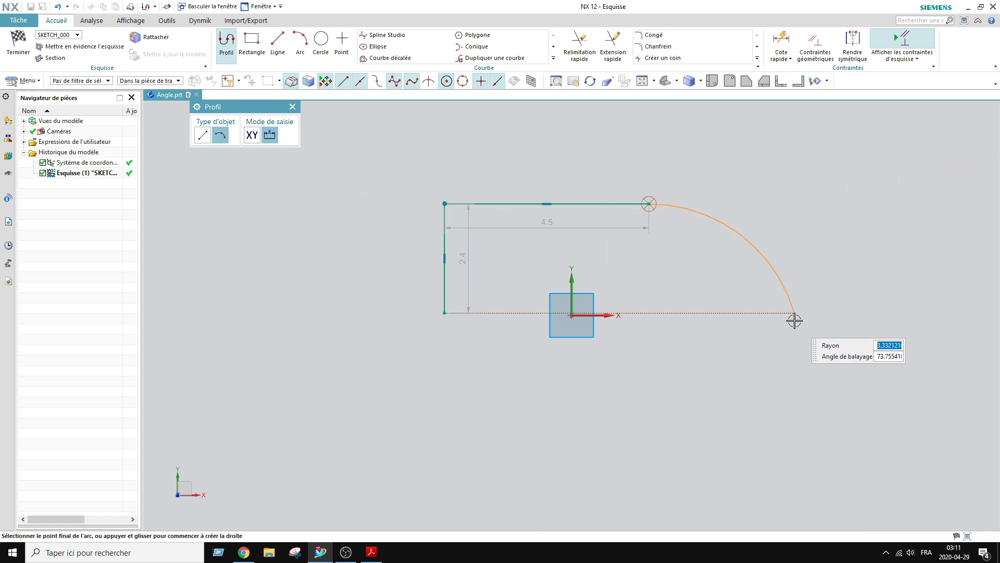
{"action": "left_click", "coordinate": [794, 314]}
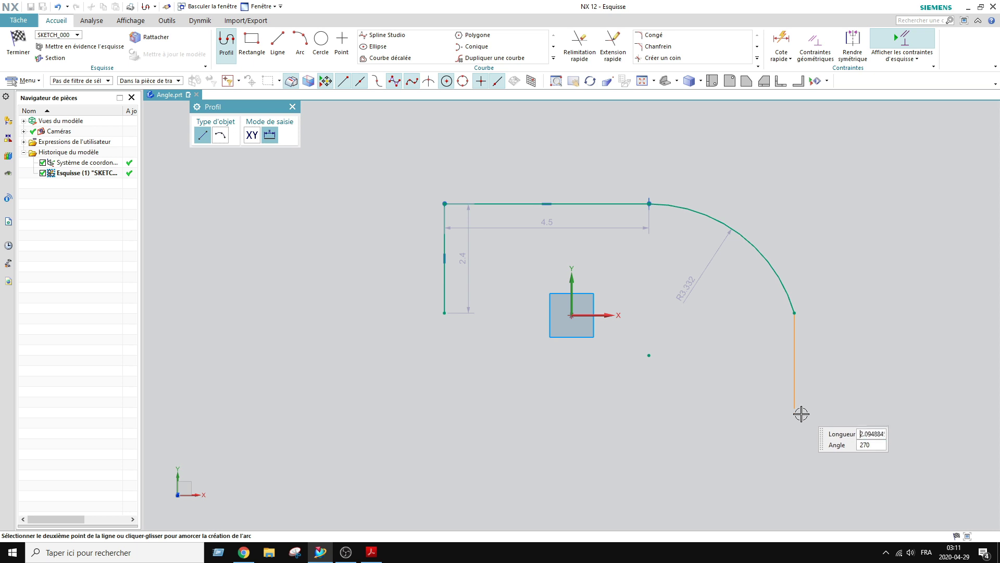
Step: Continue the profile with lines about 2.4 in down, 2.4 in left and 1.2 in up, plus an inner arc about 0.56 in in radius
{"action": "left_click", "coordinate": [795, 421]}
{"action": "left_click", "coordinate": [686, 422]}
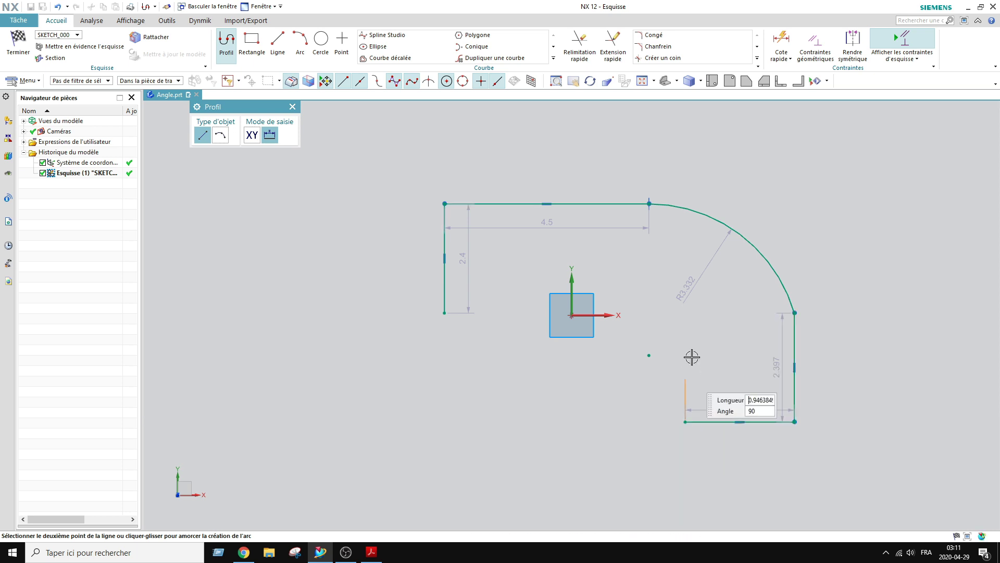
{"action": "left_click", "coordinate": [686, 379]}
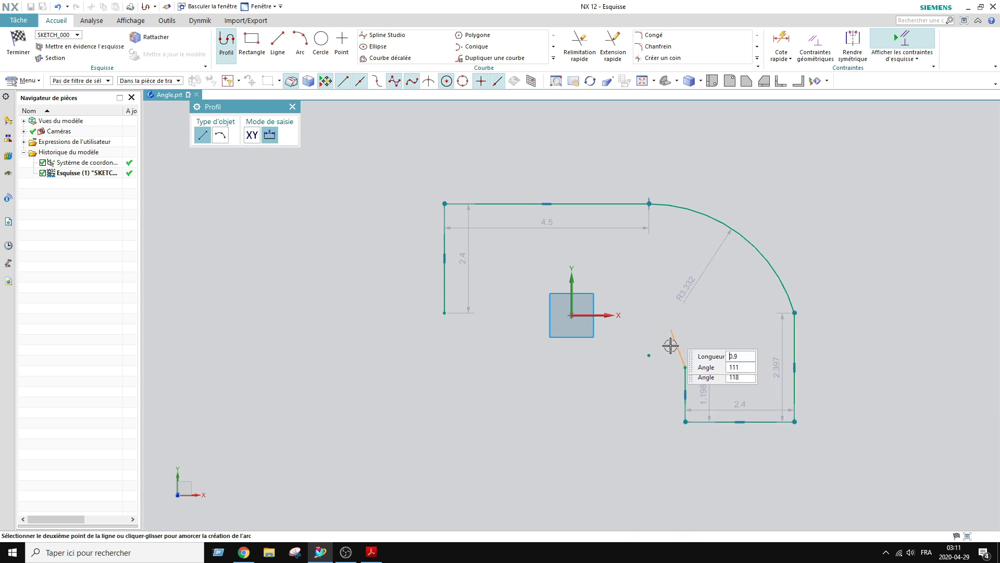
{"action": "left_click", "coordinate": [220, 135]}
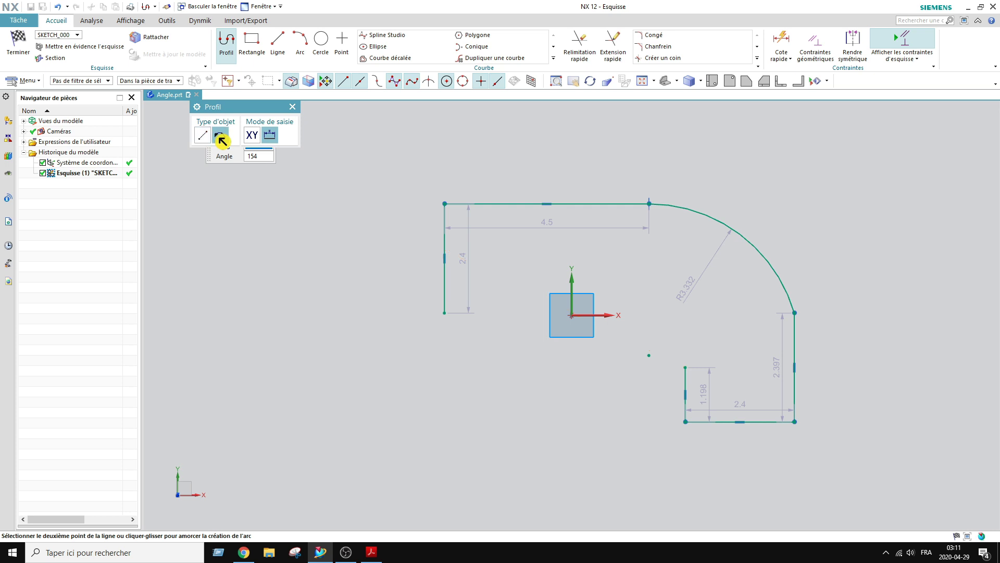
{"action": "left_click", "coordinate": [660, 341]}
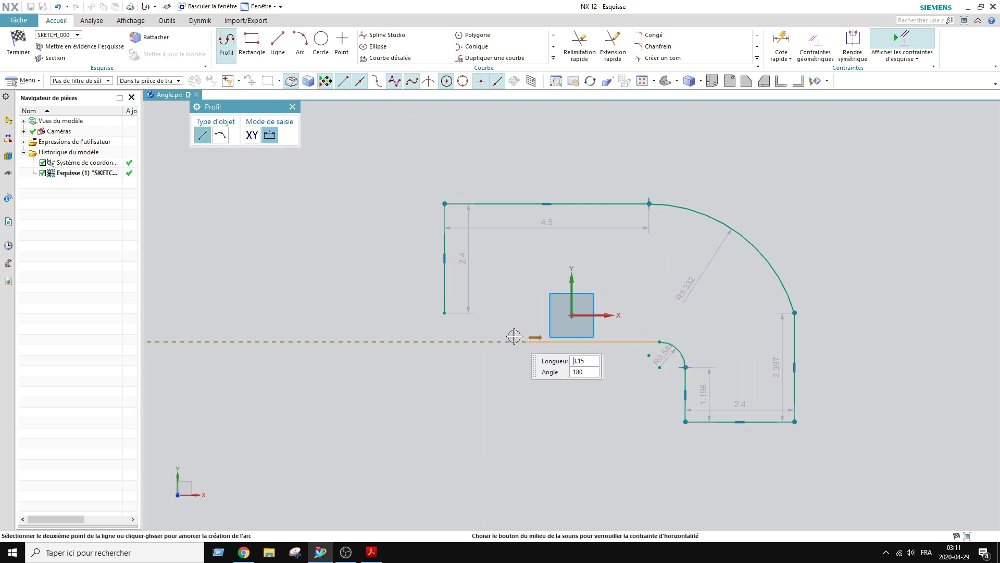
Step: Close the profile with a line from the inner arc to the start point and constrain that line horizontal
{"action": "left_click", "coordinate": [444, 313]}
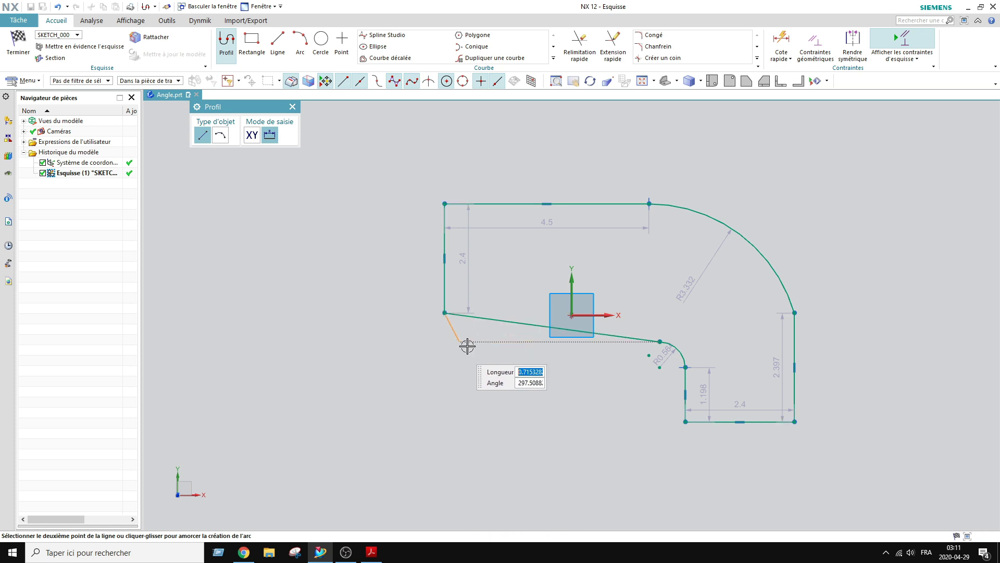
{"action": "key", "text": "Escape"}
{"action": "left_click", "coordinate": [547, 326]}
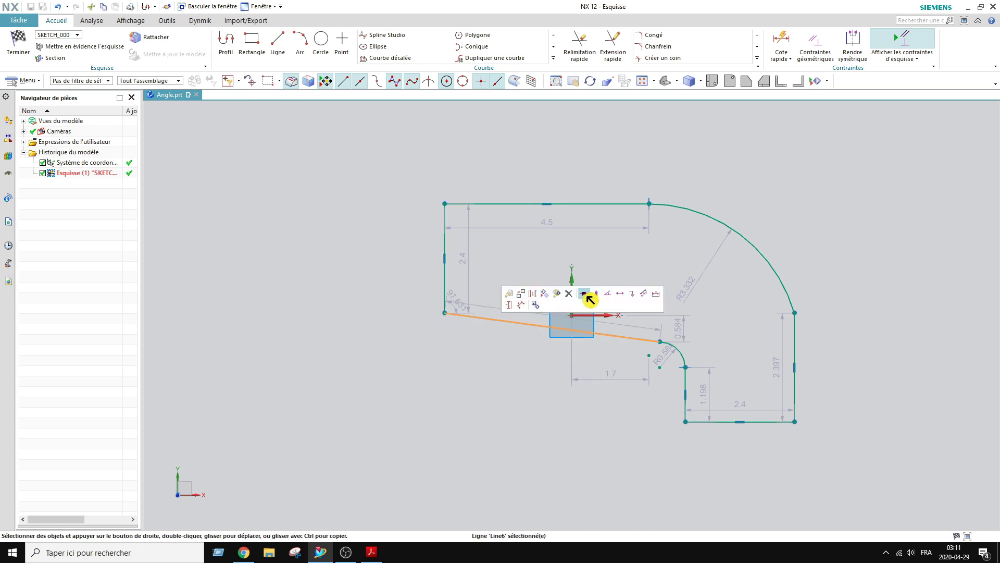
{"action": "left_click", "coordinate": [584, 294]}
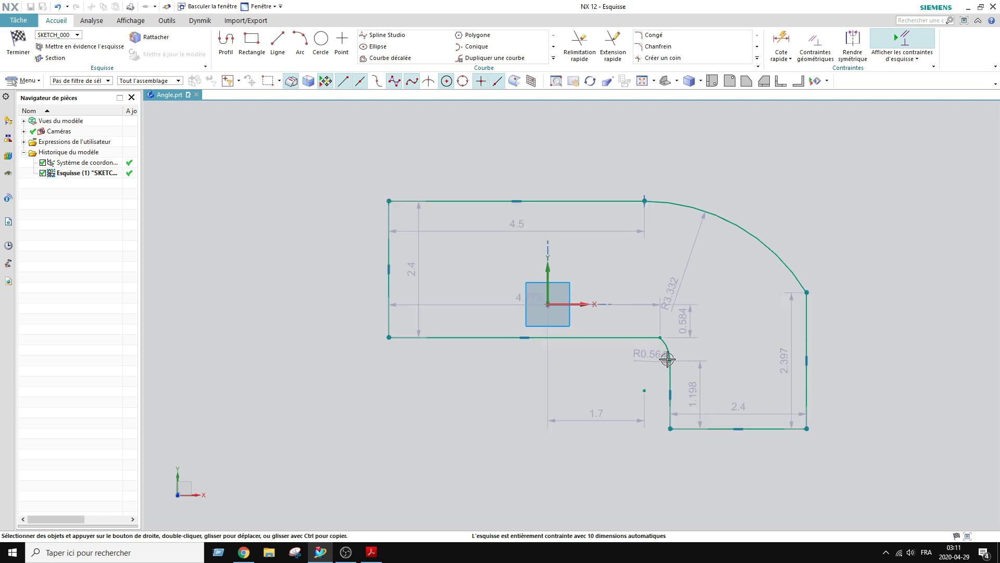
Step: Try to make the small inner arc tangent to the lower horizontal line
{"action": "scroll", "coordinate": [667, 359], "scroll_direction": "down", "scroll_amount": 2}
{"action": "left_click", "coordinate": [636, 332]}
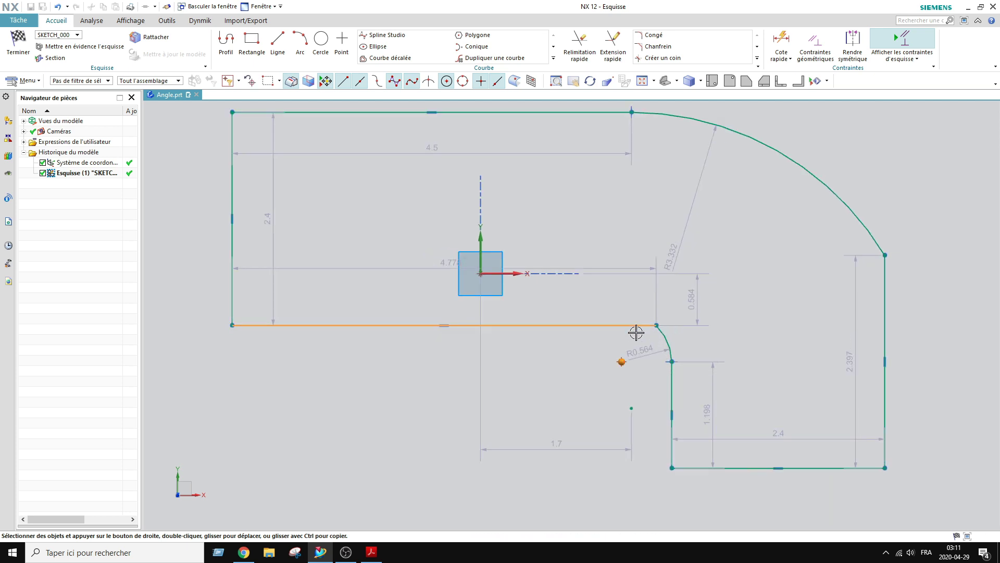
{"action": "left_click", "coordinate": [662, 335]}
{"action": "left_click", "coordinate": [685, 319]}
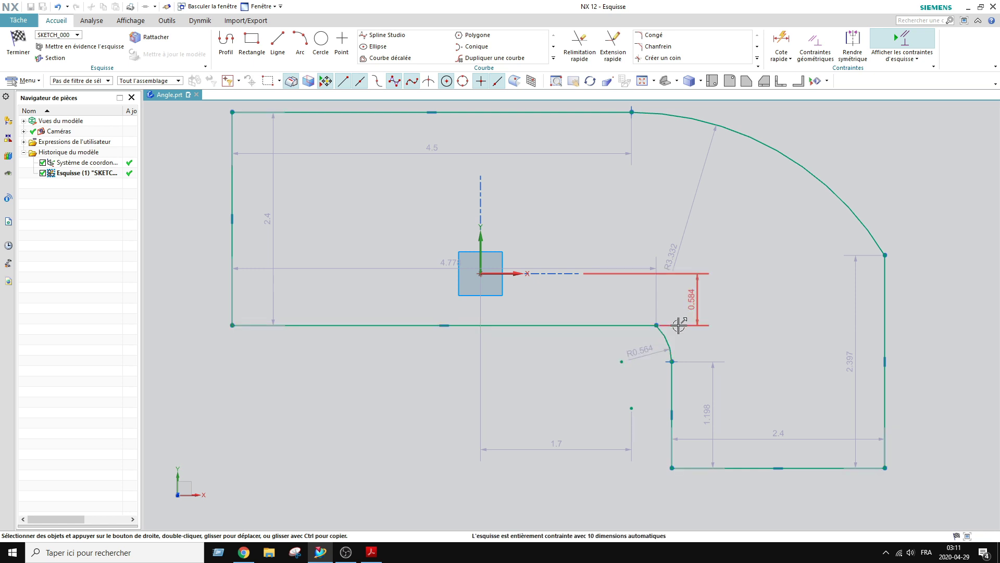
{"action": "left_click", "coordinate": [828, 52]}
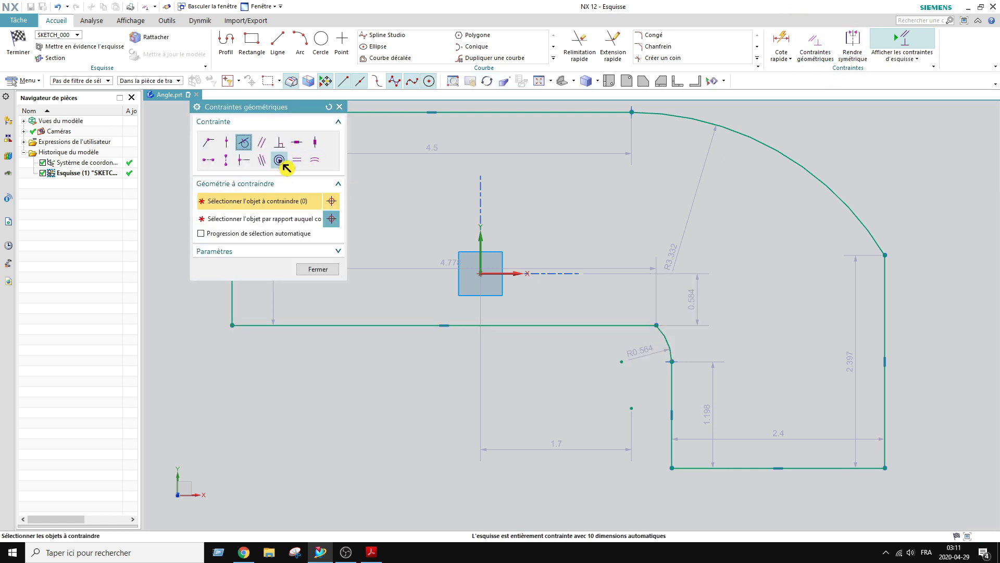
{"action": "left_click", "coordinate": [615, 327]}
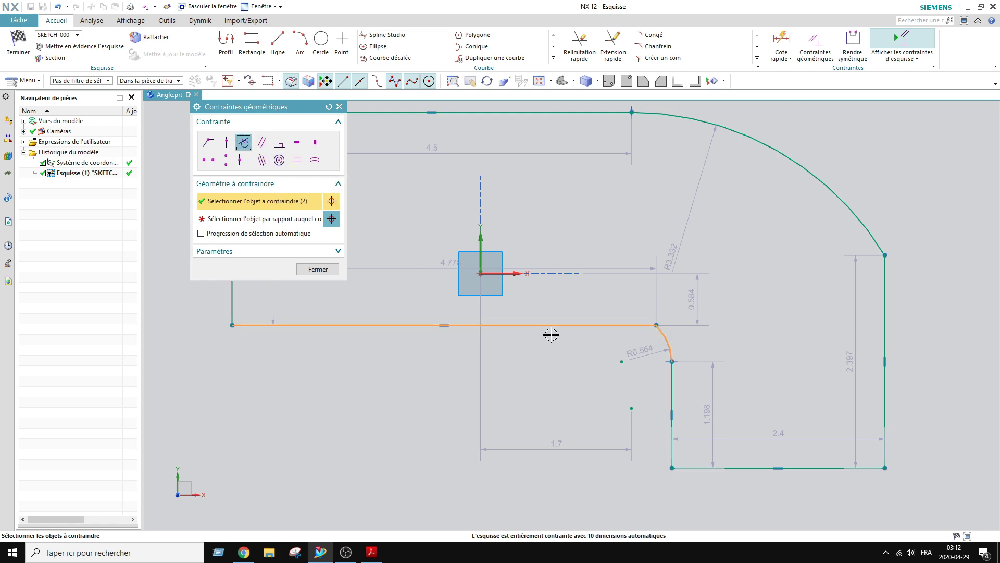
{"action": "left_click", "coordinate": [274, 220]}
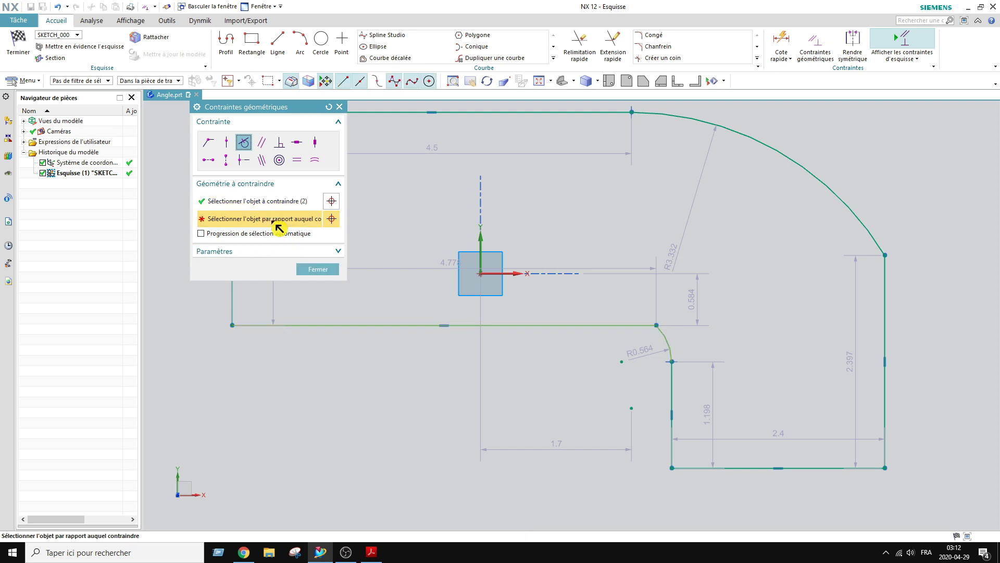
{"action": "left_click", "coordinate": [672, 369]}
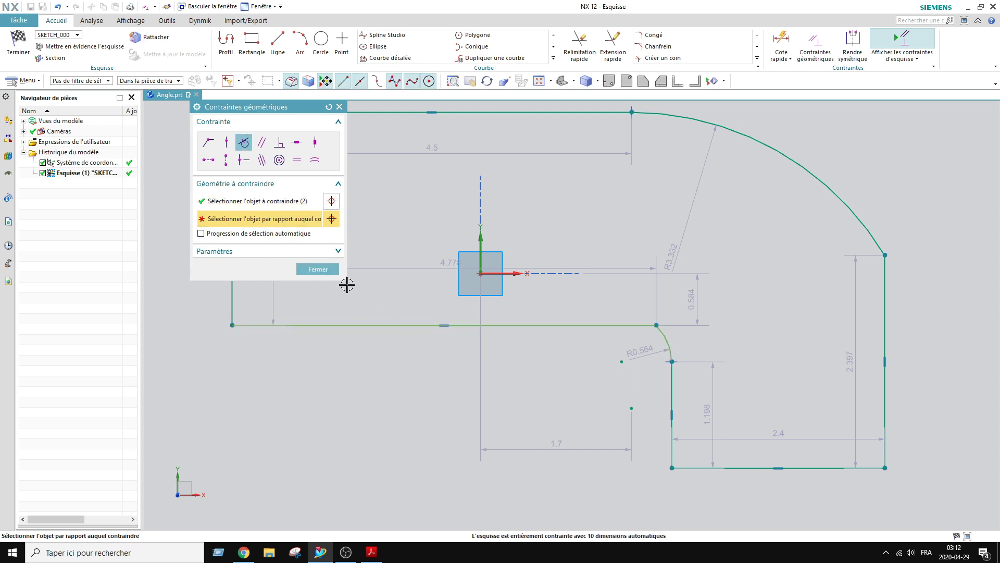
{"action": "left_click", "coordinate": [324, 270]}
Step: Move the inner arc's end point so its radius is about 0.5 in, and constrain the lower horizontal line tangent to the arc
{"action": "left_click_drag", "start_coordinate": [656, 327], "coordinate": [623, 318]}
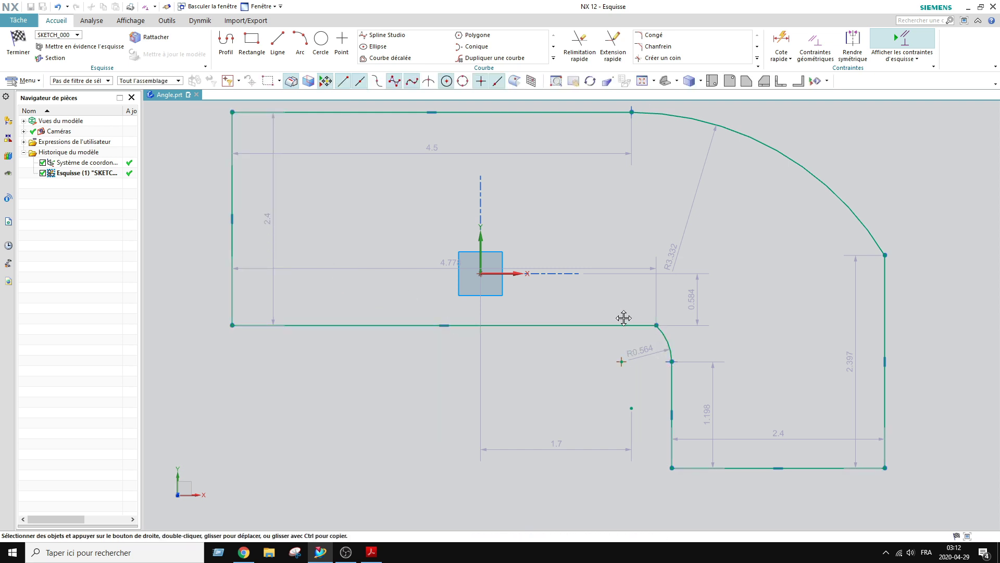
{"action": "left_click", "coordinate": [596, 318]}
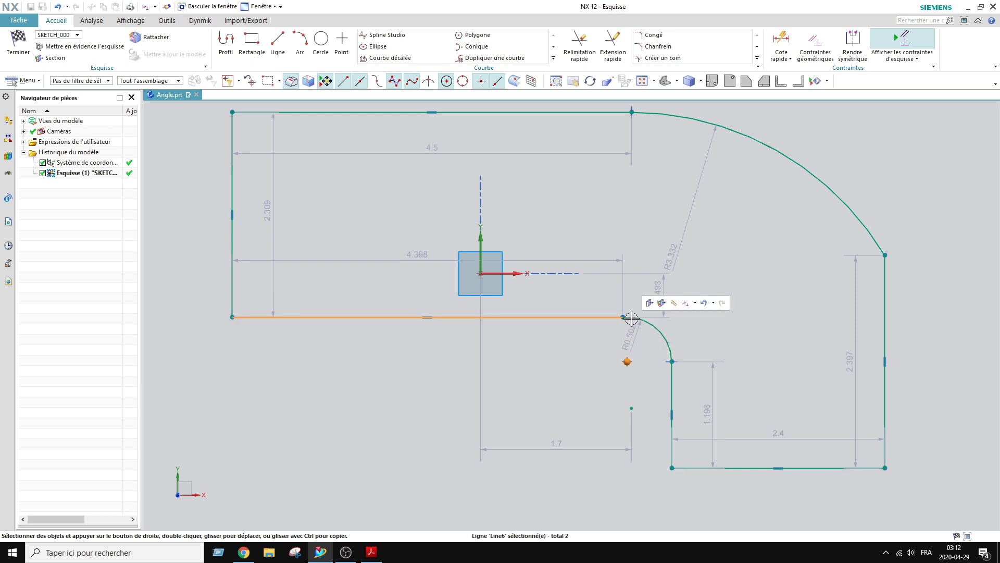
{"action": "left_click", "coordinate": [631, 318]}
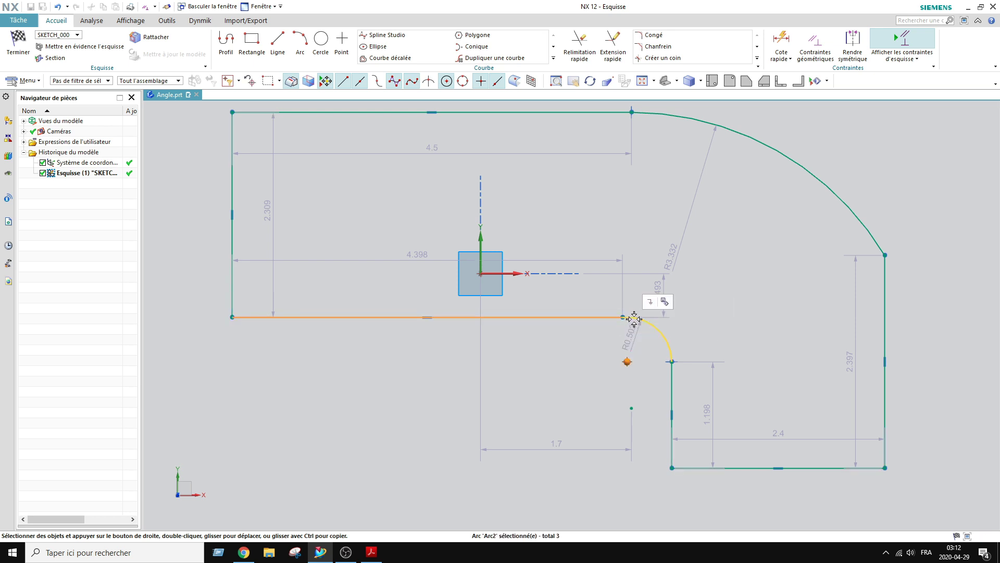
{"action": "left_click", "coordinate": [815, 45]}
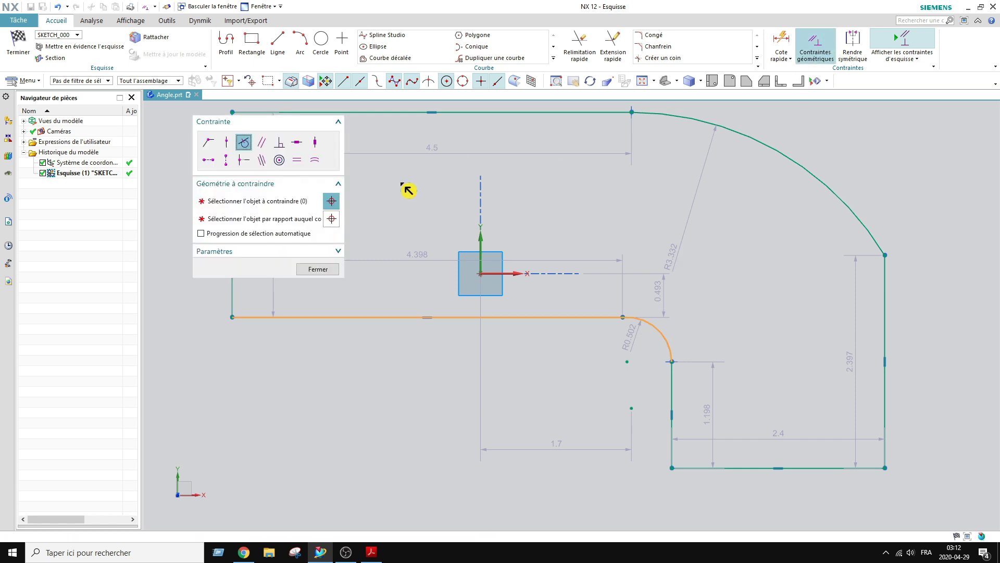
{"action": "left_click", "coordinate": [245, 144]}
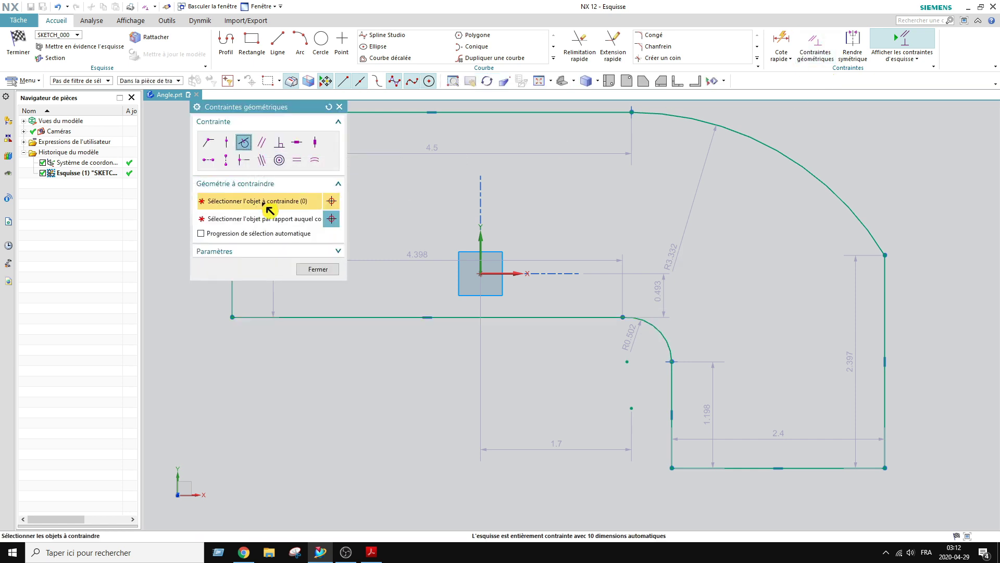
{"action": "left_click", "coordinate": [593, 317]}
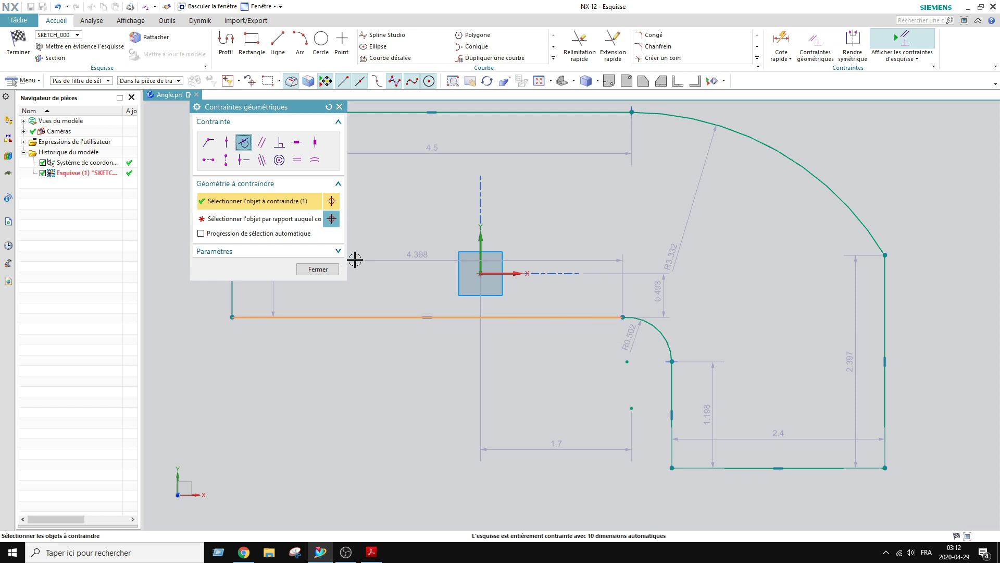
{"action": "left_click", "coordinate": [261, 219]}
{"action": "left_click", "coordinate": [654, 328]}
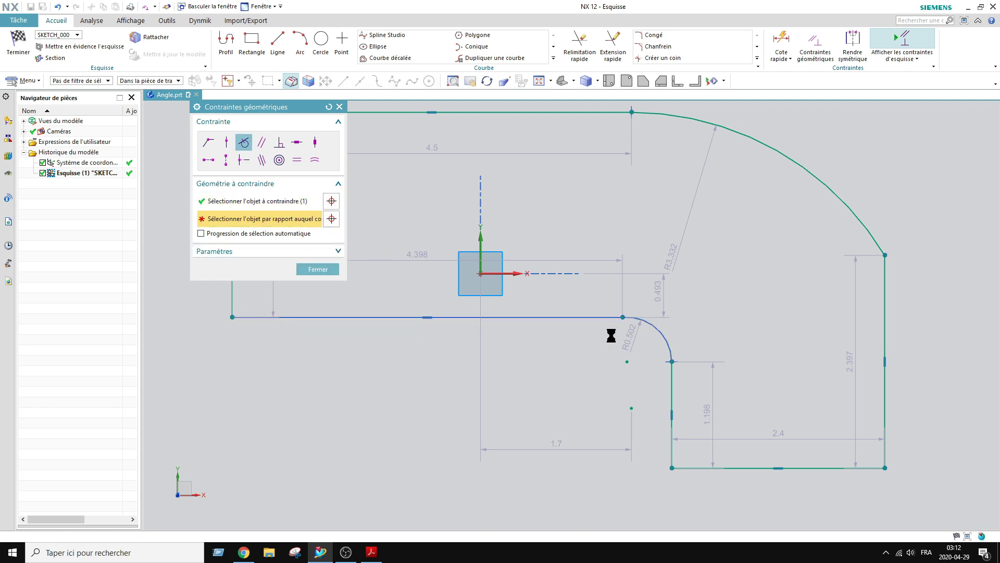
{"action": "left_click", "coordinate": [318, 269]}
{"action": "scroll", "coordinate": [616, 324], "scroll_direction": "down", "scroll_amount": 3}
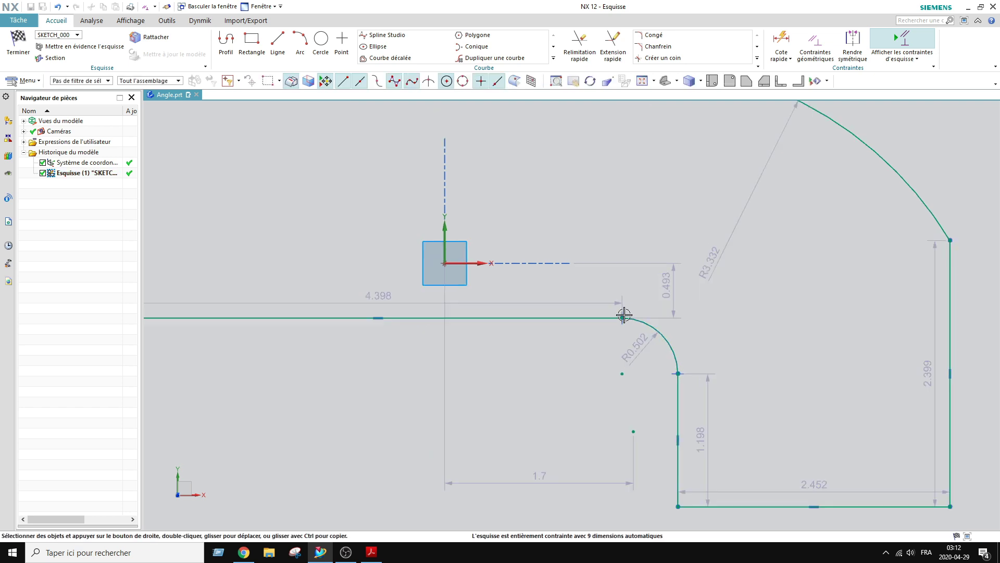
Step: Constrain the large outer arc tangent to the vertical line on the outer side of the profile
{"action": "scroll", "coordinate": [700, 324], "scroll_direction": "up", "scroll_amount": 2}
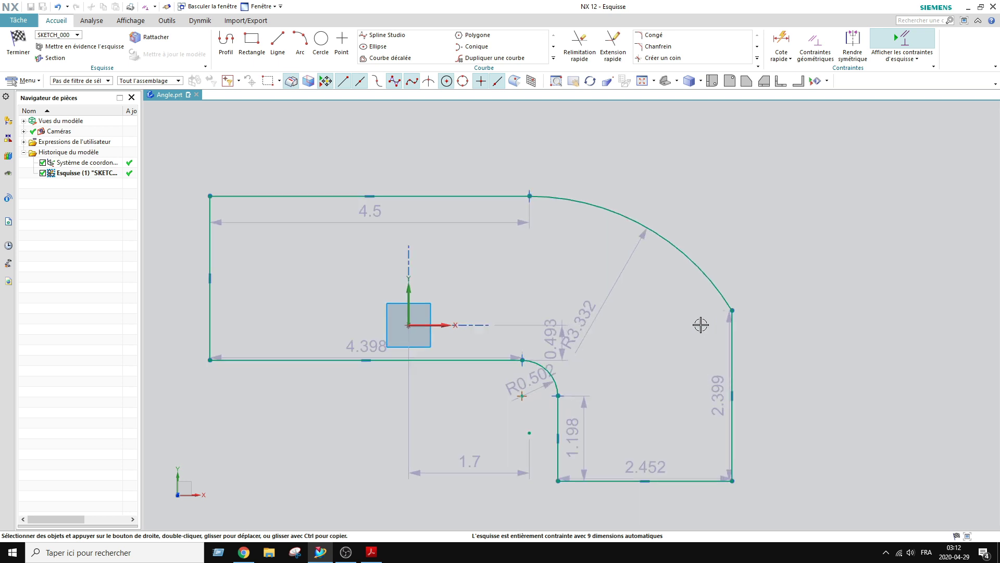
{"action": "left_click", "coordinate": [723, 298]}
{"action": "left_click", "coordinate": [815, 46]}
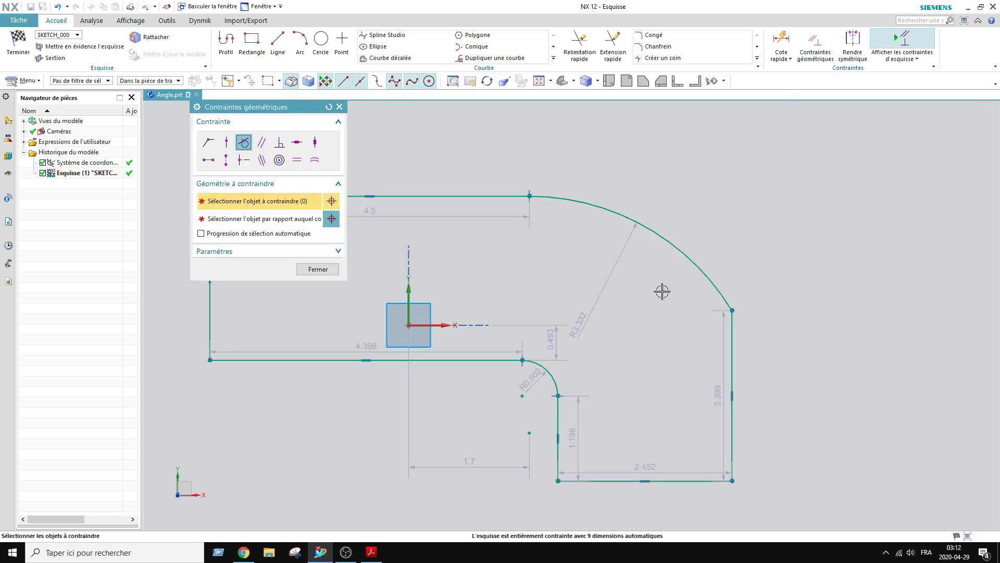
{"action": "left_click", "coordinate": [695, 266]}
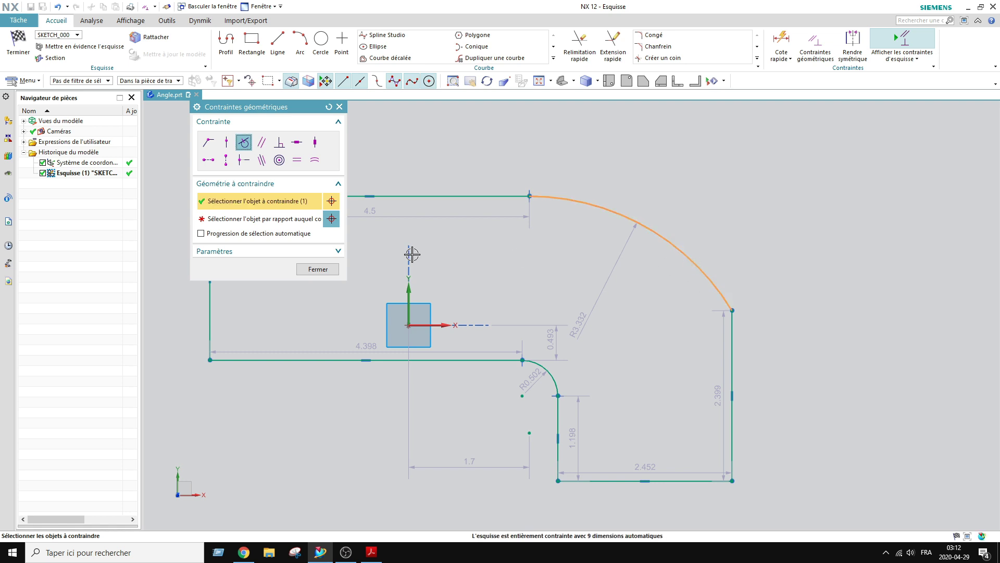
{"action": "left_click", "coordinate": [282, 219]}
{"action": "left_click", "coordinate": [735, 346]}
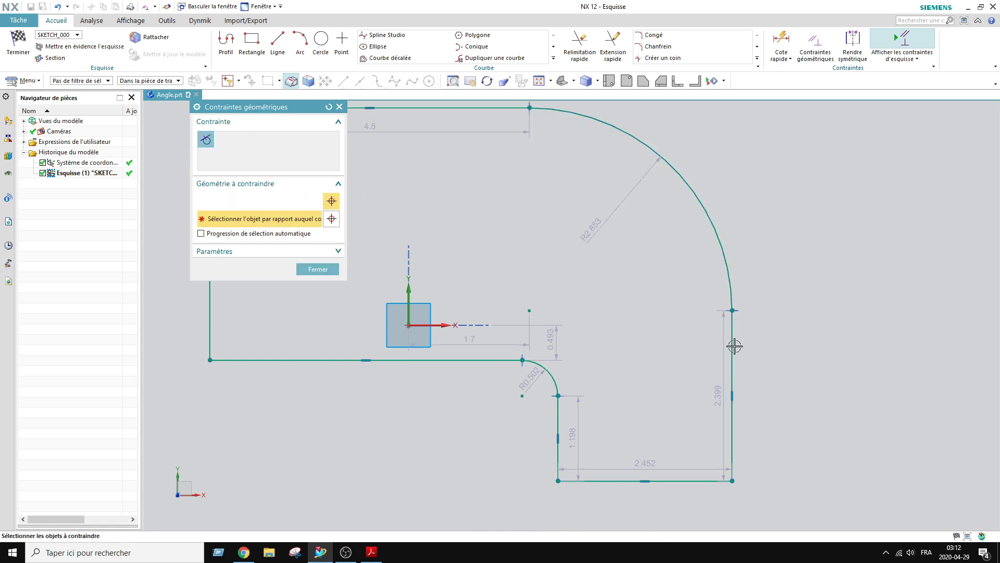
{"action": "scroll", "coordinate": [544, 333], "scroll_direction": "down", "scroll_amount": 4}
{"action": "scroll", "coordinate": [696, 372], "scroll_direction": "down", "scroll_amount": 1}
{"action": "scroll", "coordinate": [450, 276], "scroll_direction": "up", "scroll_amount": 2}
{"action": "key", "text": "Escape"}
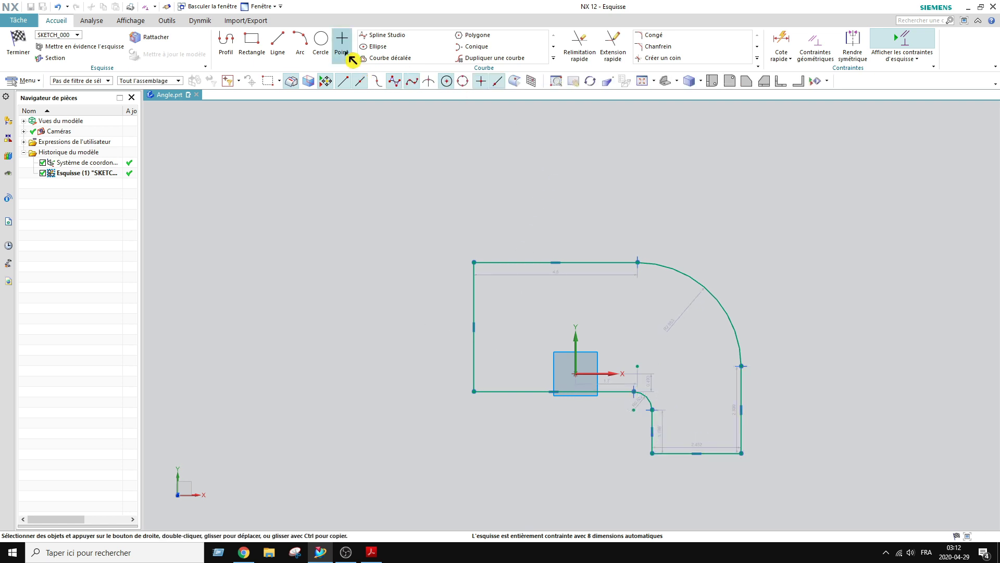
Step: Create a bisecting line about 2.8 in long midway between the two long horizontal lines and convert it to a reference line
{"action": "left_click", "coordinate": [555, 61]}
{"action": "left_click", "coordinate": [402, 105]}
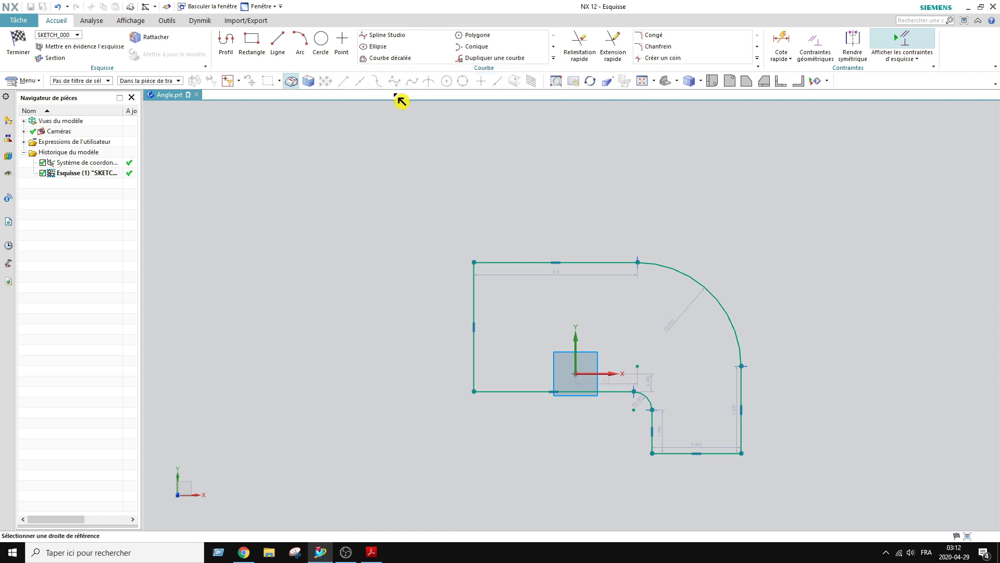
{"action": "left_click", "coordinate": [514, 263]}
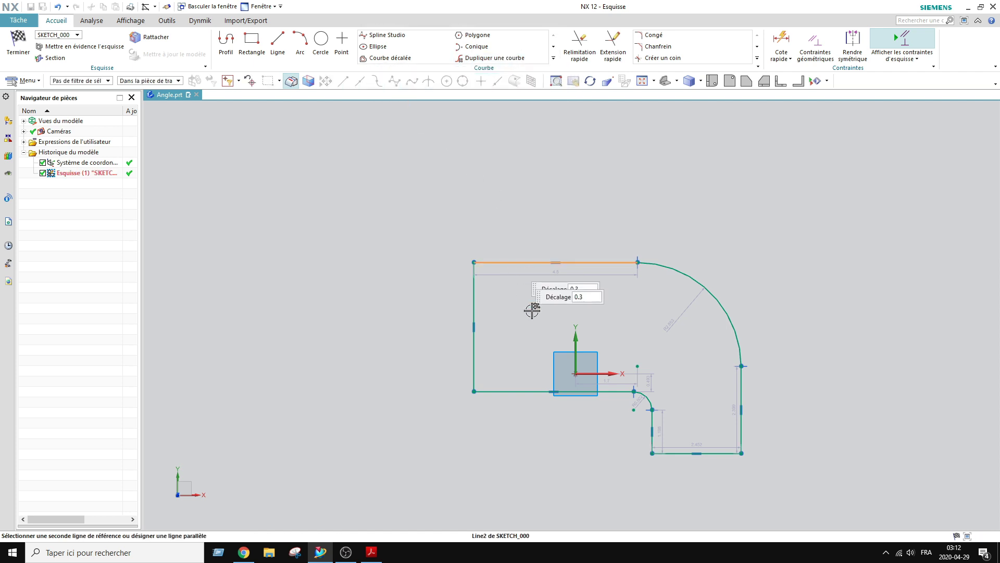
{"action": "left_click", "coordinate": [526, 392]}
{"action": "left_click", "coordinate": [373, 327]}
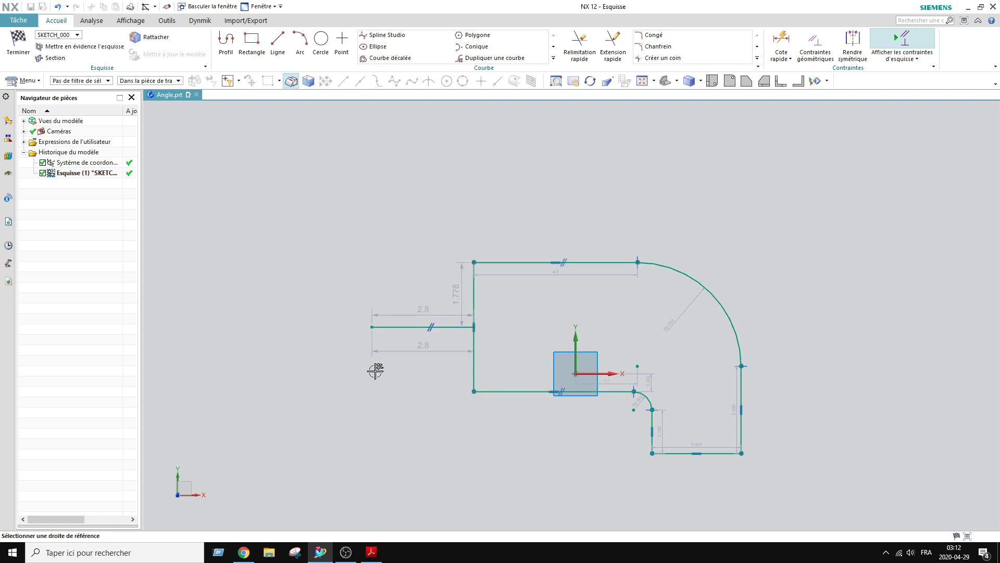
{"action": "left_click", "coordinate": [392, 327]}
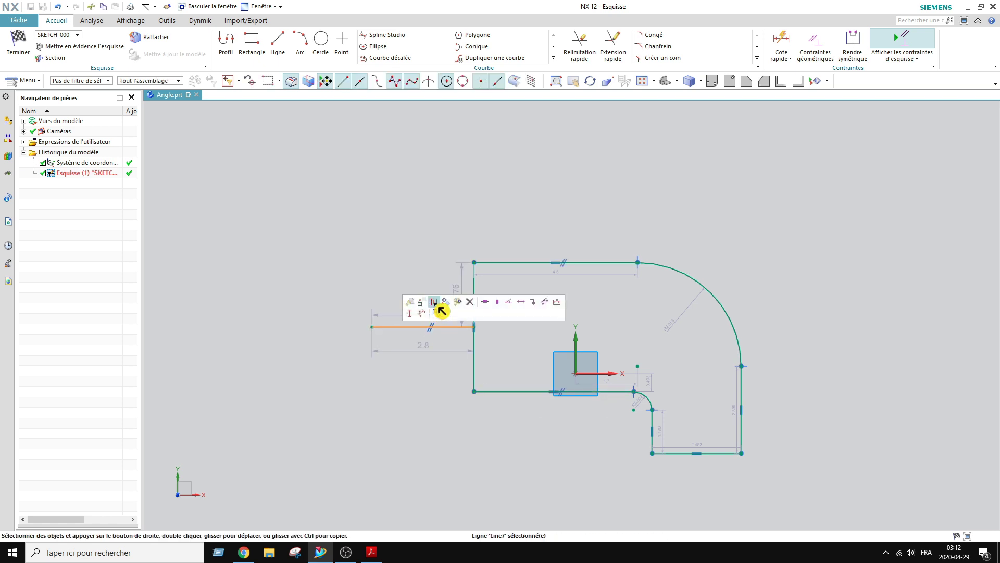
{"action": "left_click", "coordinate": [436, 305]}
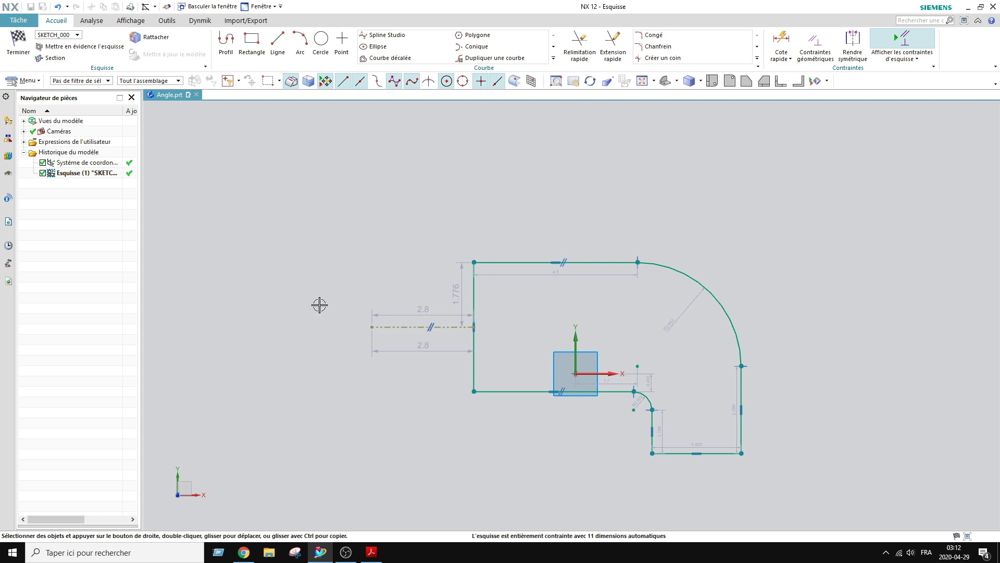
Step: Move the reference line's free end inside the profile, near the sketch Y axis, making the line about 3.07 in long
{"action": "left_click_drag", "start_coordinate": [372, 327], "coordinate": [594, 330]}
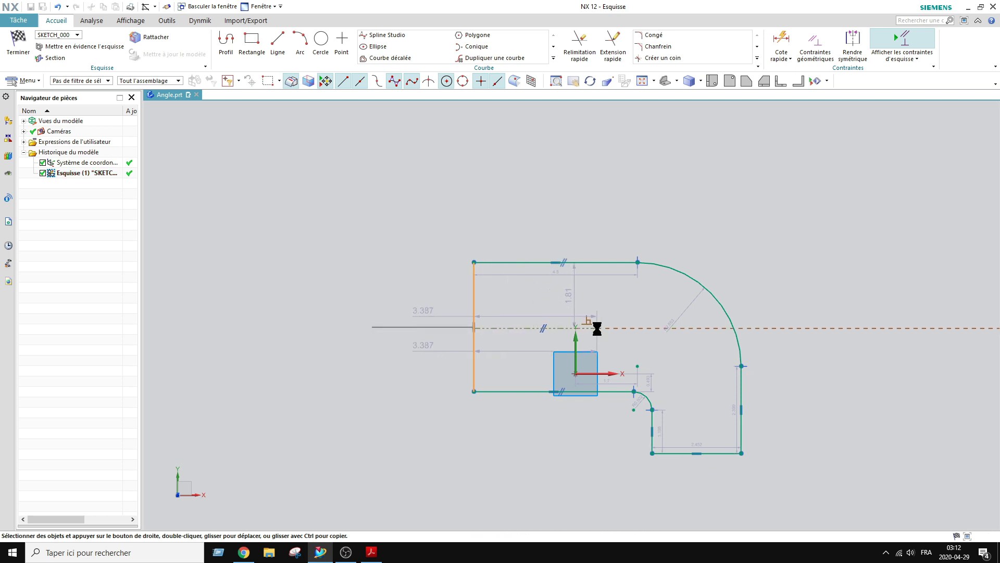
{"action": "left_click", "coordinate": [597, 328]}
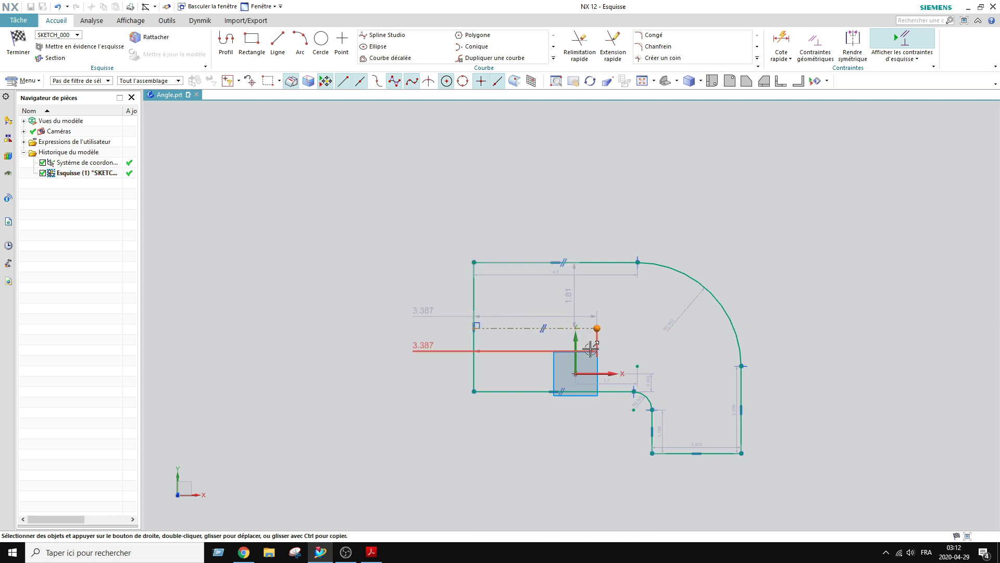
{"action": "left_click", "coordinate": [576, 373]}
{"action": "left_click", "coordinate": [577, 374]}
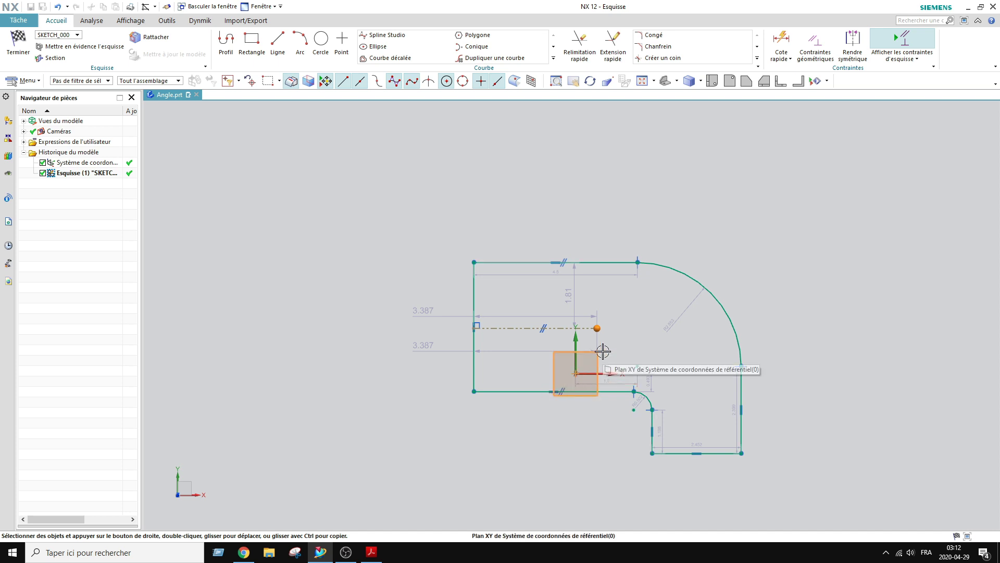
{"action": "left_click", "coordinate": [580, 419]}
{"action": "mouse_move", "coordinate": [595, 328]}
{"action": "left_mouse_down"}
{"action": "mouse_move", "coordinate": [576, 344]}
{"action": "mouse_move", "coordinate": [586, 329]}
{"action": "left_mouse_up"}
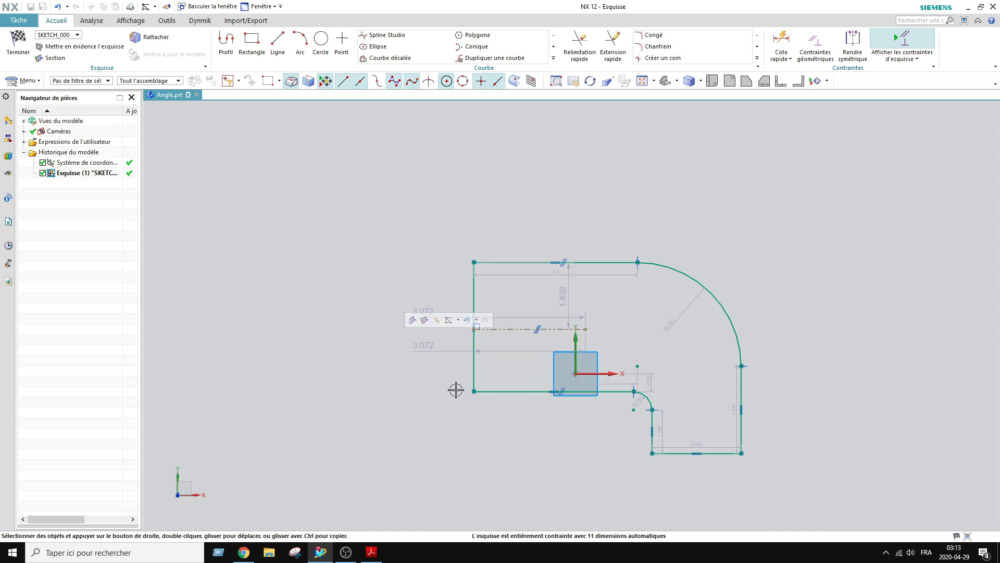
Step: Move the profile's lower-left corner outward so the upper line is about 4.89 in long, and reattach the reference line to the left edge
{"action": "mouse_move", "coordinate": [489, 391]}
{"action": "left_mouse_down"}
{"action": "mouse_move", "coordinate": [499, 440]}
{"action": "mouse_move", "coordinate": [471, 431]}
{"action": "mouse_move", "coordinate": [478, 364]}
{"action": "mouse_move", "coordinate": [476, 384]}
{"action": "left_mouse_up"}
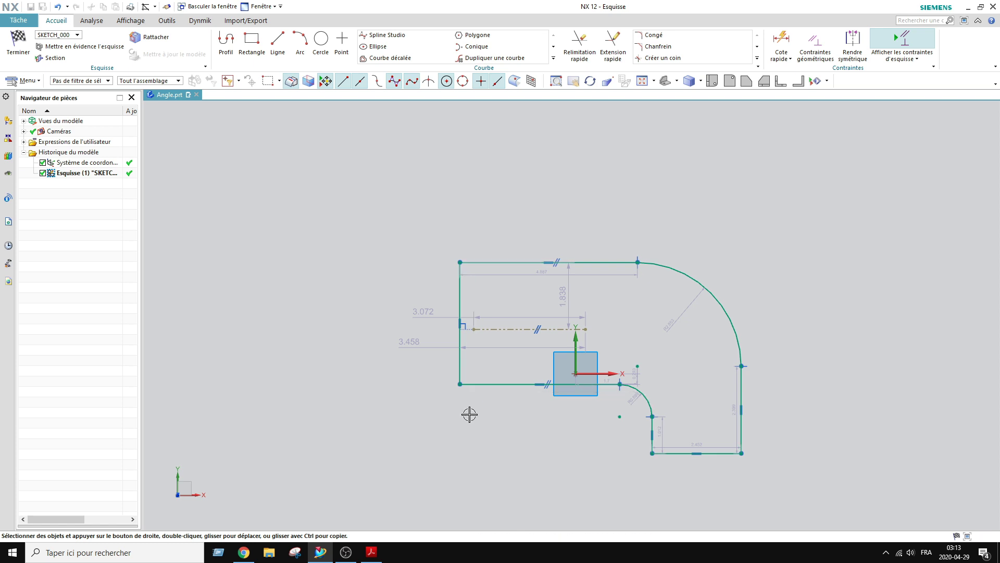
{"action": "left_click_drag", "start_coordinate": [506, 330], "coordinate": [452, 324]}
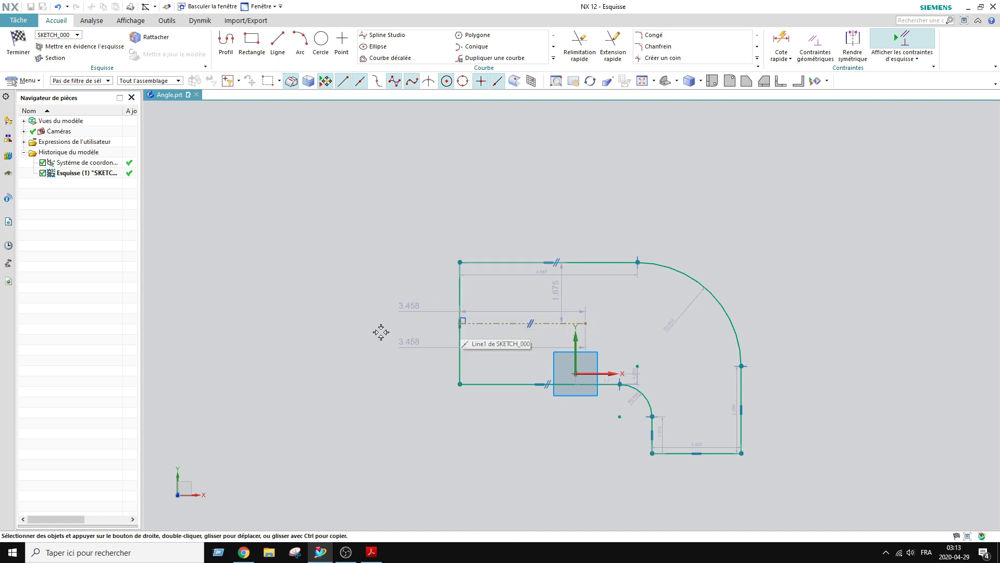
{"action": "left_click", "coordinate": [557, 323]}
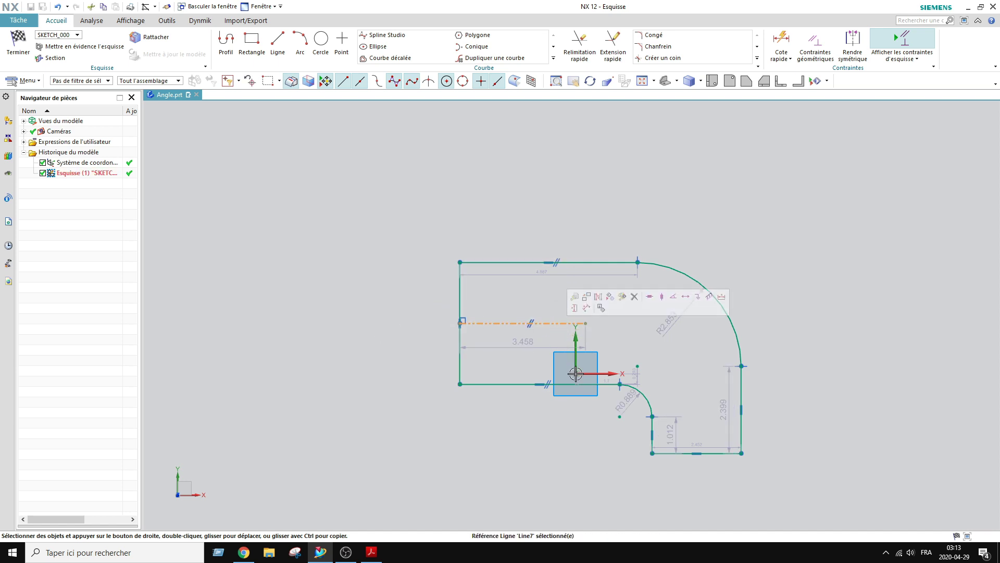
{"action": "left_click", "coordinate": [411, 332]}
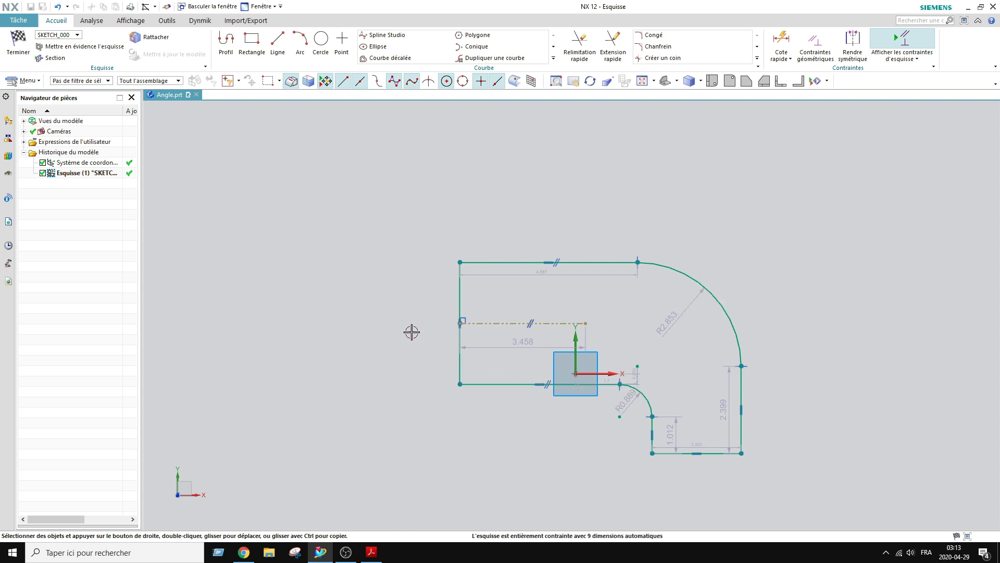
{"action": "left_click", "coordinate": [417, 301]}
{"action": "scroll", "coordinate": [420, 303], "scroll_direction": "down", "scroll_amount": 1}
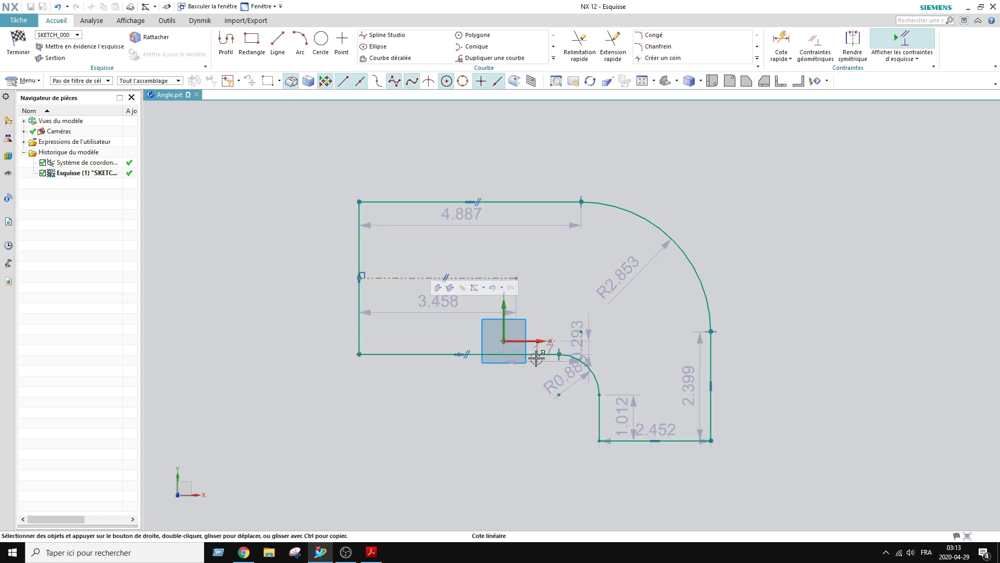
{"action": "scroll", "coordinate": [599, 386], "scroll_direction": "up", "scroll_amount": 2}
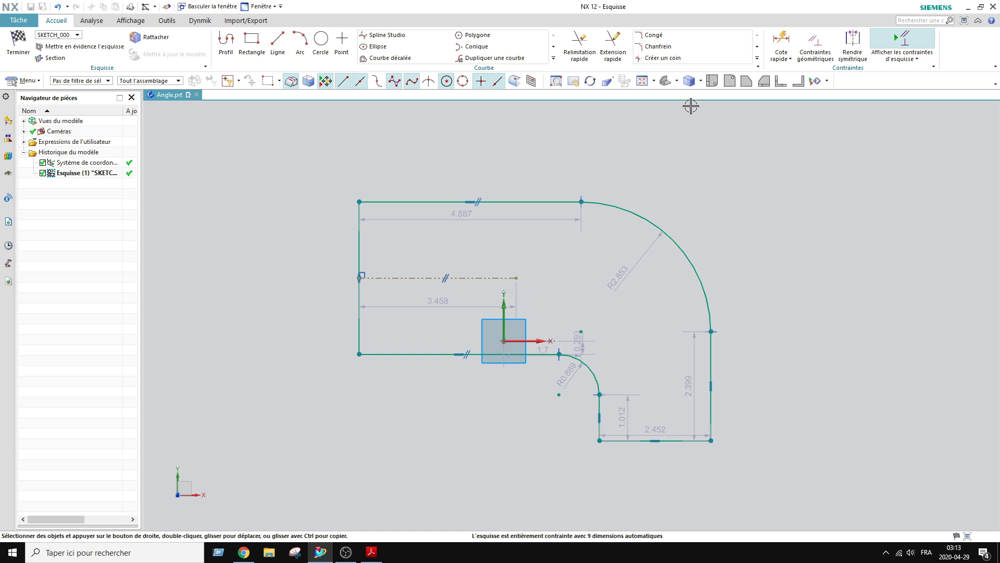
Step: Dimension the profile's overall height between the uppermost and lowest horizontal lines and set it to 4 in
{"action": "left_click", "coordinate": [781, 44]}
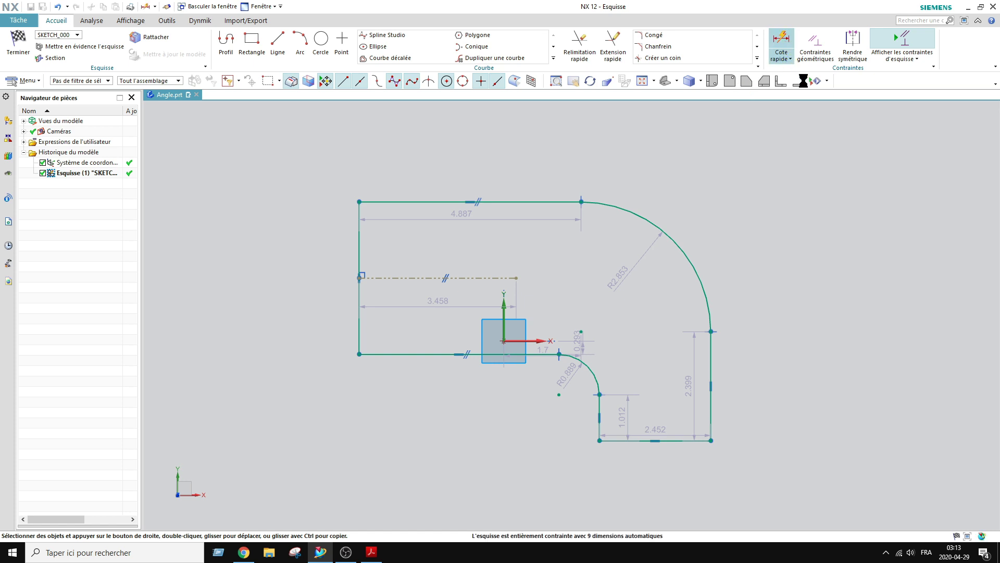
{"action": "left_click", "coordinate": [668, 443]}
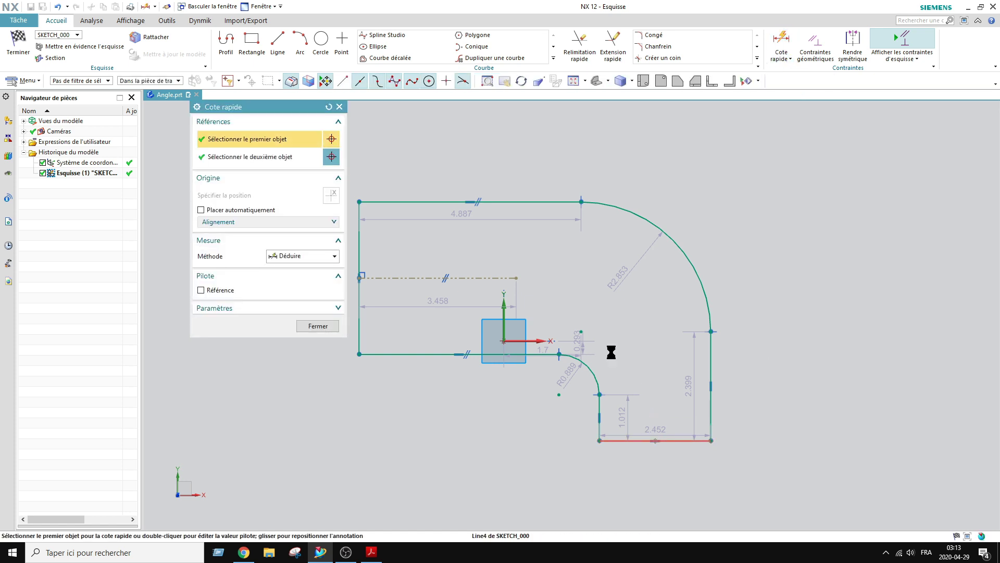
{"action": "left_click", "coordinate": [549, 200]}
{"action": "left_click", "coordinate": [772, 318]}
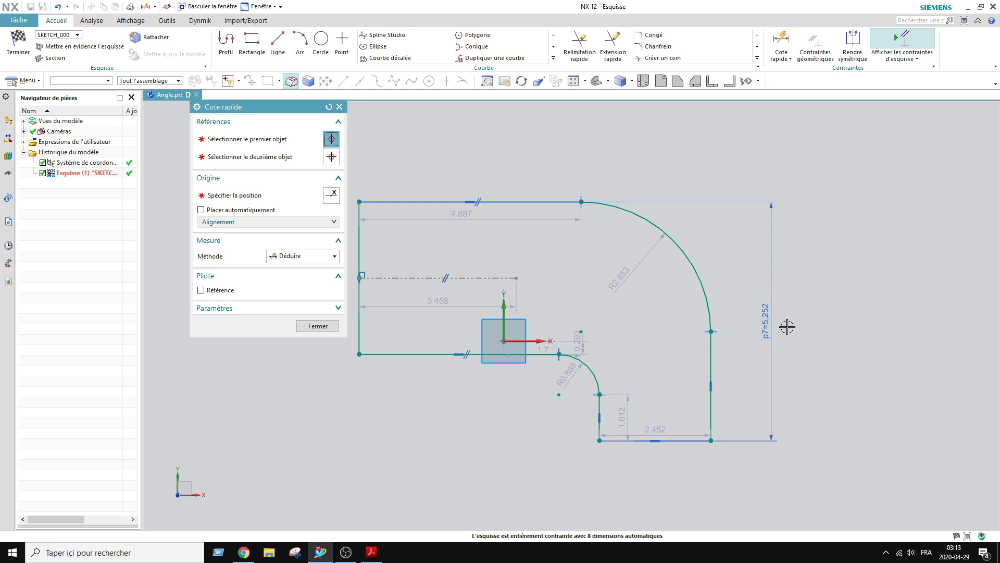
{"action": "type", "text": "4"}
{"action": "key", "text": "Return"}
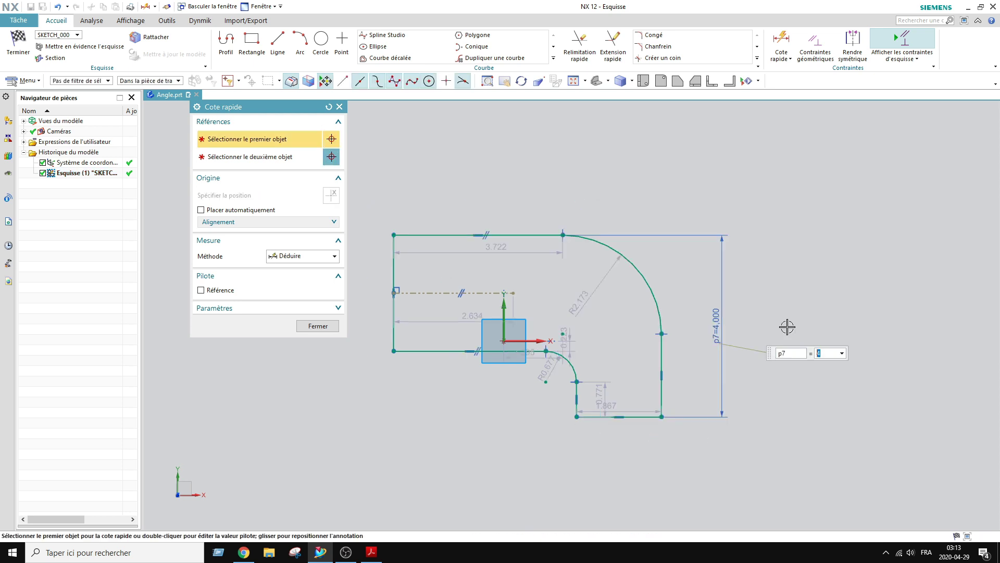
Step: Dimension the profile's overall width between the two outermost vertical lines and set it to 6.5 in
{"action": "left_click", "coordinate": [662, 395]}
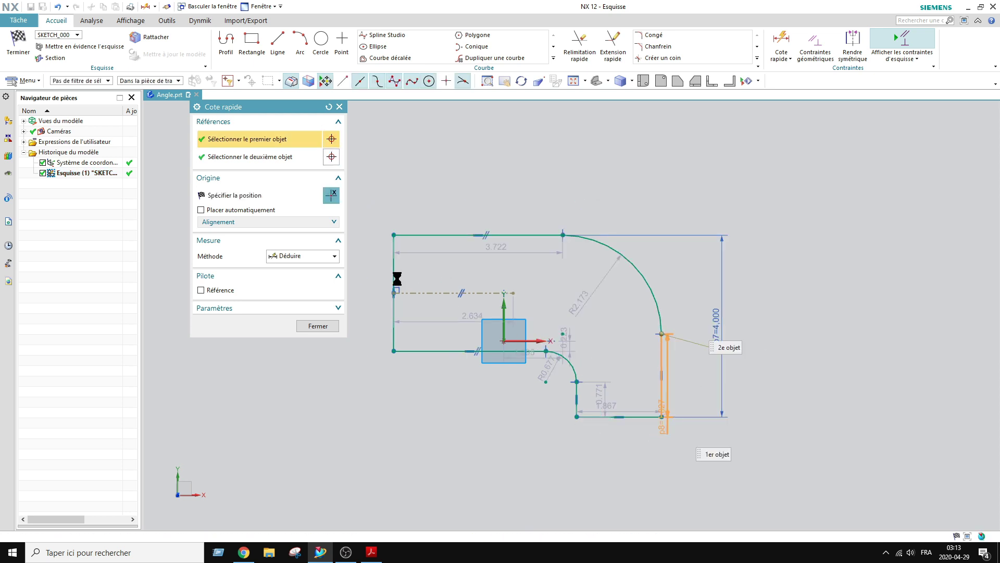
{"action": "left_click", "coordinate": [394, 274]}
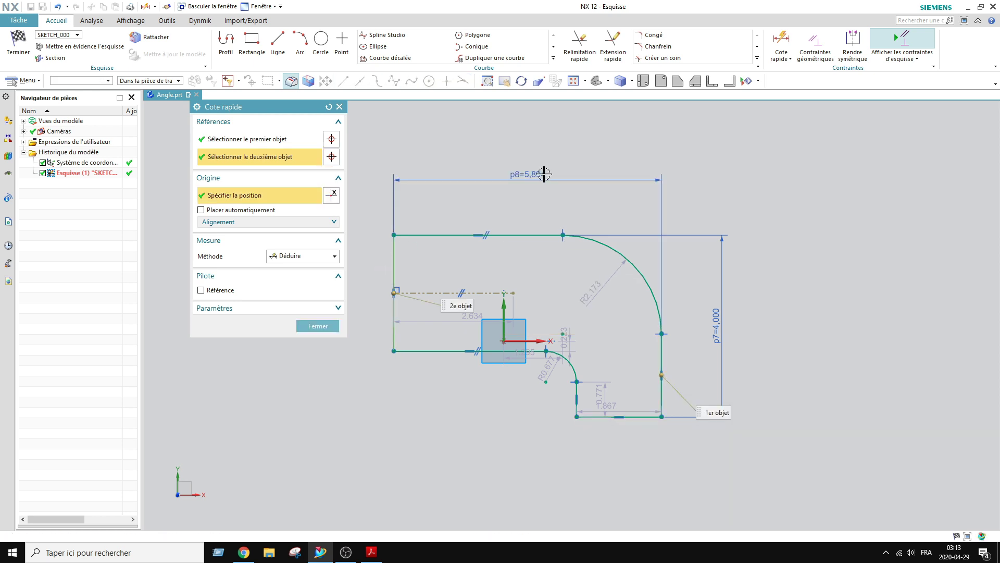
{"action": "left_click", "coordinate": [544, 174]}
{"action": "type", "text": "6"}
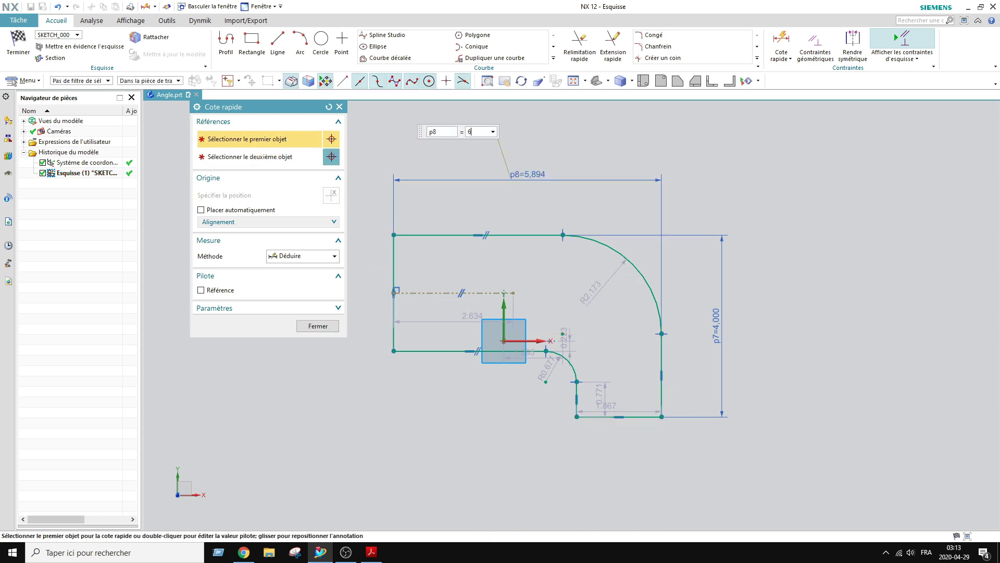
{"action": "type", "text": ".5"}
{"action": "key", "text": "Return"}
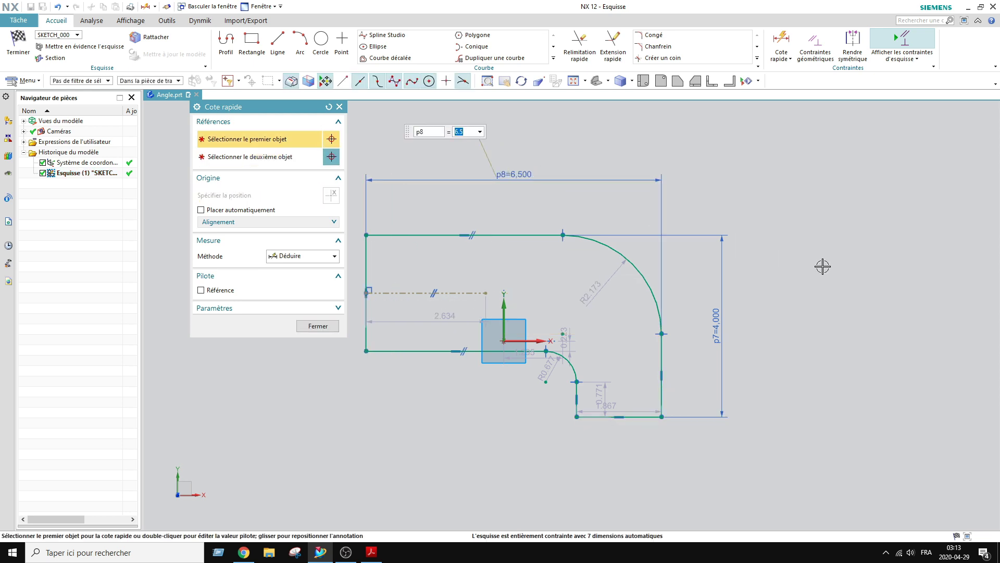
{"action": "scroll", "coordinate": [636, 344], "scroll_direction": "up", "scroll_amount": 3}
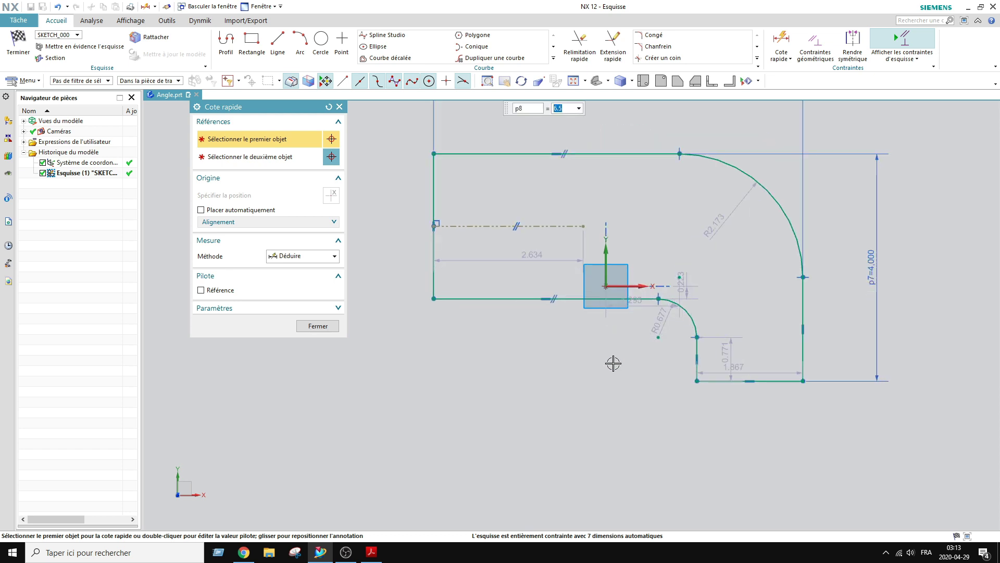
{"action": "key", "text": "Escape"}
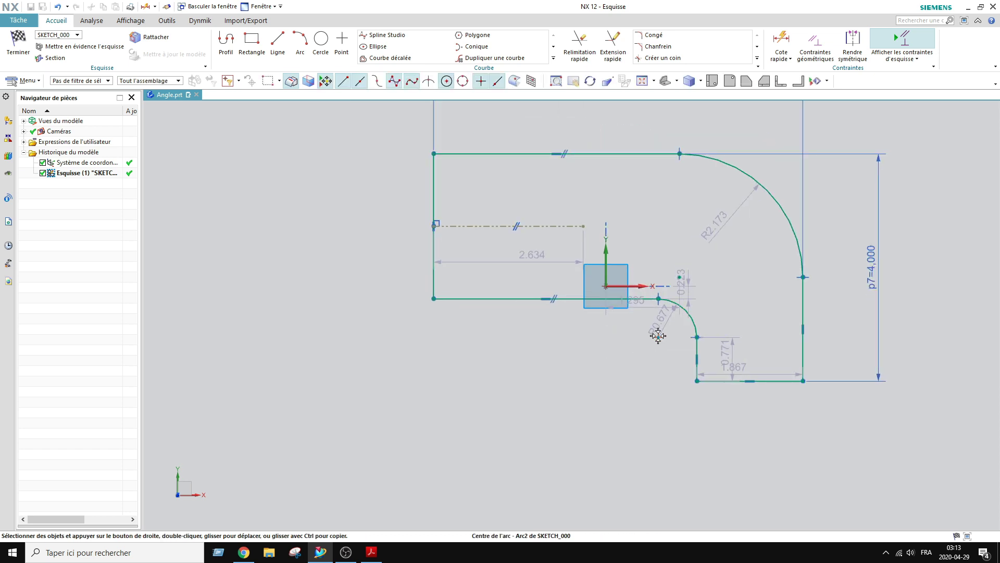
Step: Move the inner arc's center onto the sketch origin
{"action": "mouse_move", "coordinate": [656, 335]}
{"action": "left_mouse_down"}
{"action": "mouse_move", "coordinate": [634, 277]}
{"action": "mouse_move", "coordinate": [604, 285]}
{"action": "left_mouse_up"}
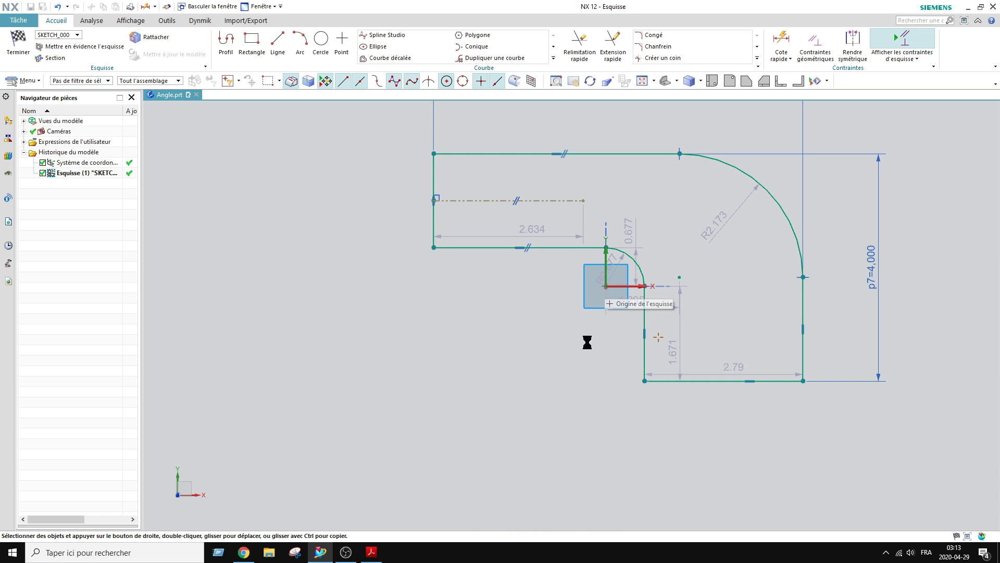
{"action": "scroll", "coordinate": [585, 341], "scroll_direction": "down", "scroll_amount": 2}
{"action": "scroll", "coordinate": [547, 283], "scroll_direction": "up", "scroll_amount": 2}
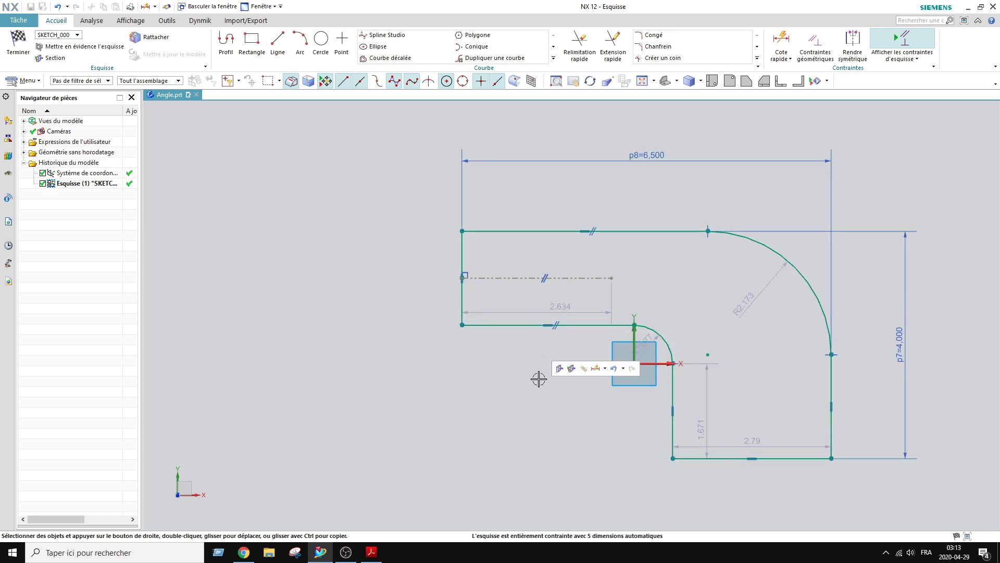
Step: Delete the horizontal reference line inside the profile
{"action": "left_click", "coordinate": [507, 278]}
{"action": "key", "text": "Delete"}
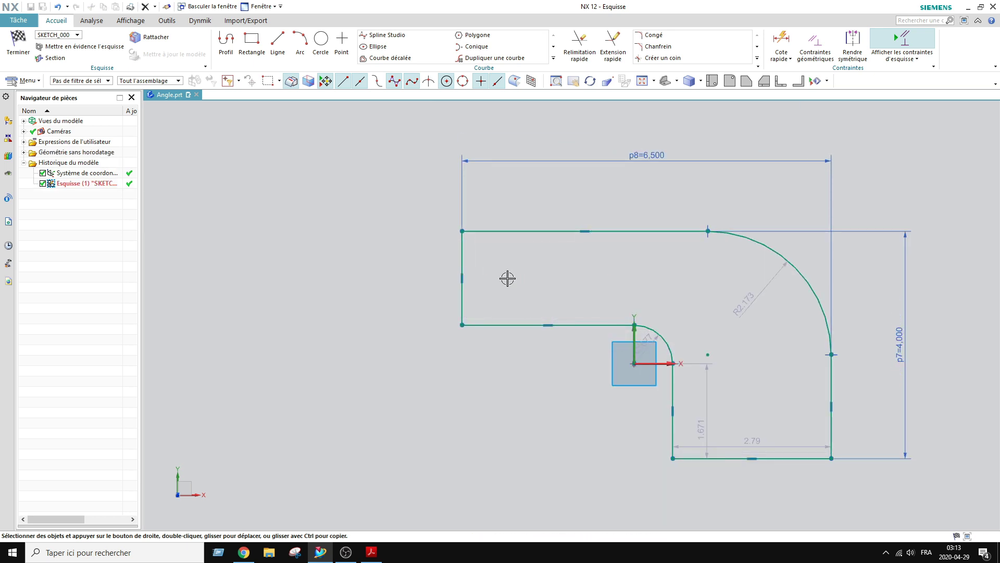
{"action": "scroll", "coordinate": [543, 317], "scroll_direction": "down", "scroll_amount": 1}
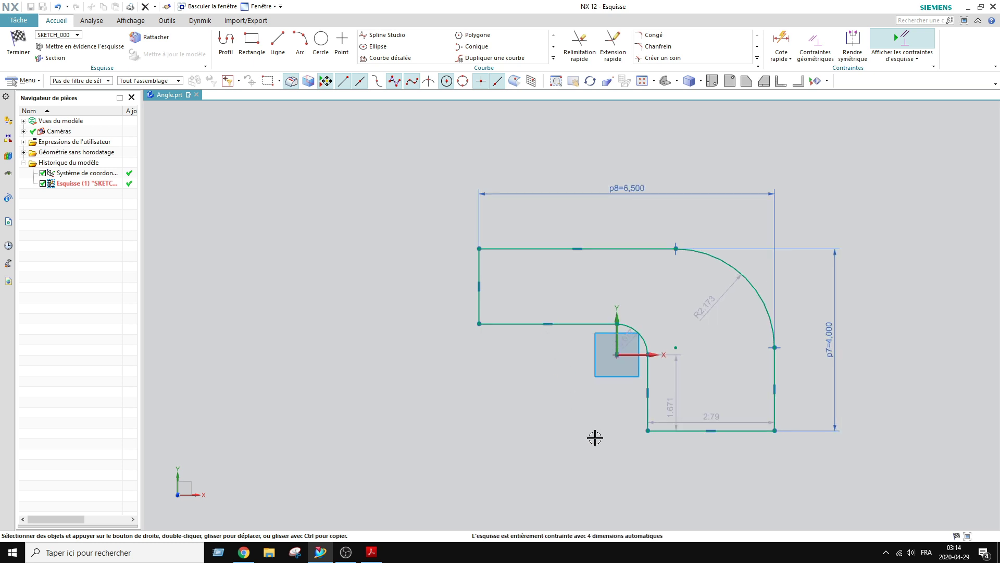
Step: Set the outer arc's radius to 2.875 in and check it against the ANGLE.PDF drawing
{"action": "left_click", "coordinate": [780, 42]}
{"action": "key", "text": "Escape"}
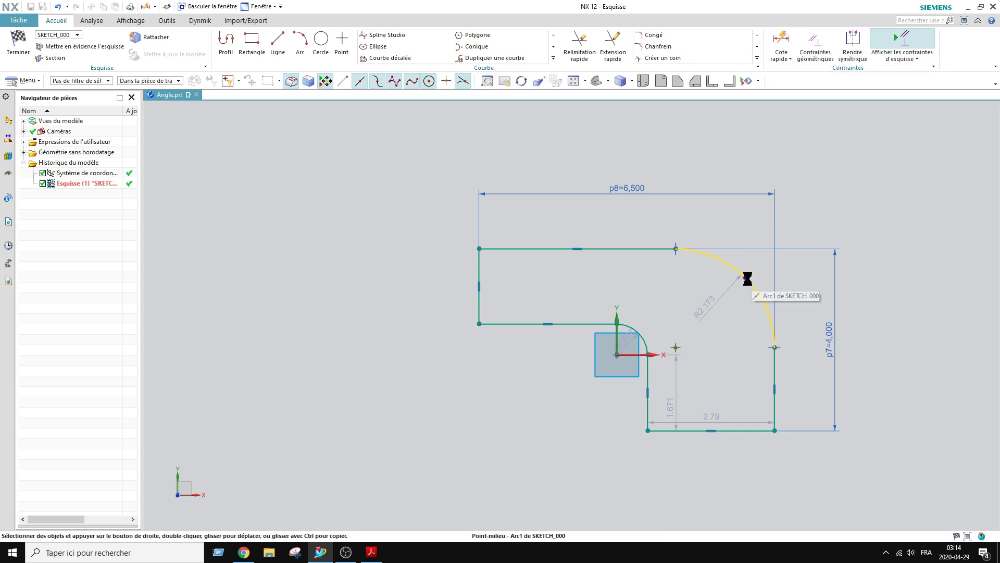
{"action": "double_click", "coordinate": [710, 303]}
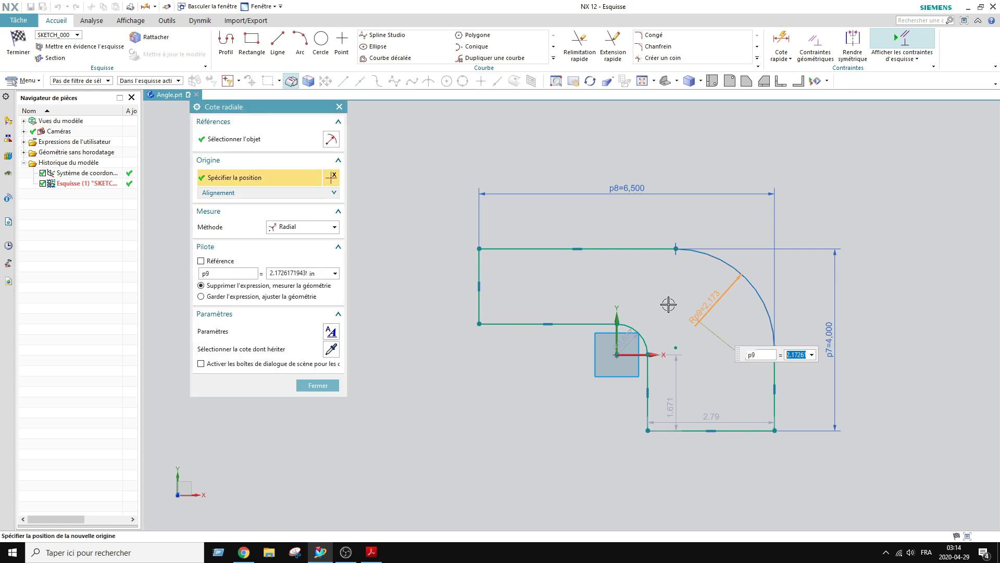
{"action": "type", "text": "2."}
{"action": "key", "text": "Return"}
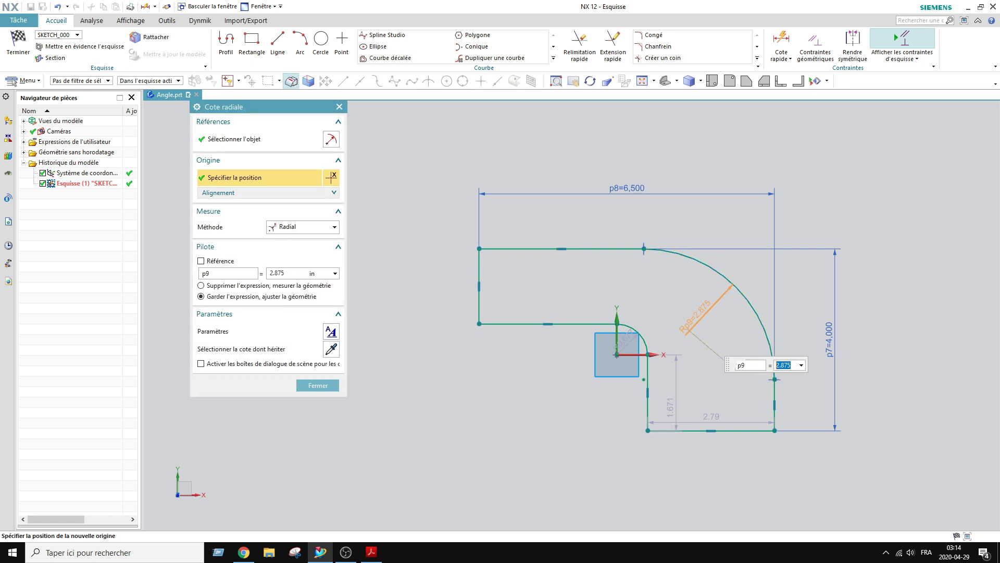
{"action": "left_click", "coordinate": [372, 552]}
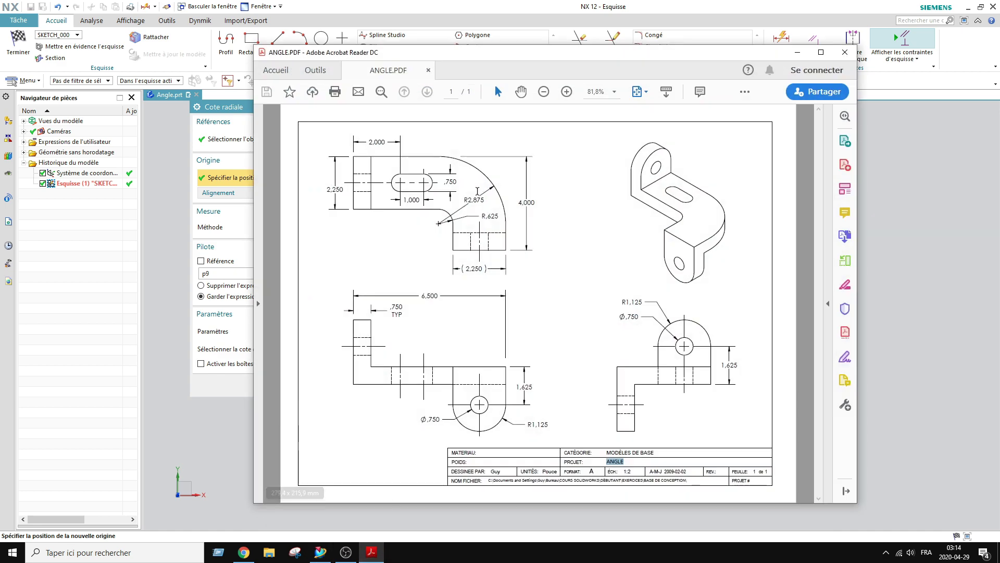
{"action": "left_click", "coordinate": [372, 551]}
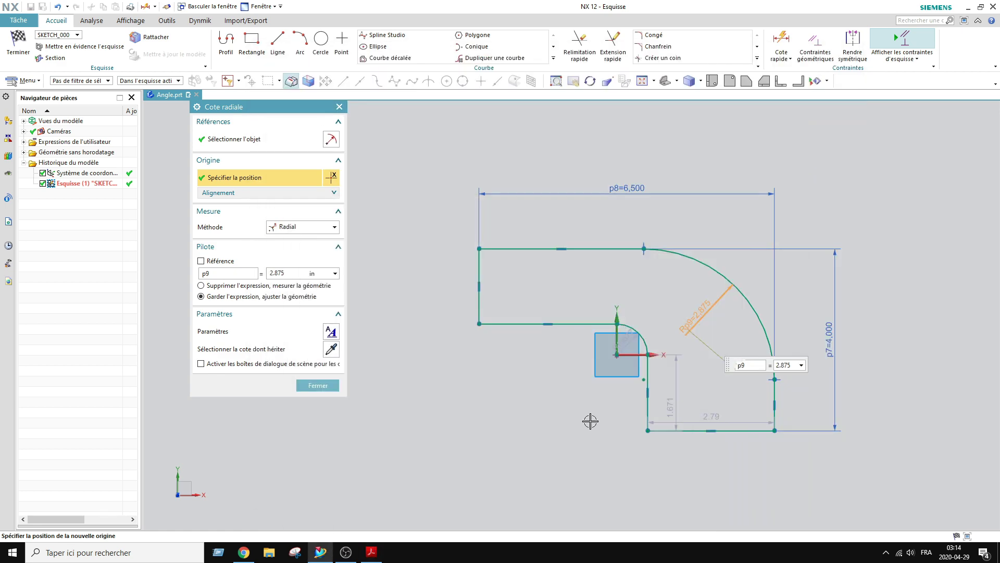
{"action": "middle_click", "coordinate": [553, 380]}
Step: Move the inner arc's radius dimension outside the profile and set it to 0.625 in
{"action": "left_click_drag", "start_coordinate": [624, 338], "coordinate": [569, 378]}
{"action": "left_click", "coordinate": [569, 378]}
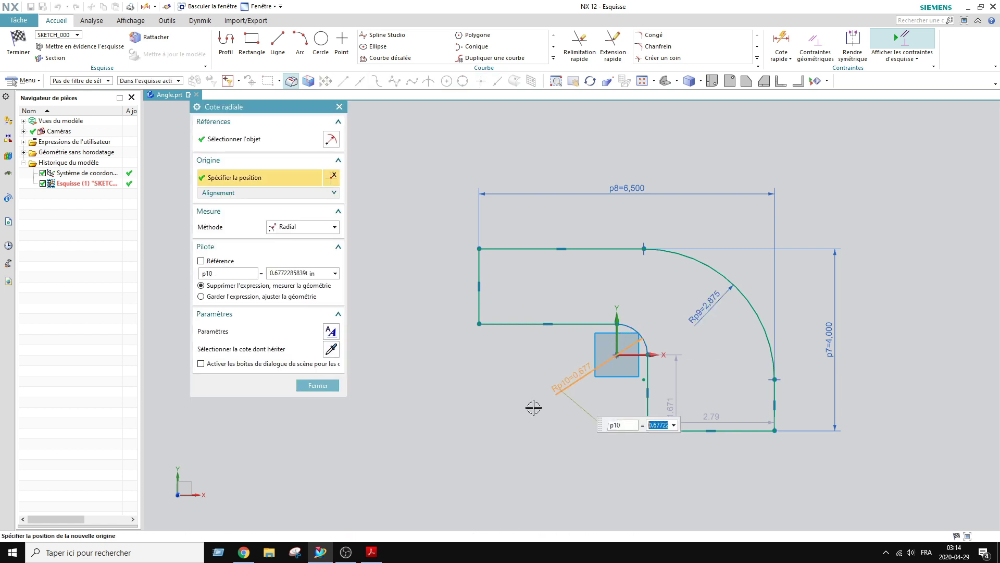
{"action": "type", "text": ".625"}
{"action": "key", "text": "Return"}
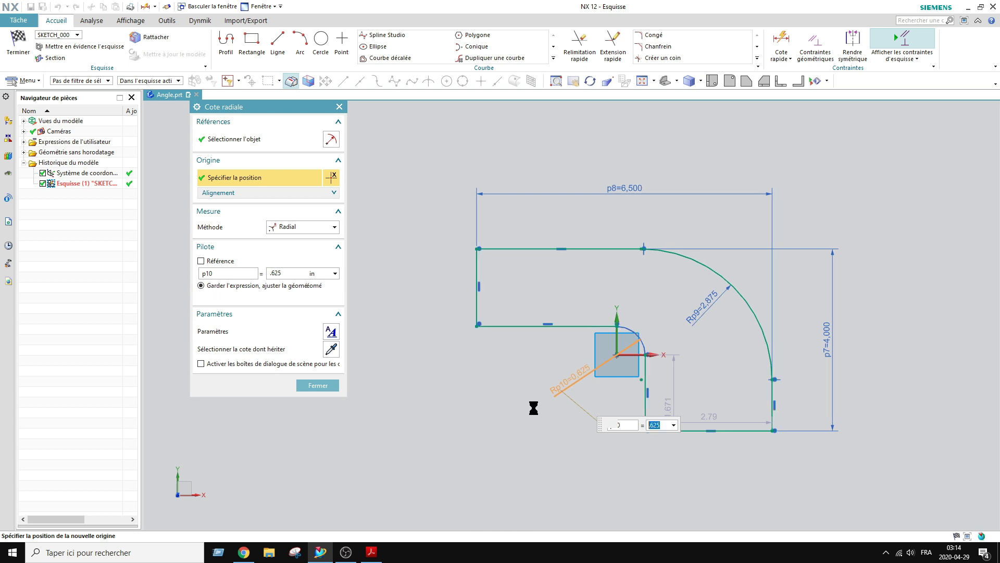
{"action": "middle_click", "coordinate": [500, 392]}
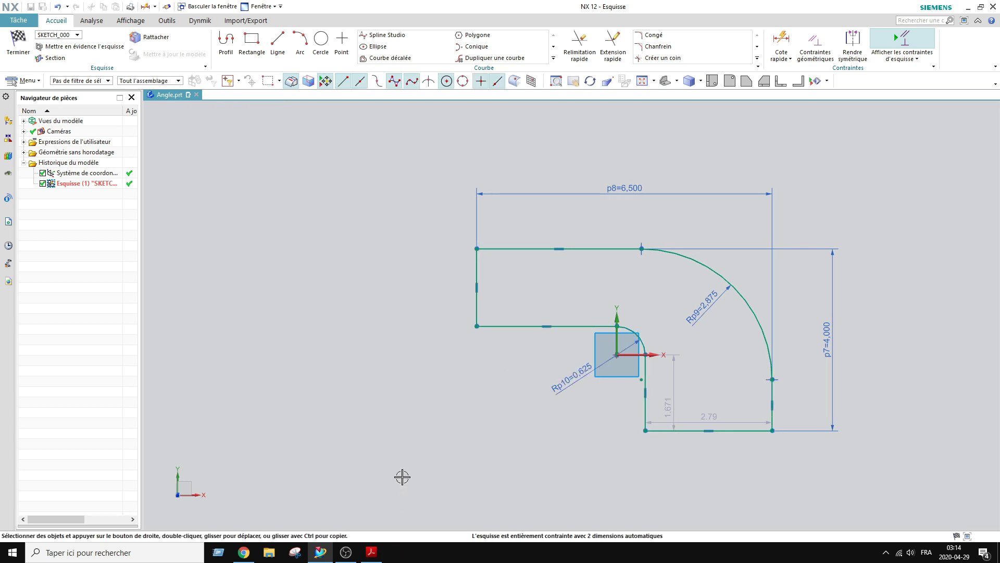
Step: Place the vertical leg's width dimension below the profile and set it to 2.25 in
{"action": "left_click_drag", "start_coordinate": [692, 423], "coordinate": [710, 456]}
{"action": "double_click", "coordinate": [710, 457]}
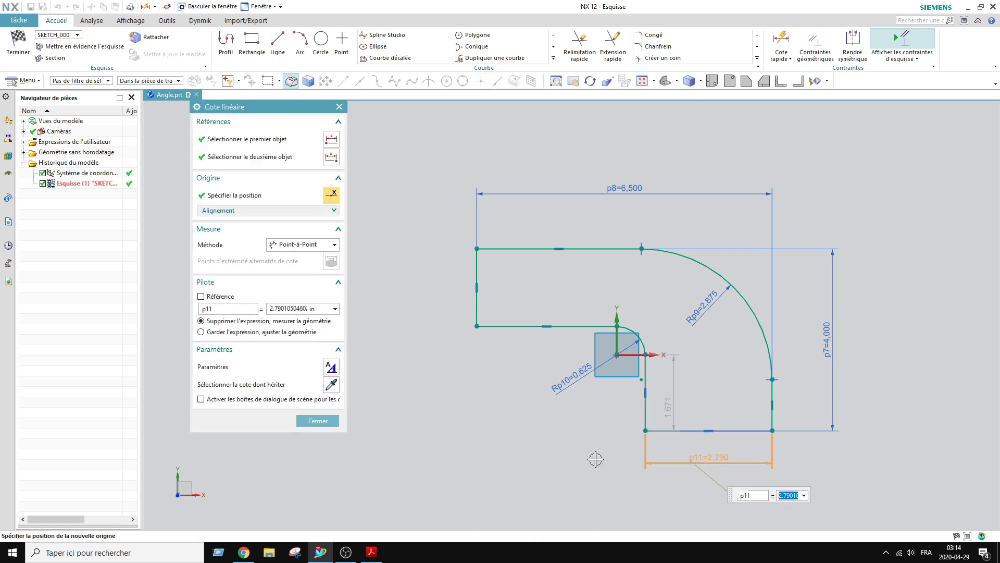
{"action": "type", "text": "2.25"}
{"action": "key", "text": "Return"}
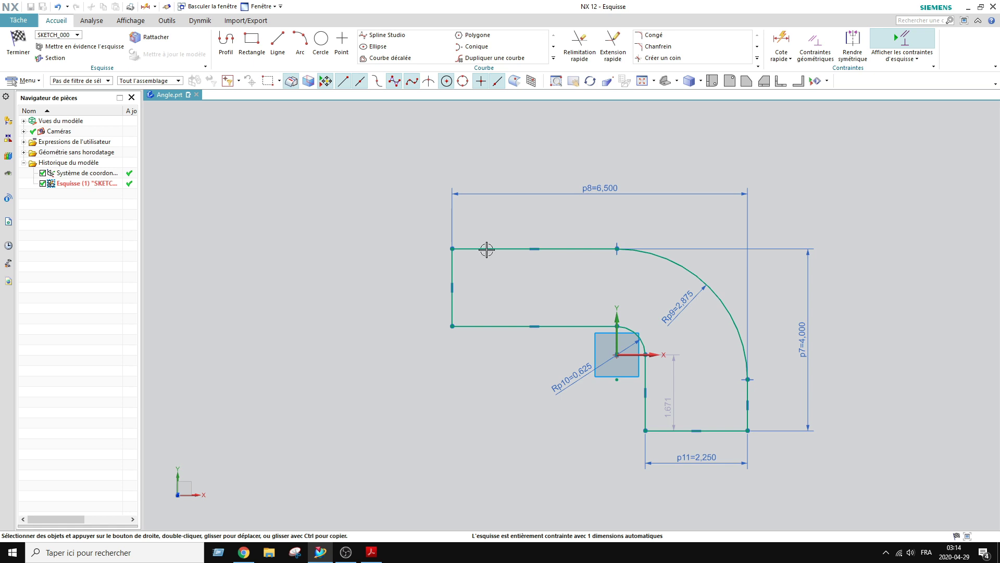
Step: Dimension the vertical end edge of the horizontal arm and set its height to 2.25 in
{"action": "left_click", "coordinate": [781, 41]}
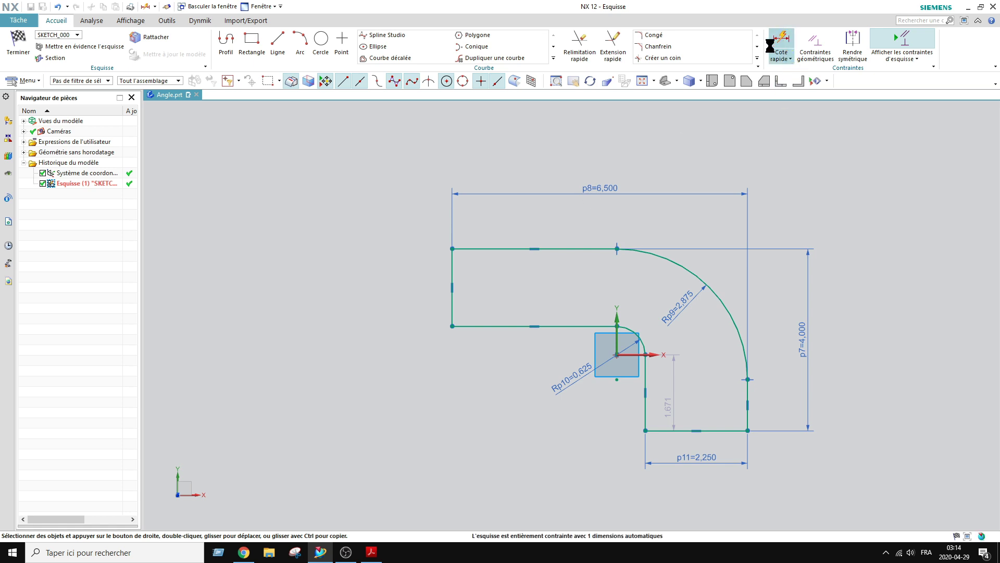
{"action": "left_click", "coordinate": [451, 300]}
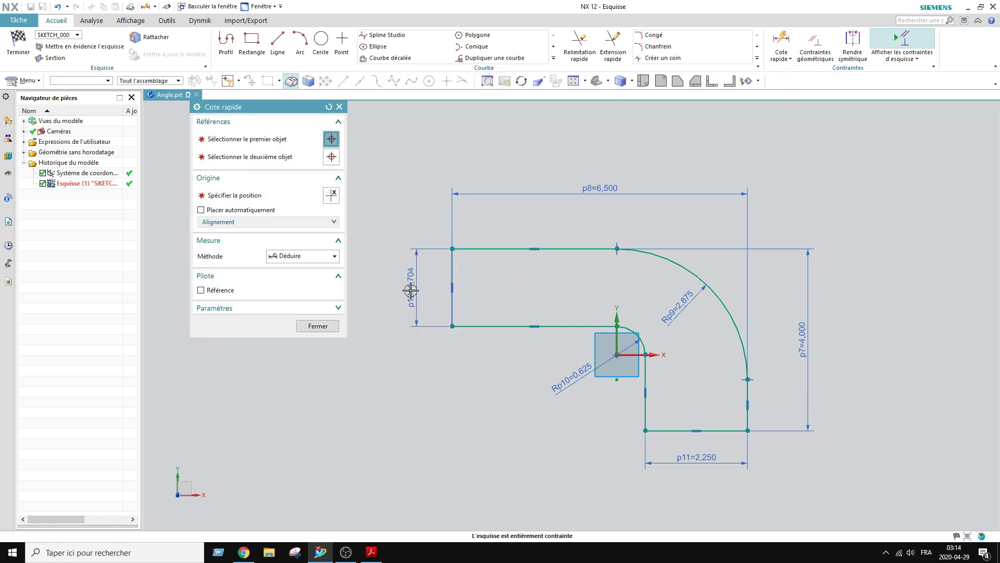
{"action": "left_click", "coordinate": [410, 290]}
{"action": "type", "text": "2.25"}
{"action": "key", "text": "Return"}
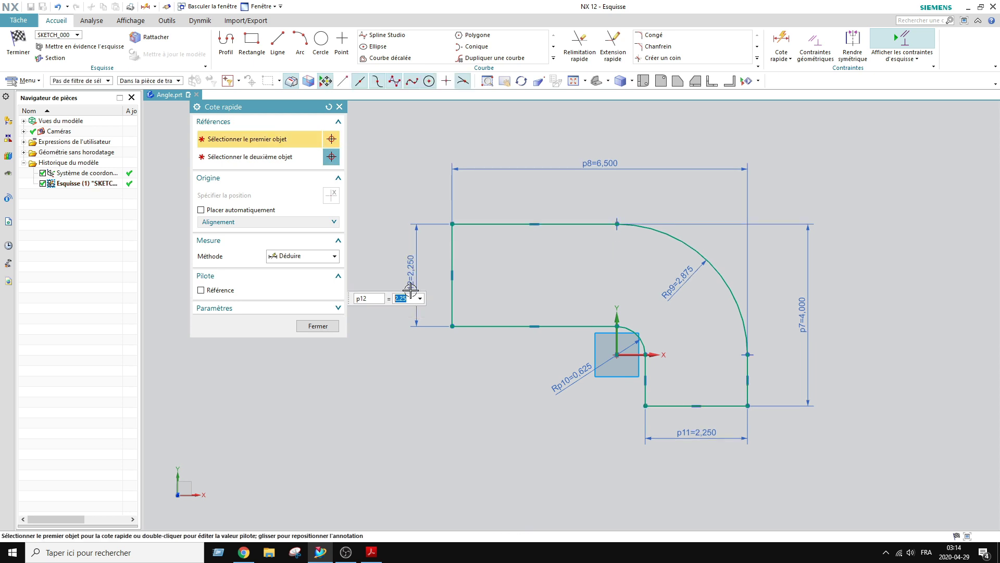
{"action": "middle_click", "coordinate": [465, 353]}
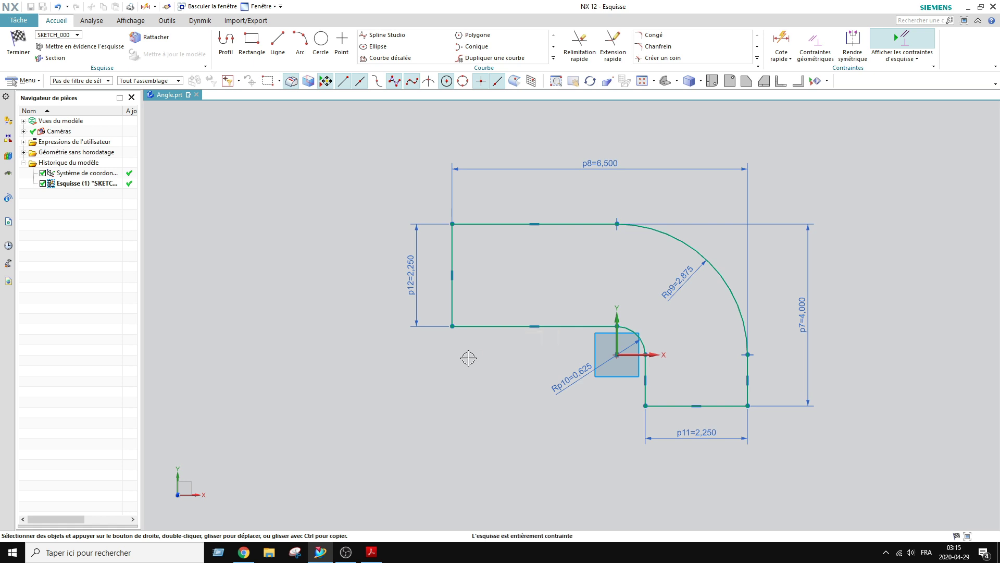
Step: Check the slot in the ANGLE.PDF drawing and draw a derived line about 1.1 in long midway between the arm's two horizontal edges
{"action": "scroll", "coordinate": [386, 314], "scroll_direction": "down", "scroll_amount": 3}
{"action": "left_click", "coordinate": [381, 556]}
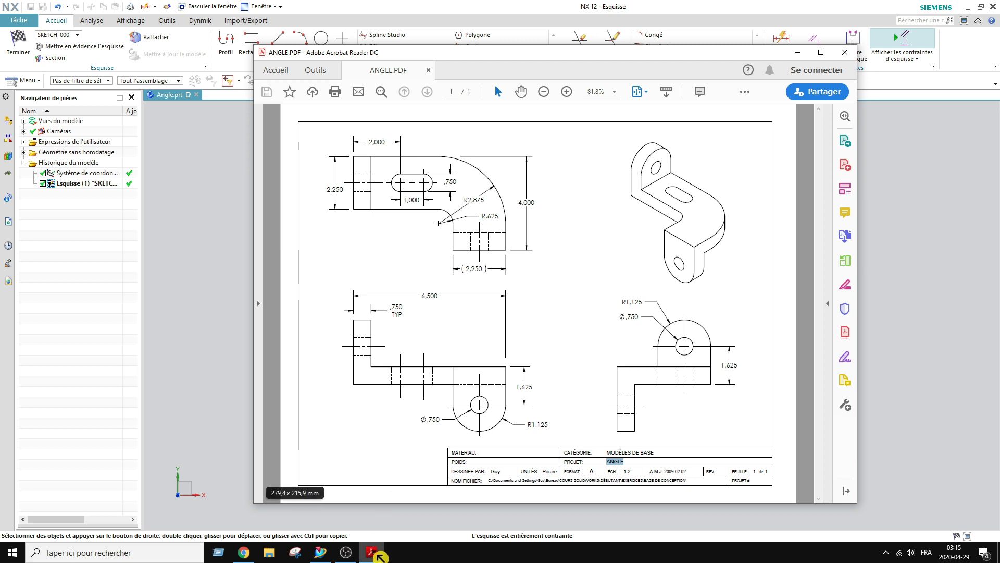
{"action": "key", "text": "alt+Tab"}
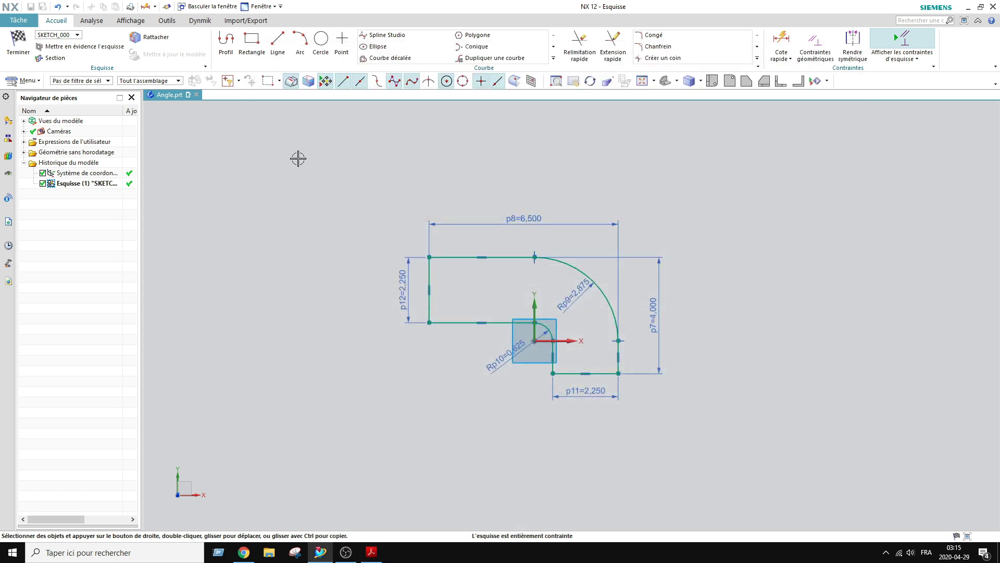
{"action": "left_click", "coordinate": [226, 44]}
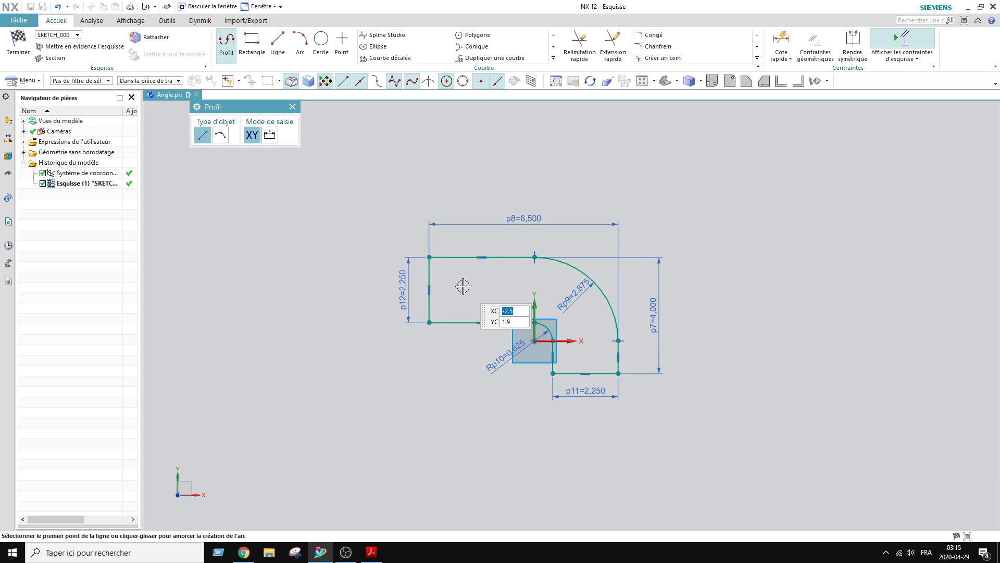
{"action": "key", "text": "Escape"}
{"action": "left_click", "coordinate": [554, 58]}
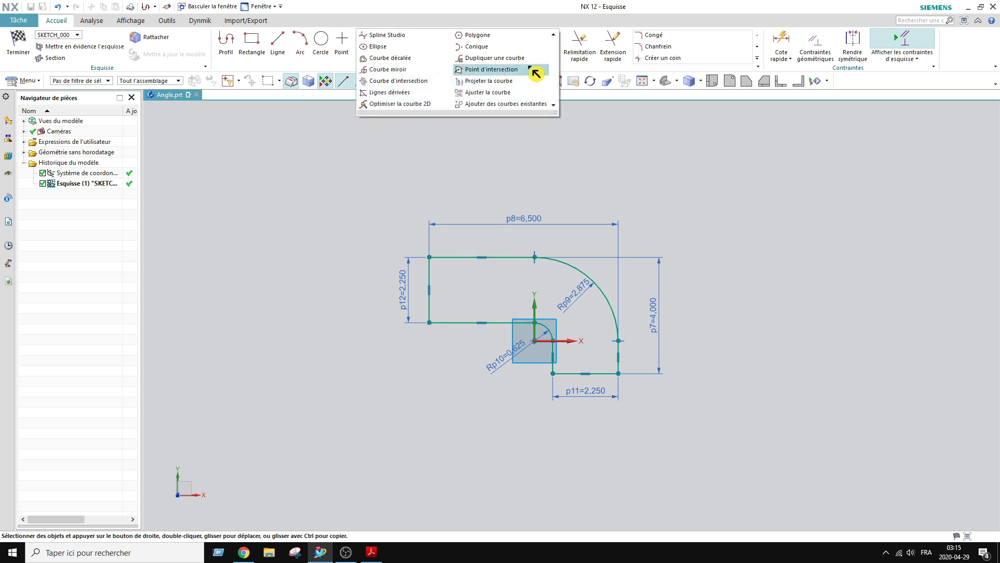
{"action": "left_click", "coordinate": [414, 93]}
{"action": "left_click", "coordinate": [458, 257]}
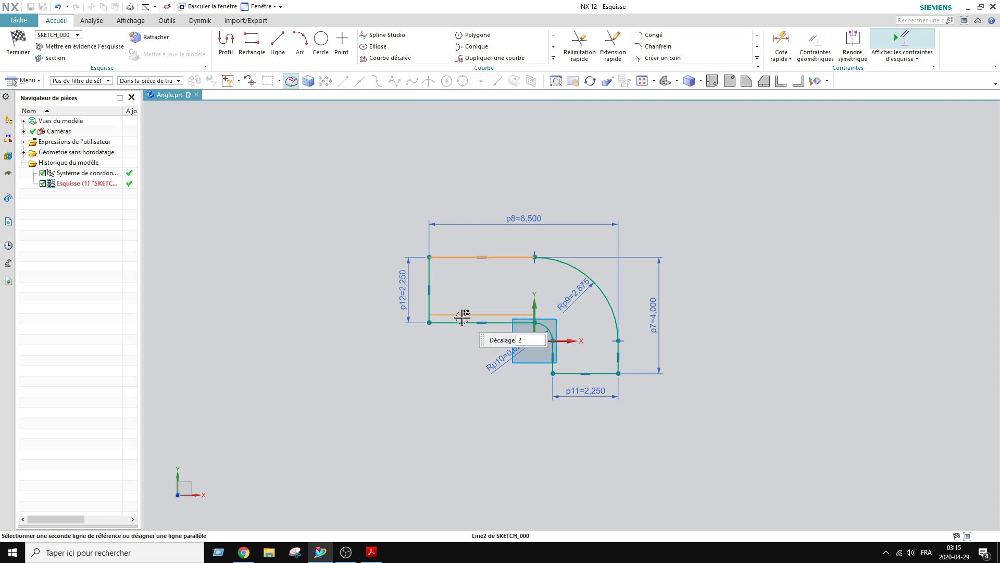
{"action": "left_click", "coordinate": [461, 291]}
{"action": "left_click", "coordinate": [463, 298]}
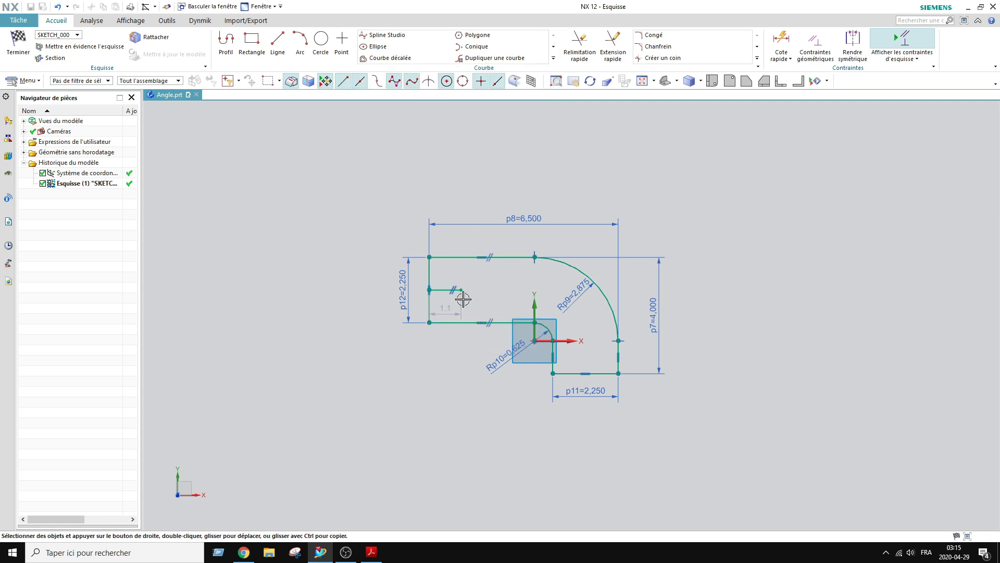
Step: Extend the arm's middle line to about 3.12 in and convert it to a reference line
{"action": "left_click_drag", "start_coordinate": [461, 290], "coordinate": [520, 289]}
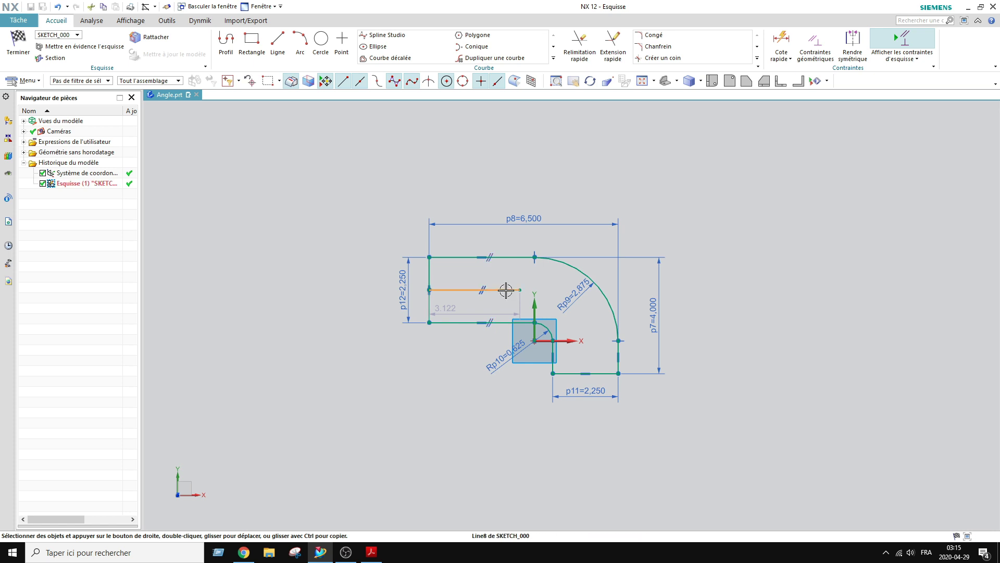
{"action": "left_click", "coordinate": [506, 289]}
{"action": "left_click", "coordinate": [552, 269]}
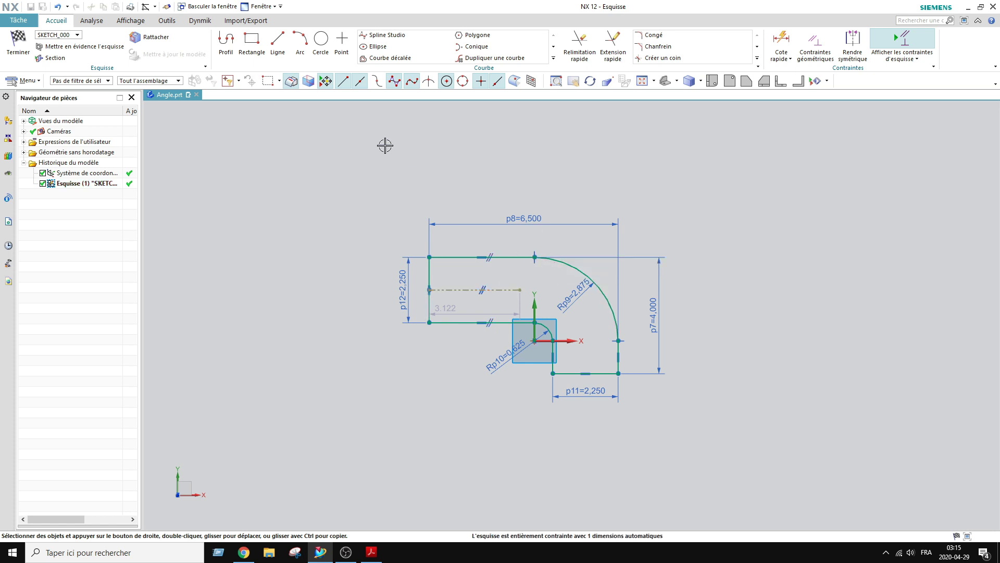
Step: Sketch a closed horizontal slot around the reference line with the Profile tool, using 1.25 in straight sides and end arcs of about 0.37 in radius
{"action": "left_click", "coordinate": [226, 42]}
{"action": "scroll", "coordinate": [470, 287], "scroll_direction": "up", "scroll_amount": 3}
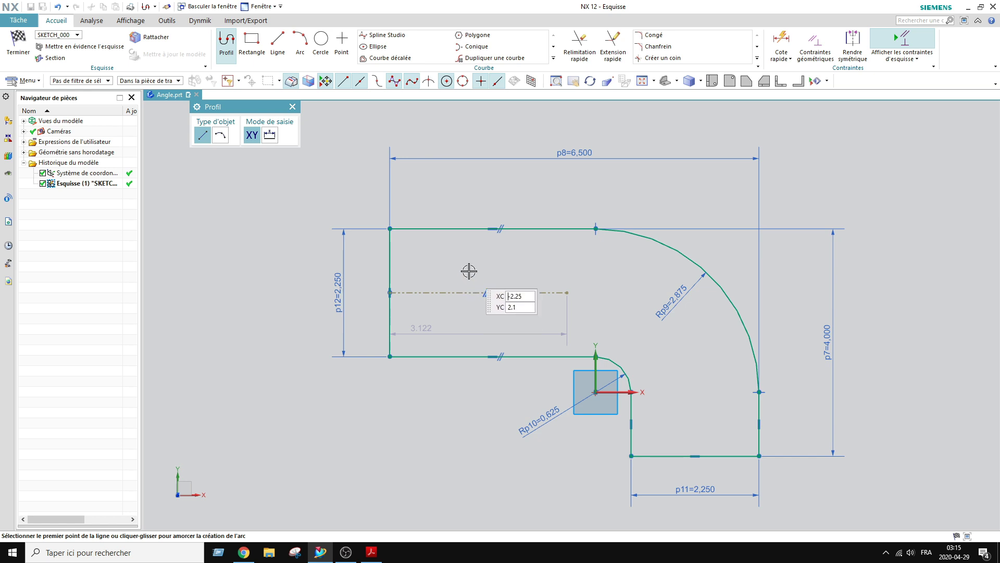
{"action": "left_click", "coordinate": [468, 270]}
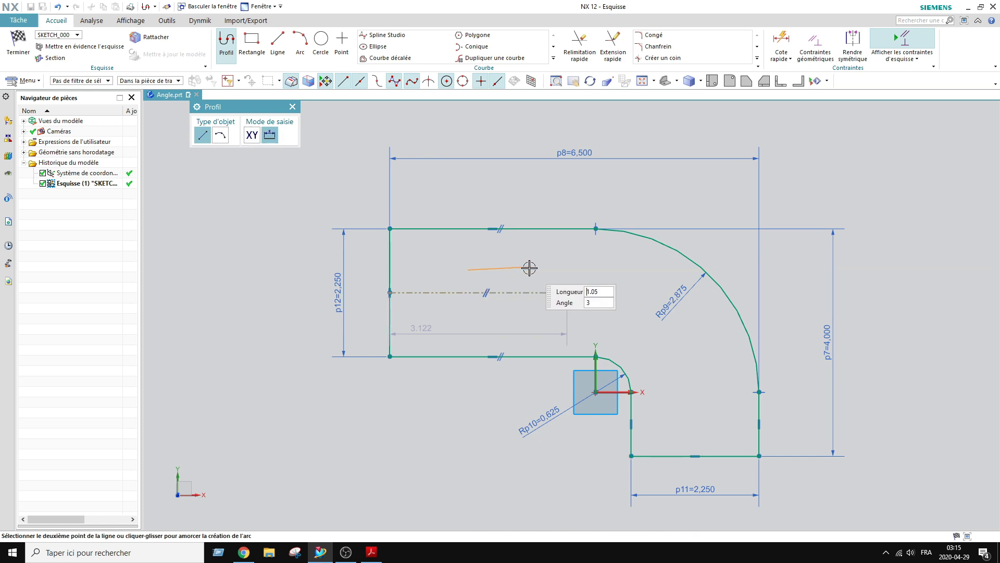
{"action": "left_click", "coordinate": [538, 270]}
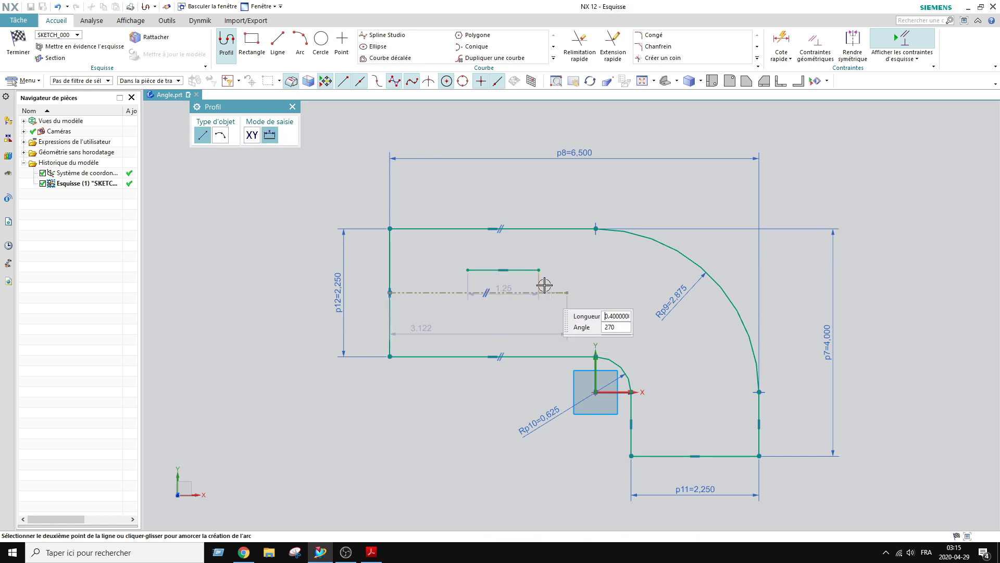
{"action": "left_click", "coordinate": [220, 135]}
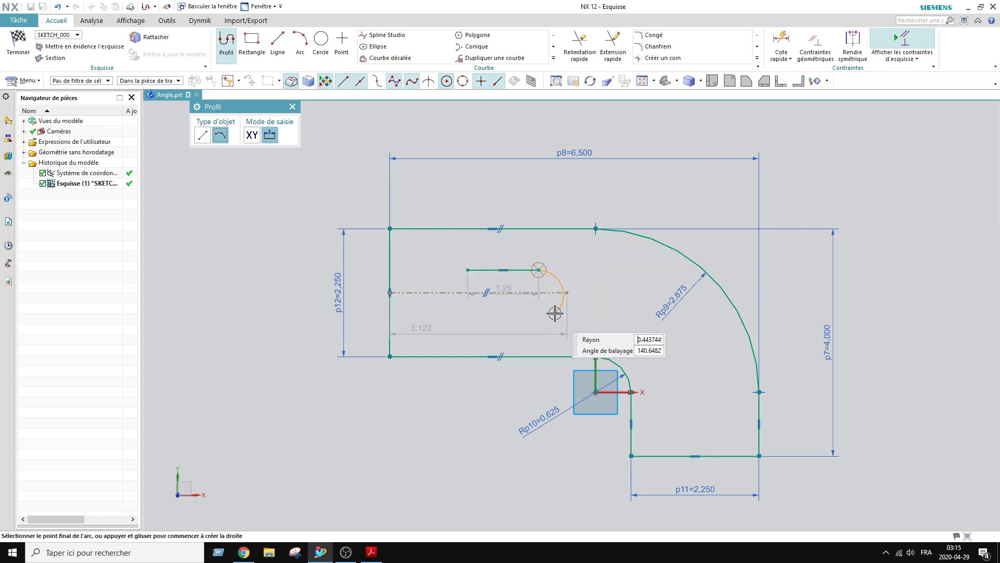
{"action": "left_click", "coordinate": [509, 311]}
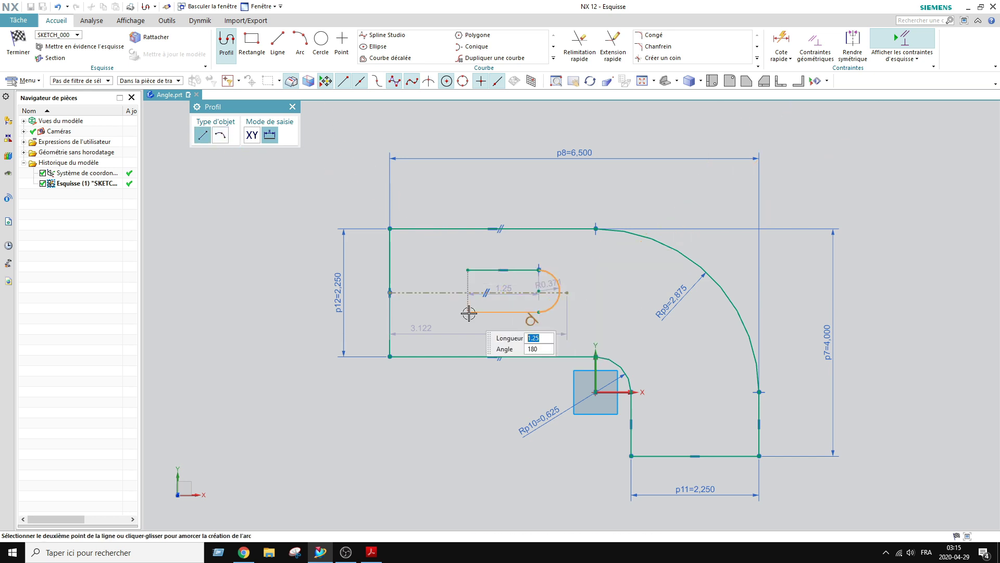
{"action": "left_click", "coordinate": [221, 135]}
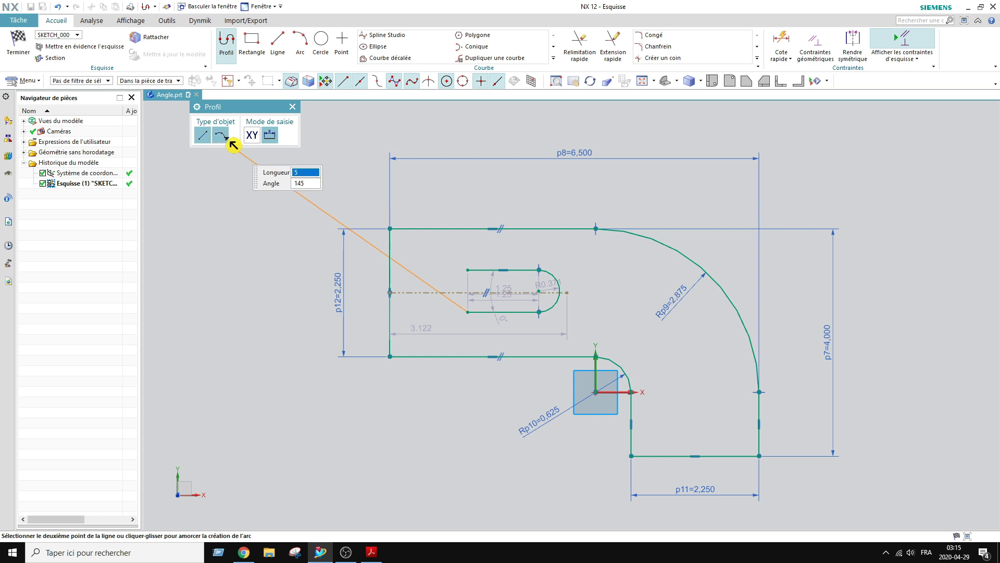
{"action": "left_click", "coordinate": [468, 270]}
{"action": "key", "text": "Escape"}
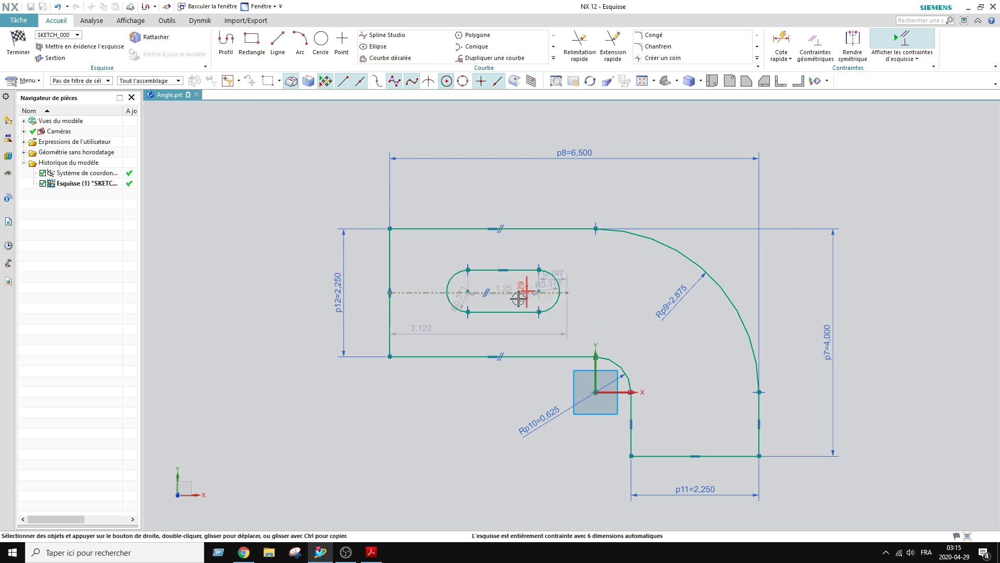
Step: Constrain the center of the slot's left arc to coincide with the midpoint of the horizontal reference line
{"action": "scroll", "coordinate": [519, 299], "scroll_direction": "up", "scroll_amount": 4}
{"action": "scroll", "coordinate": [519, 309], "scroll_direction": "down", "scroll_amount": 2}
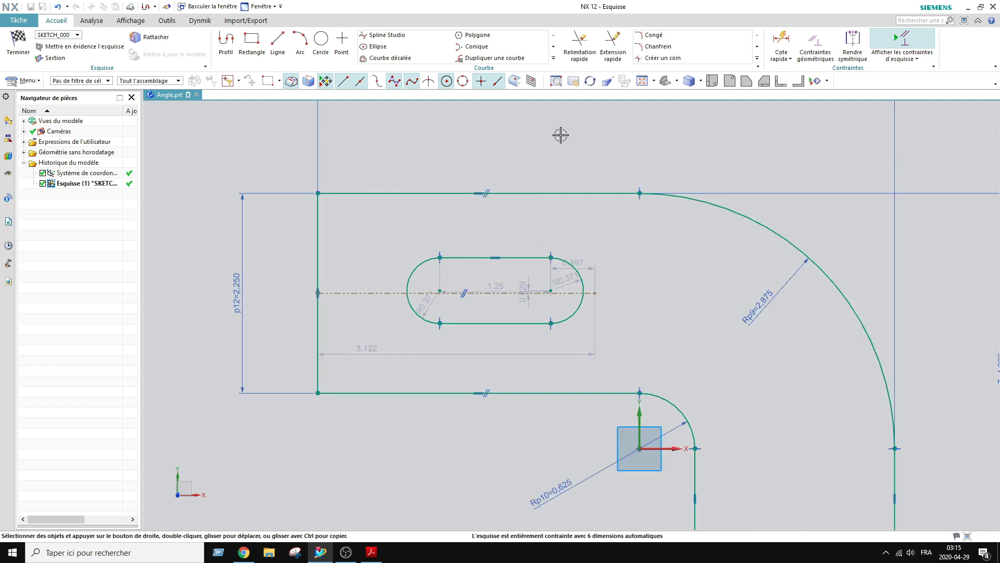
{"action": "left_click", "coordinate": [777, 45]}
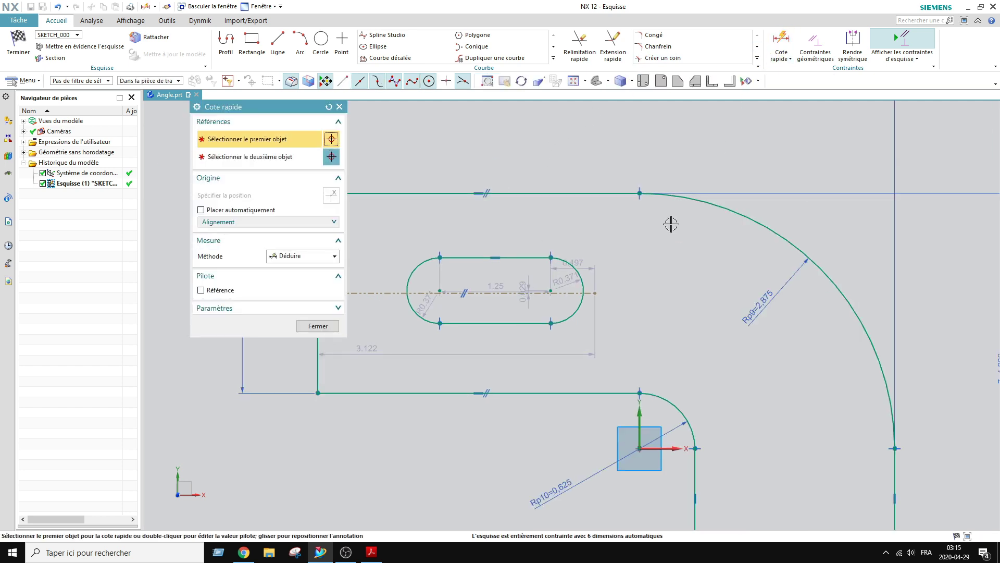
{"action": "scroll", "coordinate": [439, 292], "scroll_direction": "up", "scroll_amount": 3}
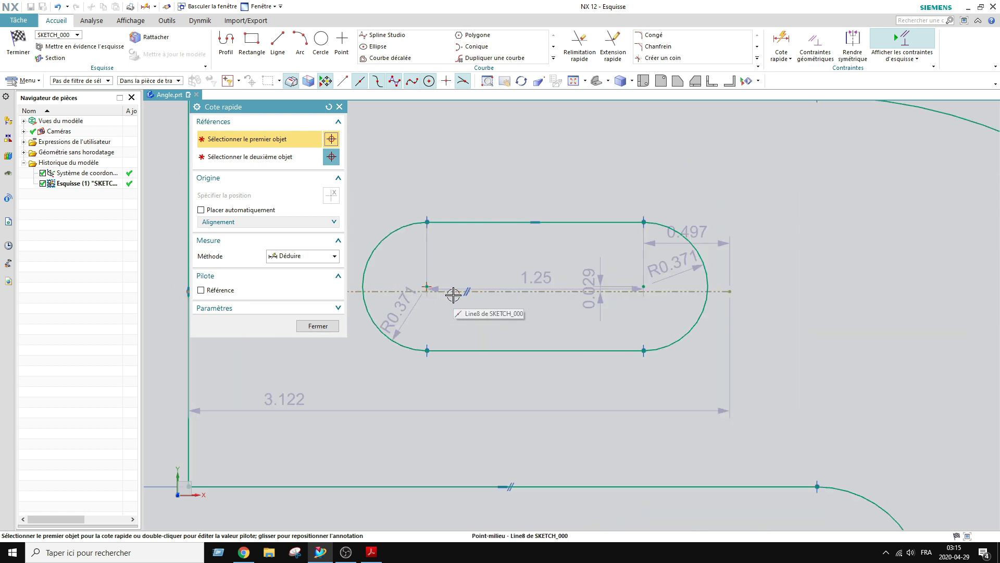
{"action": "key", "text": "Escape"}
{"action": "left_click", "coordinate": [427, 286]}
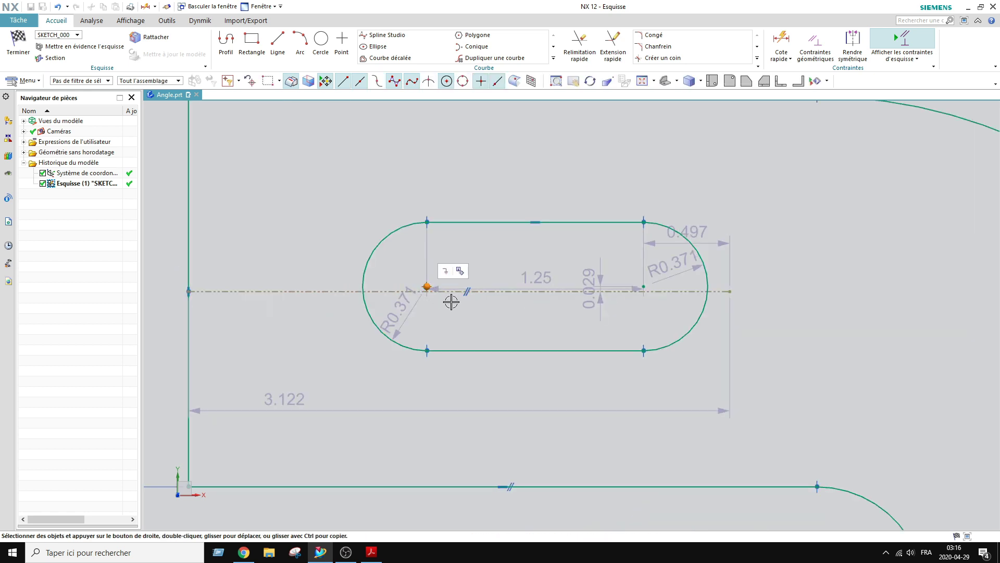
{"action": "left_click", "coordinate": [457, 292]}
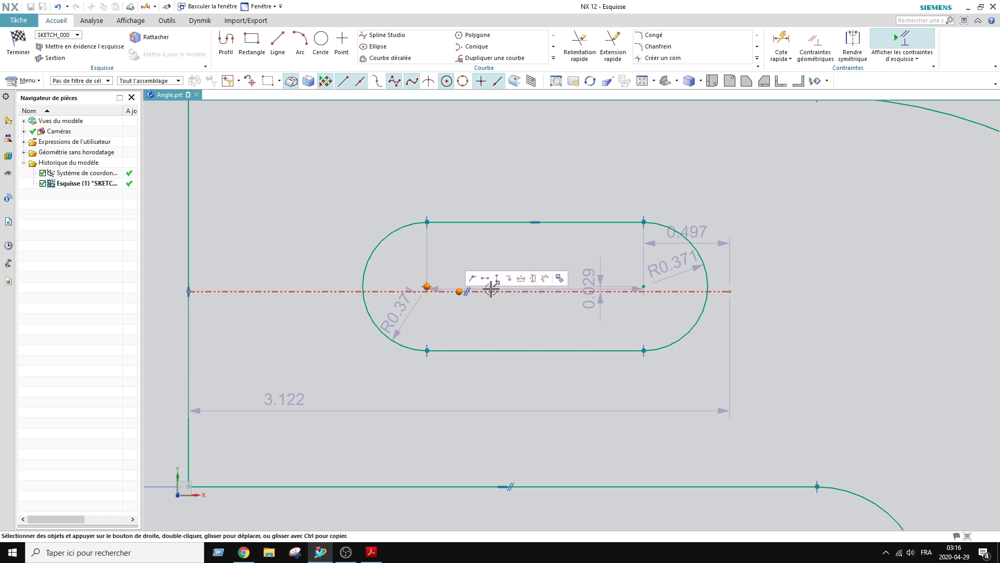
{"action": "left_click", "coordinate": [473, 278]}
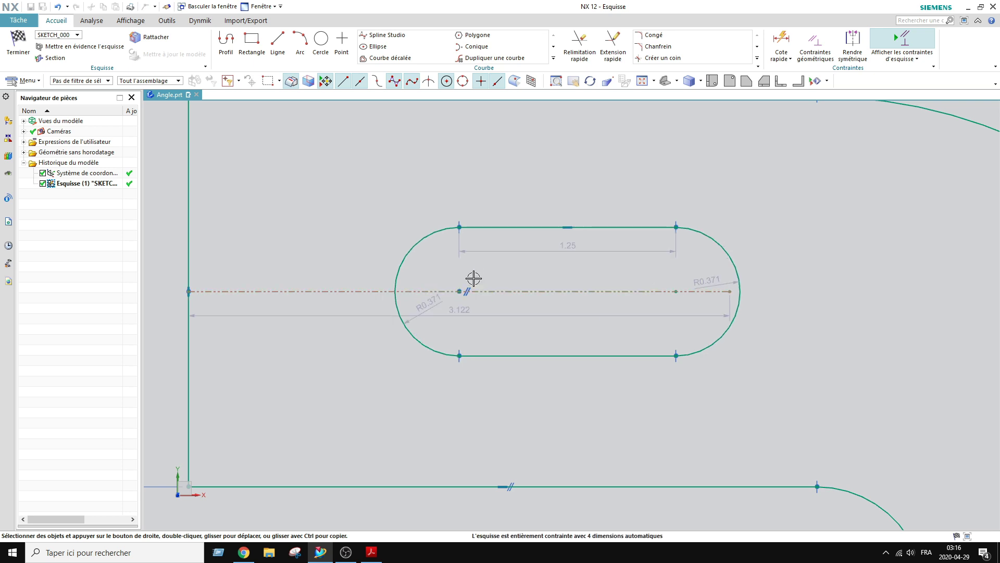
Step: Dimension the horizontal distance from the arm's left vertical edge to the center of the slot's left arc and set it to 2 in
{"action": "scroll", "coordinate": [474, 283], "scroll_direction": "down", "scroll_amount": 2}
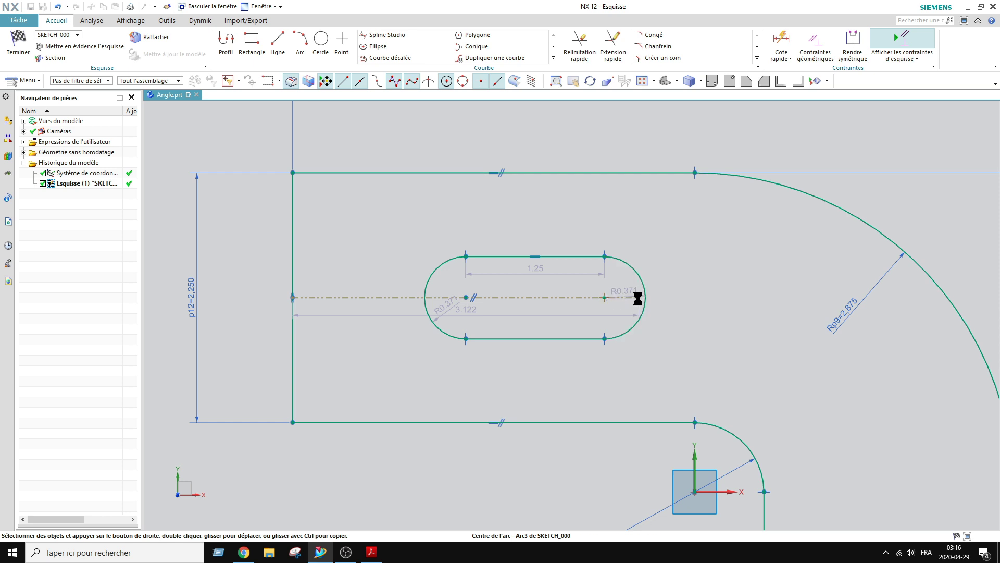
{"action": "left_click", "coordinate": [780, 41]}
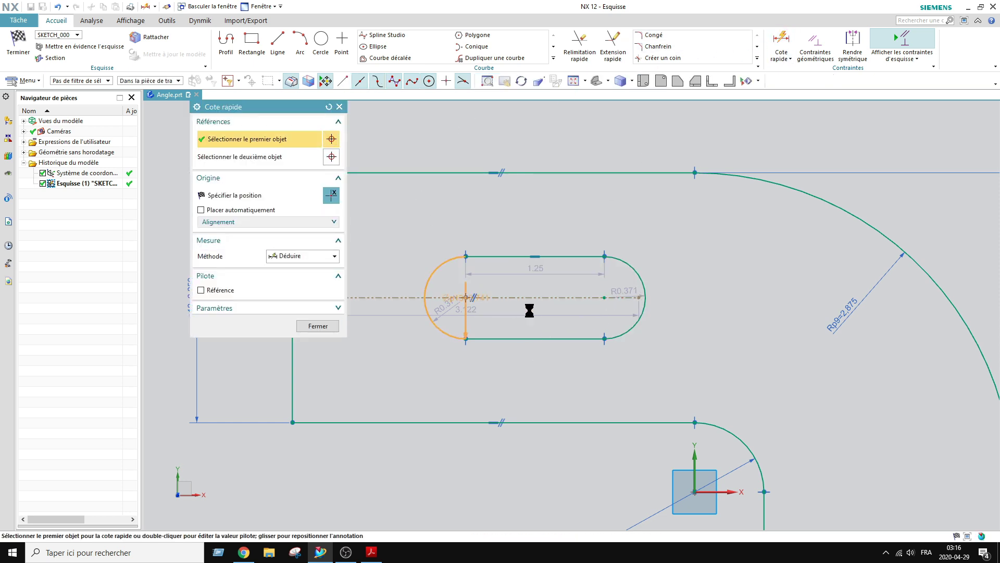
{"action": "scroll", "coordinate": [530, 310], "scroll_direction": "down", "scroll_amount": 3}
{"action": "left_click", "coordinate": [379, 339]}
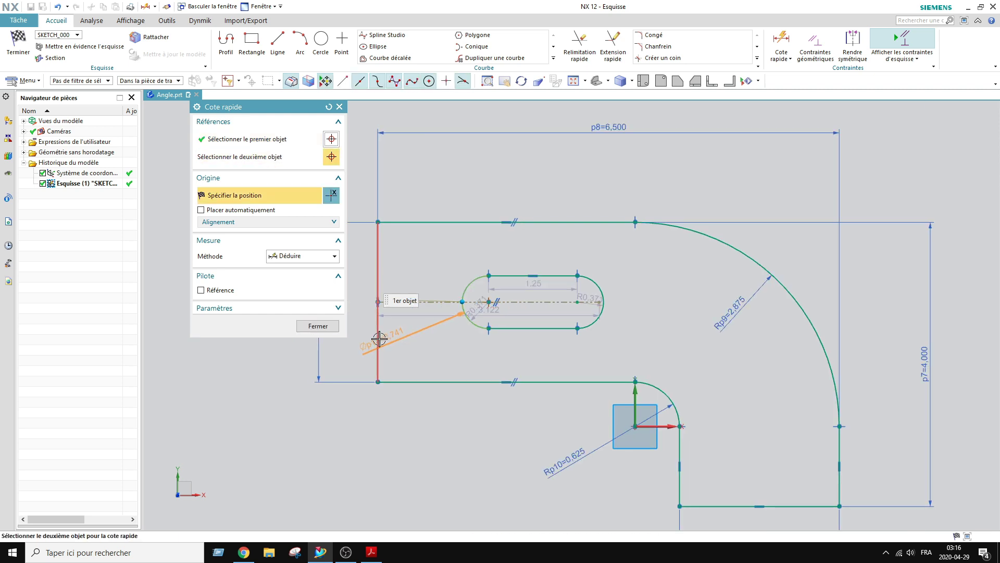
{"action": "left_click", "coordinate": [431, 404]}
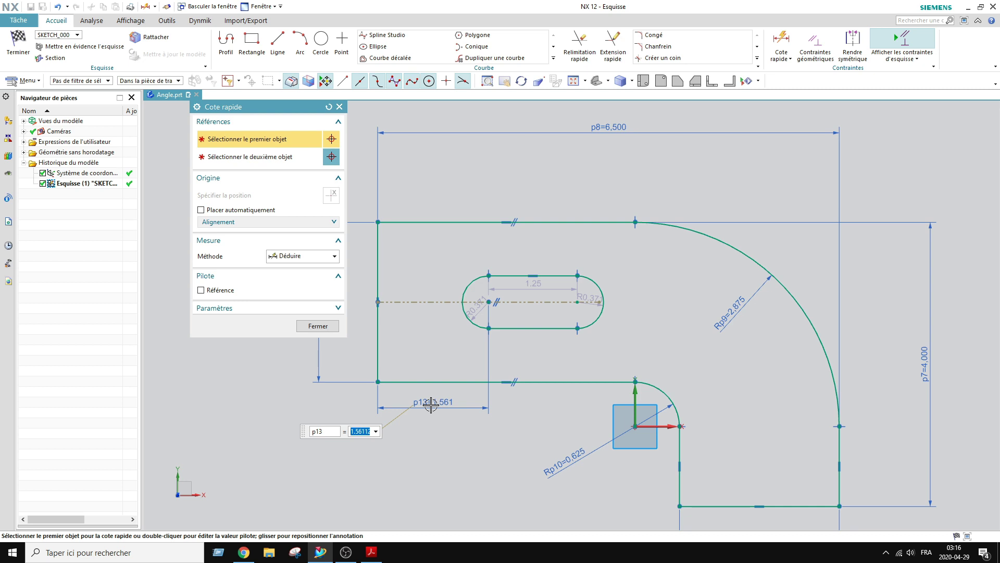
{"action": "type", "text": "2"}
{"action": "key", "text": "Return"}
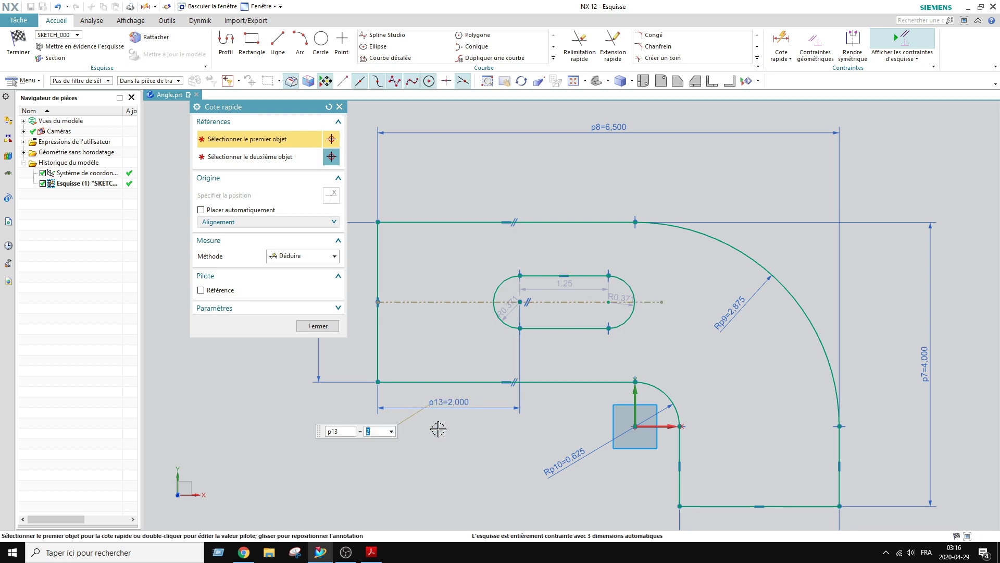
Step: Dimension the slot's upper straight side at 1 in and check the slot dimensions in the ANGLE.PDF drawing
{"action": "scroll", "coordinate": [577, 316], "scroll_direction": "up", "scroll_amount": 2}
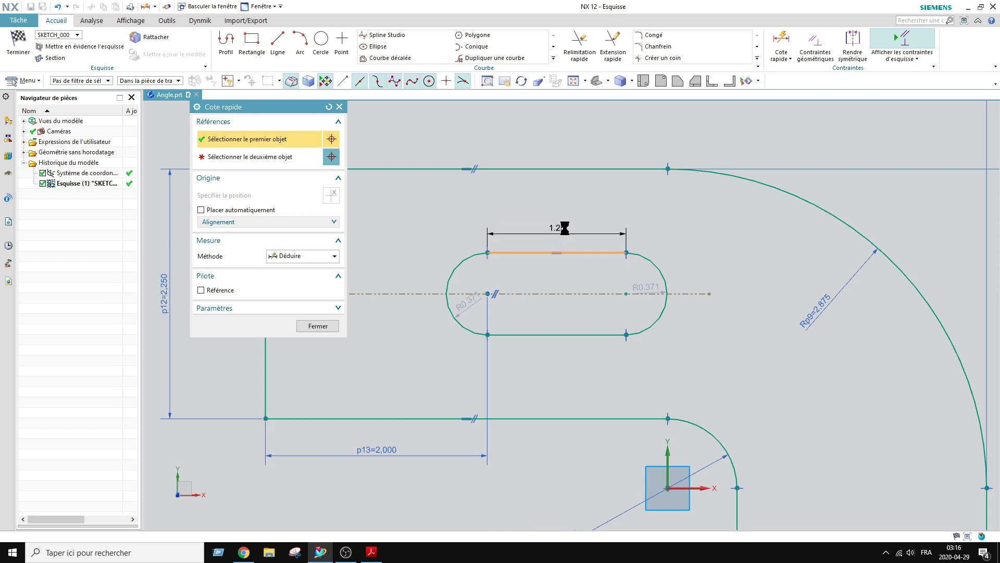
{"action": "left_click", "coordinate": [565, 228]}
{"action": "type", "text": "1"}
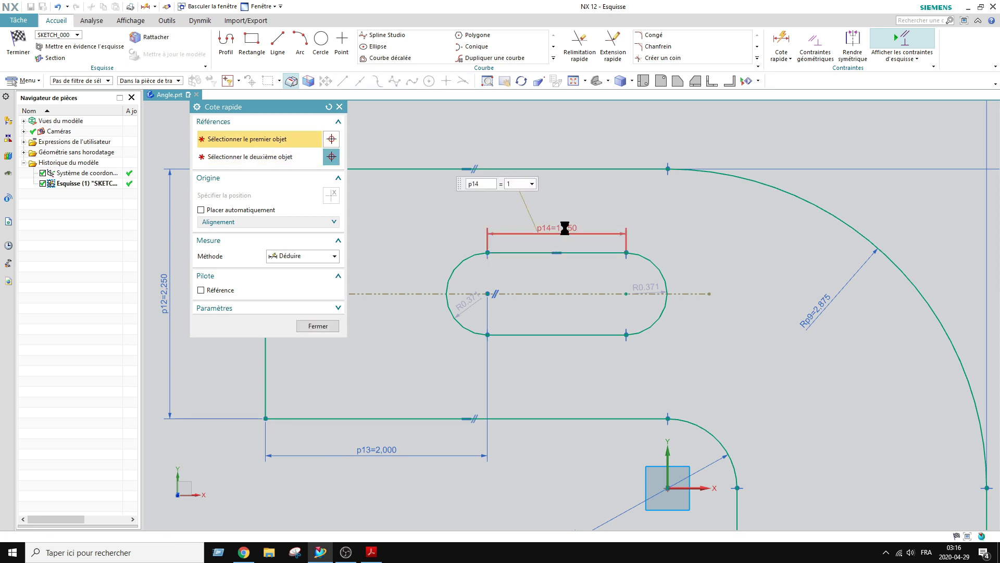
{"action": "key", "text": "Return"}
{"action": "left_click", "coordinate": [372, 555]}
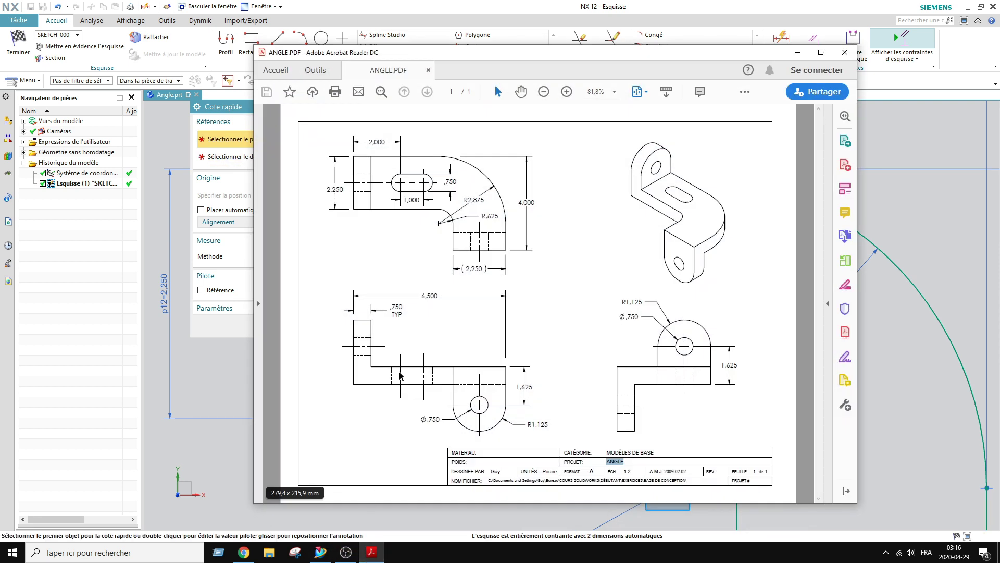
{"action": "left_click_drag", "start_coordinate": [369, 142], "coordinate": [388, 142]}
{"action": "left_click_drag", "start_coordinate": [411, 199], "coordinate": [420, 200]}
{"action": "left_click", "coordinate": [372, 553]}
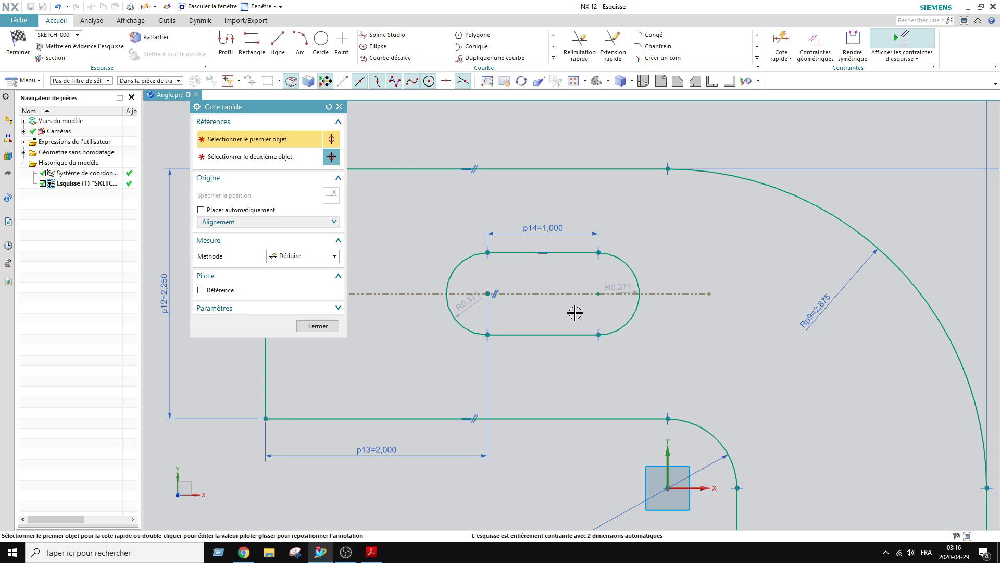
Step: Try to dimension the slot's right arc with a 0.75 in radius and undo that dimension
{"action": "left_click", "coordinate": [609, 290]}
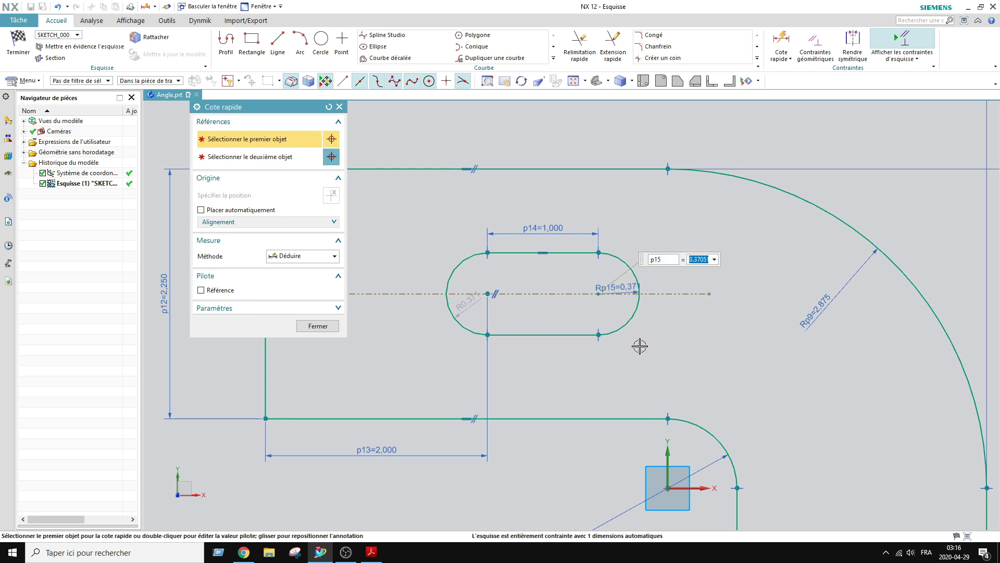
{"action": "type", "text": ".75"}
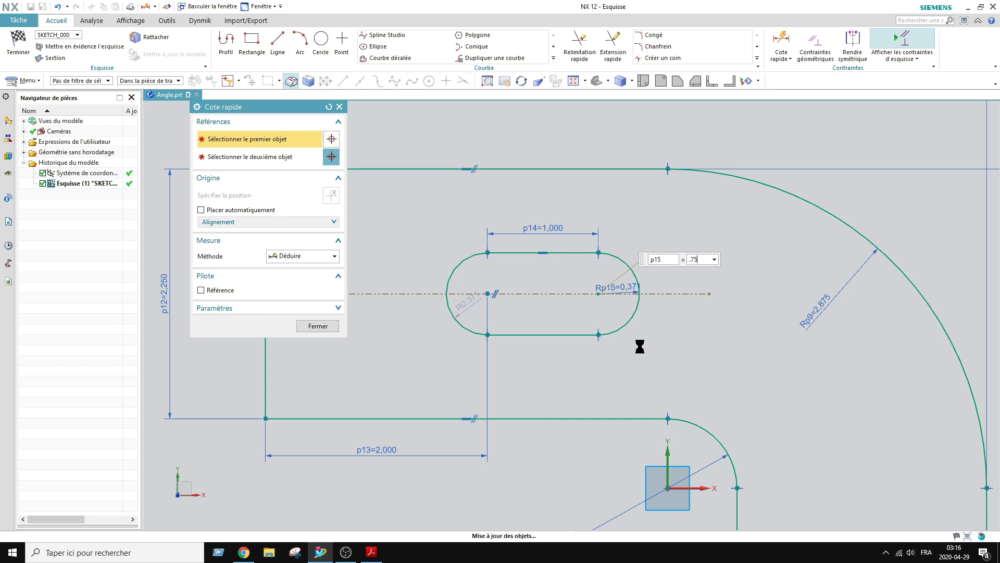
{"action": "key", "text": "Return"}
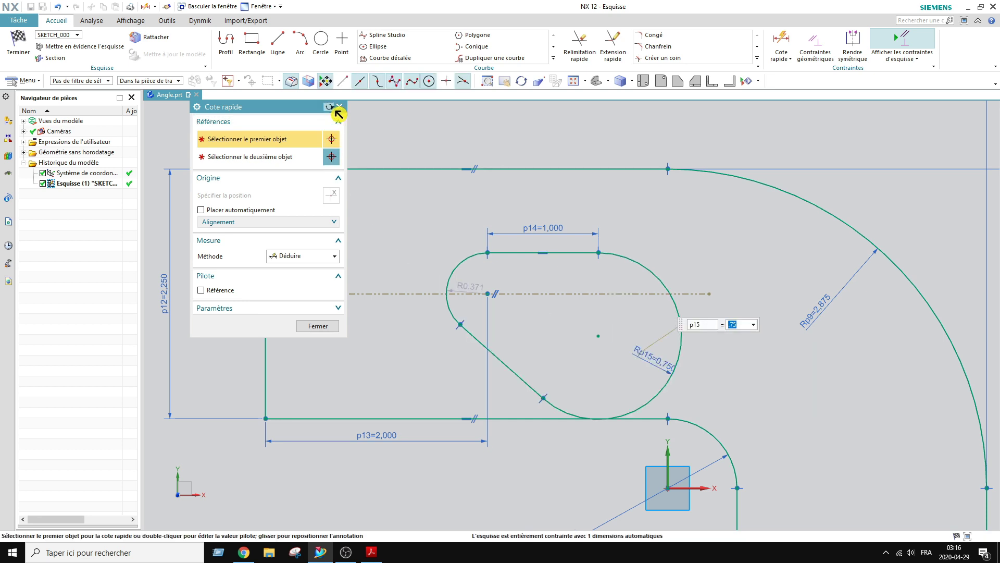
{"action": "left_click", "coordinate": [329, 107]}
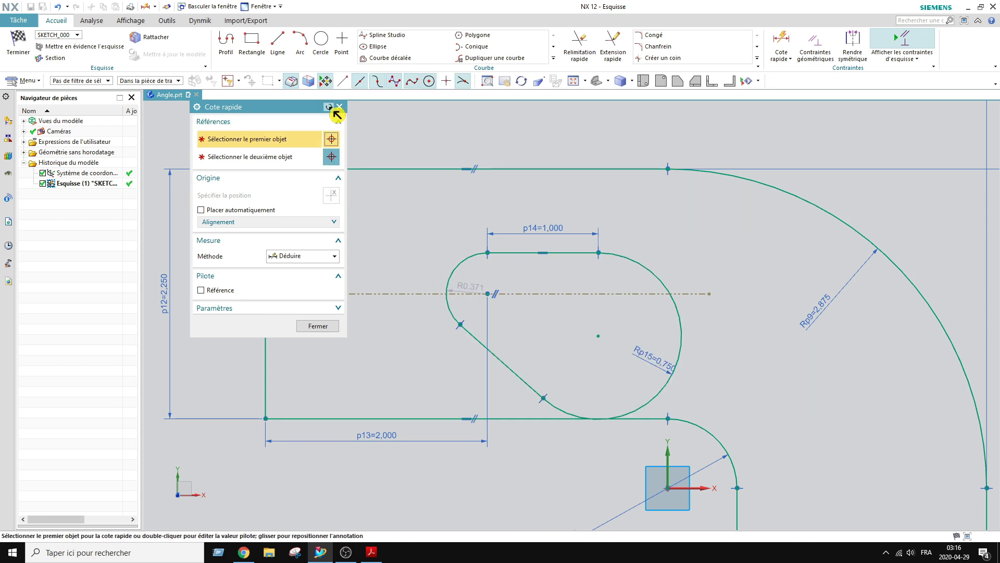
{"action": "left_click", "coordinate": [339, 106]}
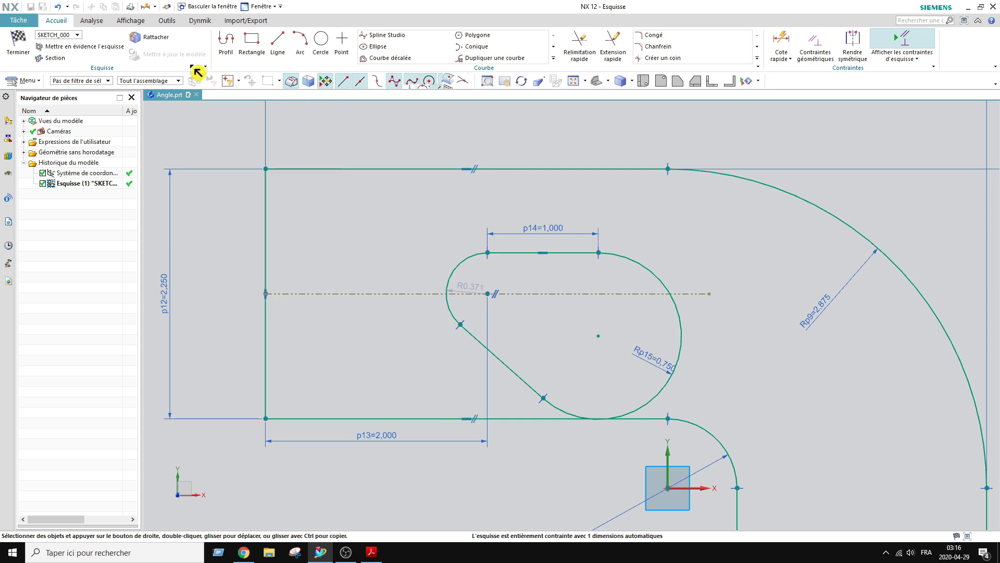
{"action": "left_click", "coordinate": [57, 7]}
Step: Place the radius dimension of the slot's right arc outside the slot and set it to 0.375 in
{"action": "scroll", "coordinate": [577, 258], "scroll_direction": "up", "scroll_amount": 1}
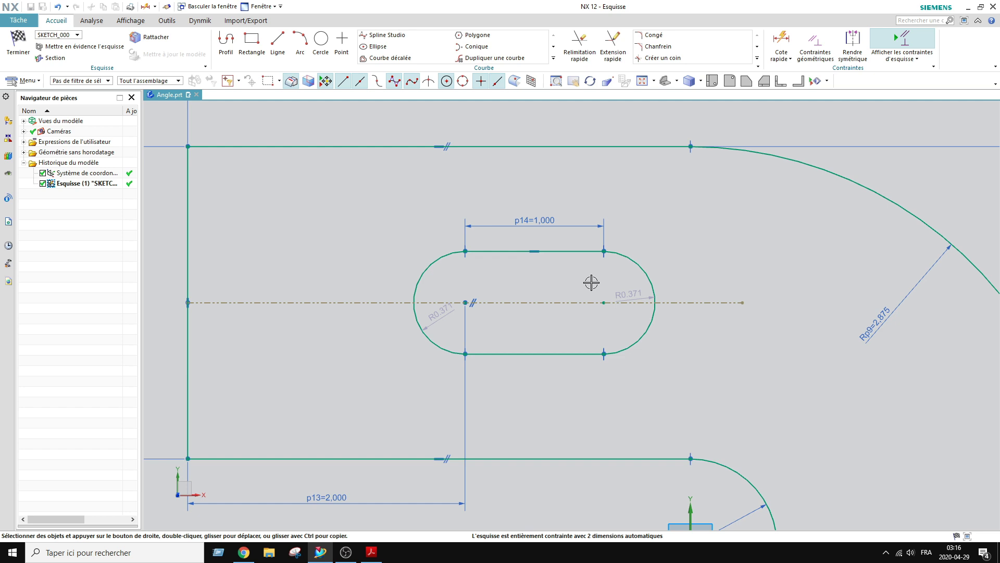
{"action": "left_click_drag", "start_coordinate": [626, 295], "coordinate": [706, 272]}
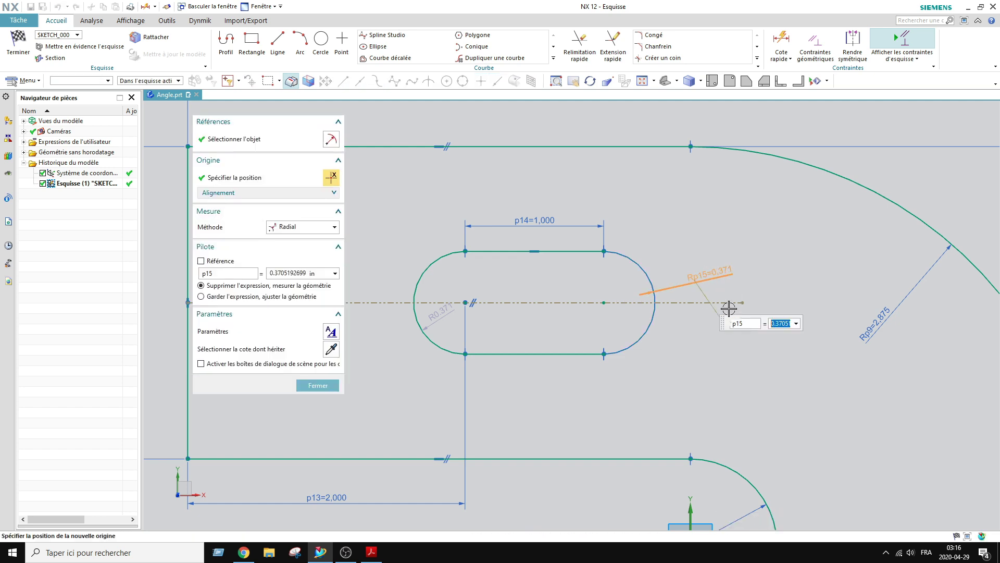
{"action": "type", "text": ".3"}
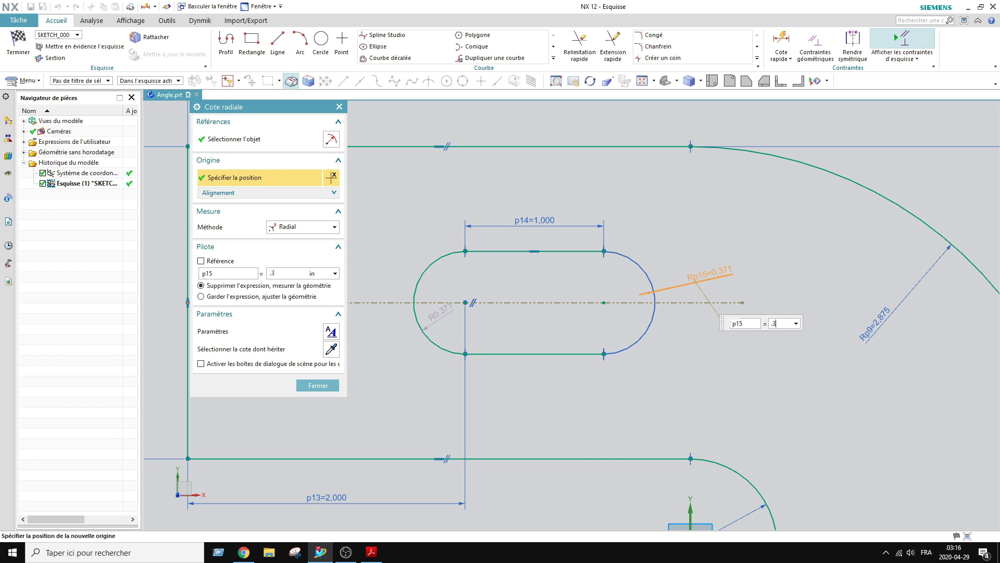
{"action": "key", "text": "Return"}
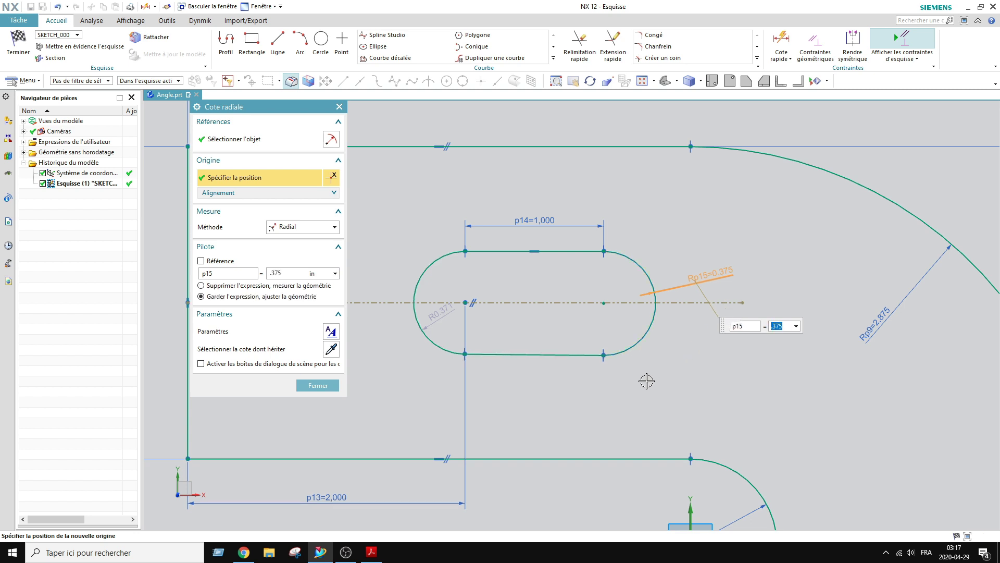
{"action": "middle_click", "coordinate": [611, 336]}
{"action": "left_click", "coordinate": [621, 350]}
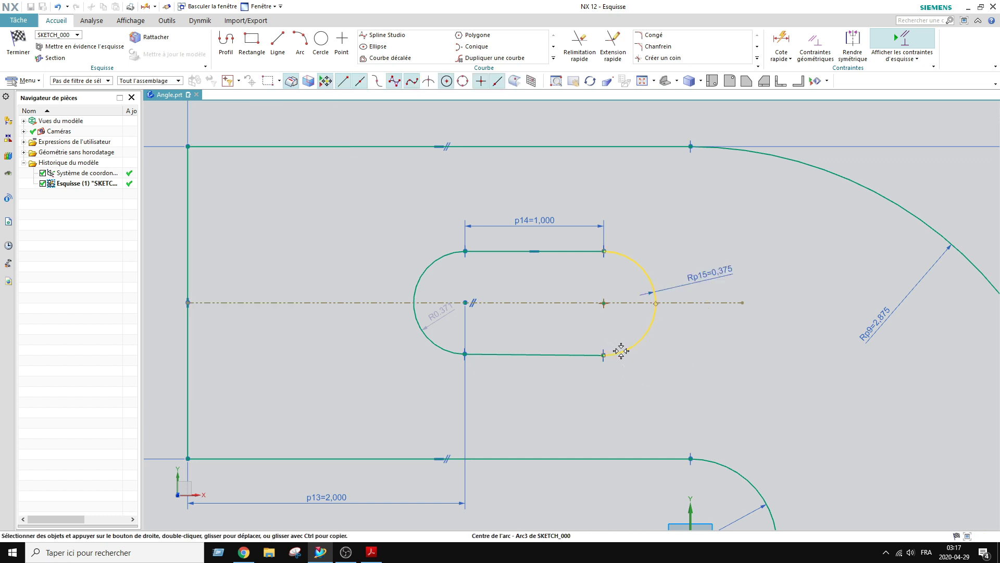
{"action": "left_click", "coordinate": [436, 346]}
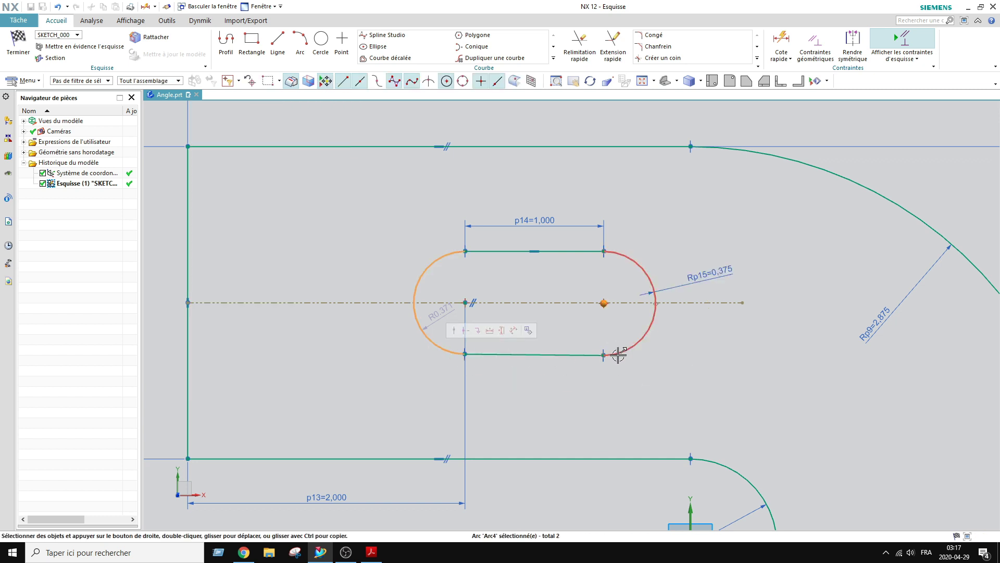
{"action": "left_click", "coordinate": [618, 355]}
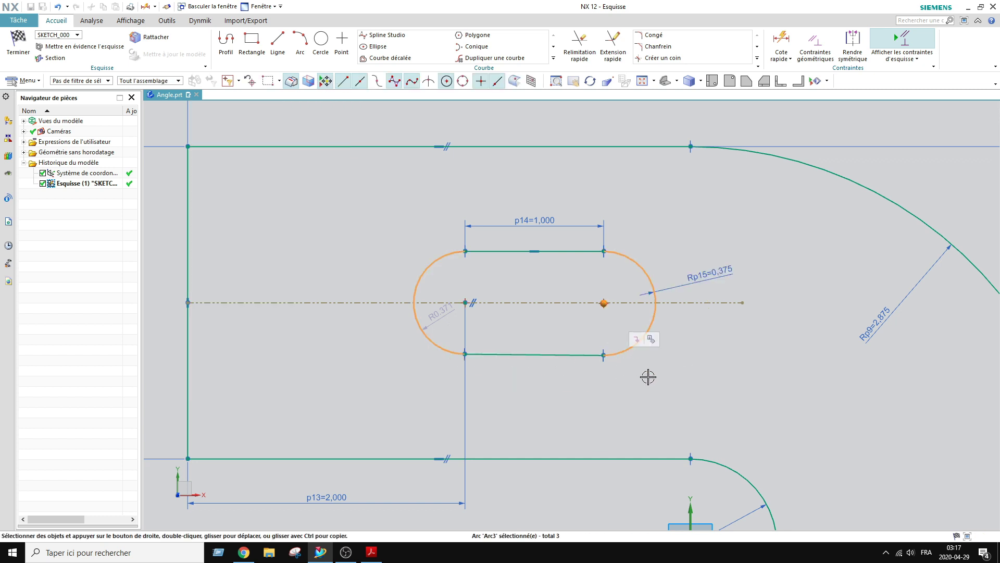
{"action": "left_click", "coordinate": [816, 44]}
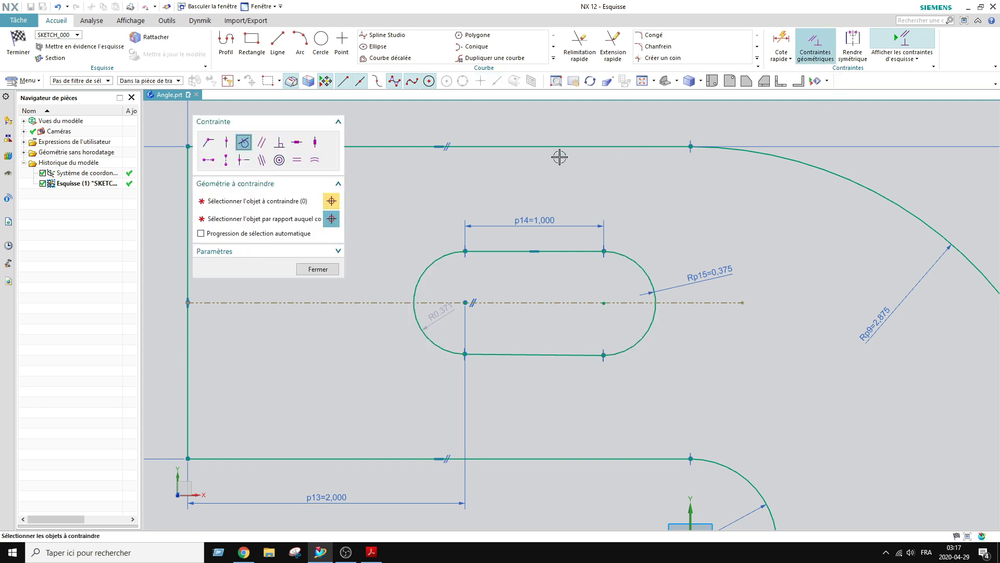
{"action": "left_click", "coordinate": [297, 160]}
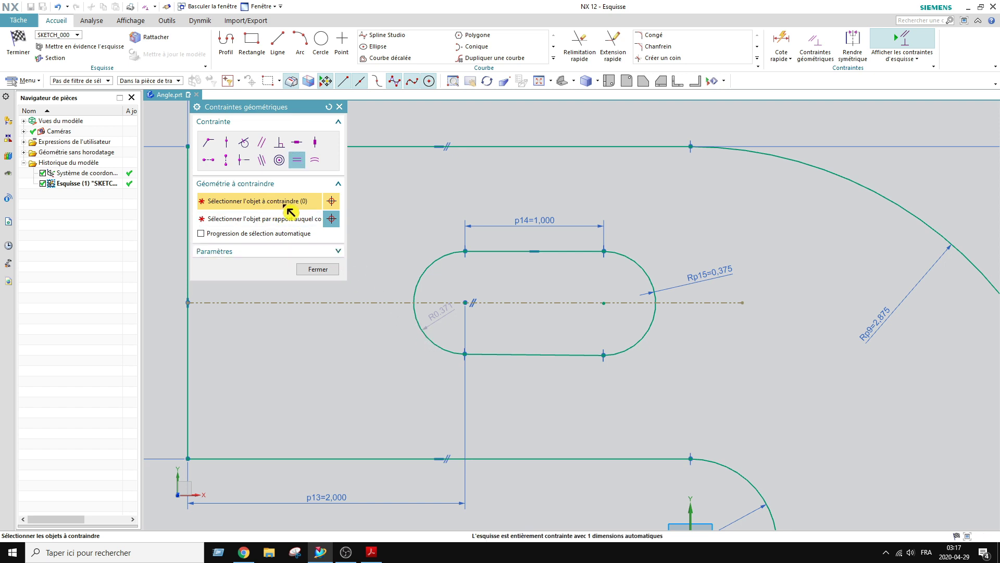
{"action": "key", "text": "Escape"}
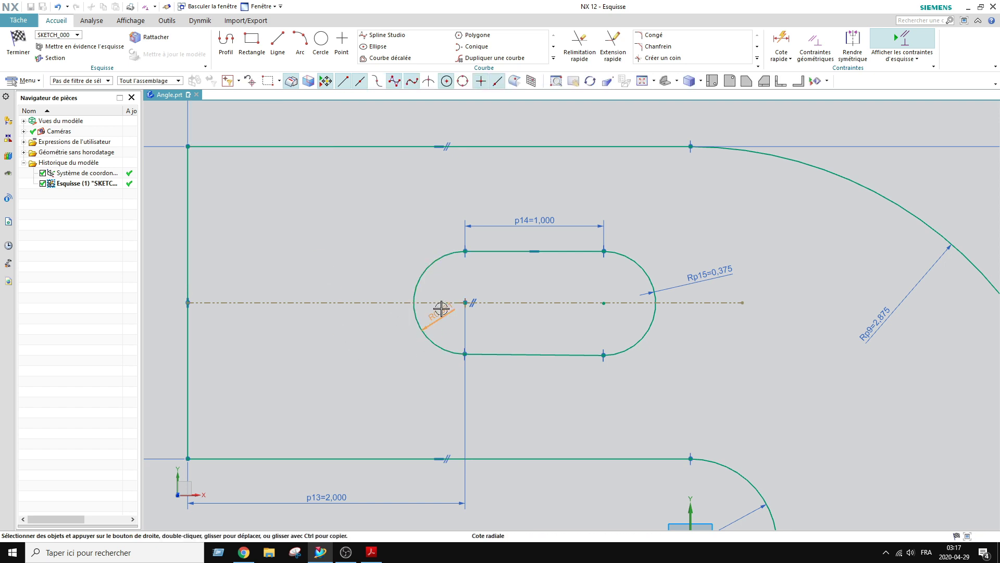
Step: Set the radius of the slot's left arc to 0.375 in
{"action": "left_click", "coordinate": [441, 309]}
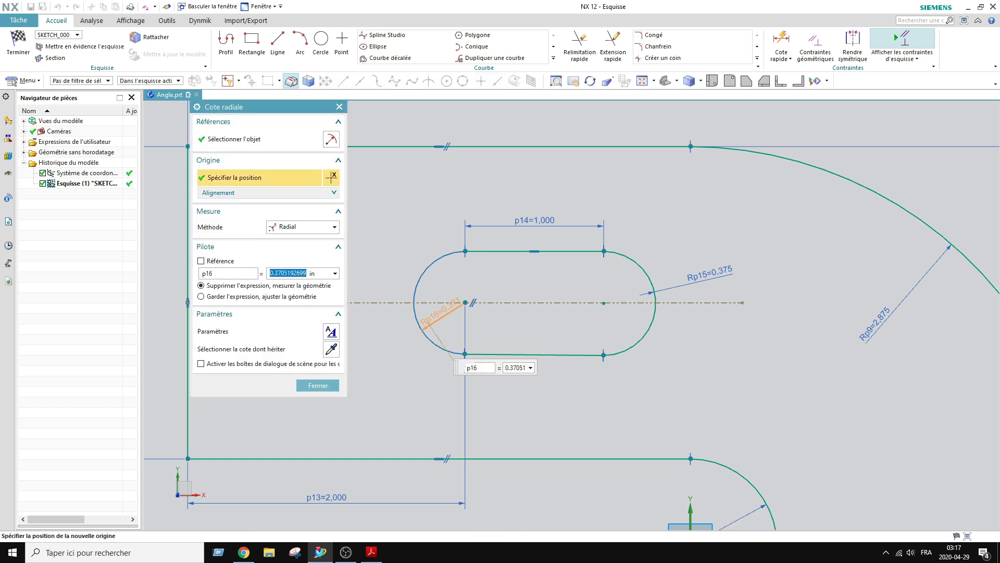
{"action": "type", "text": ".375"}
{"action": "key", "text": "Return"}
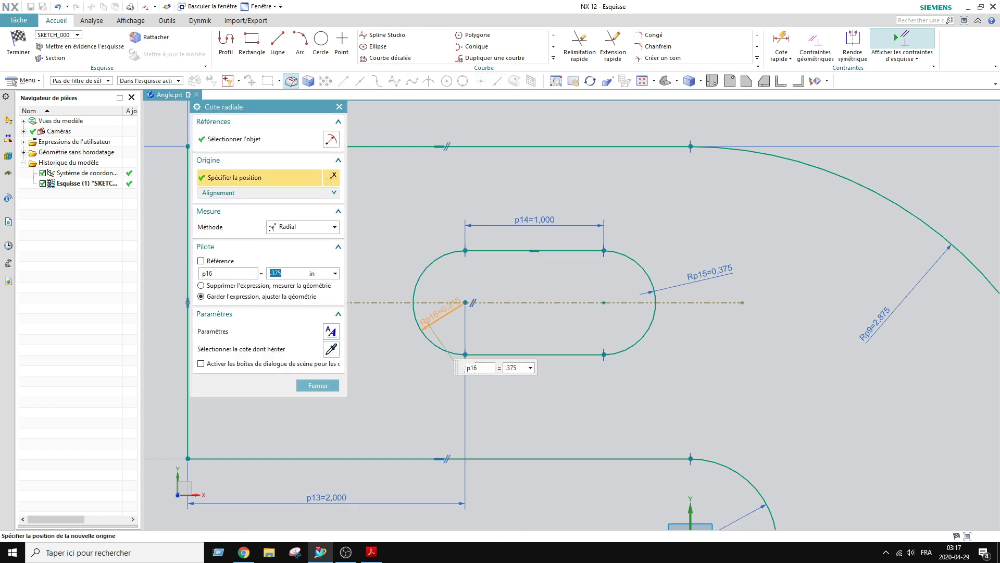
{"action": "key", "text": "Escape"}
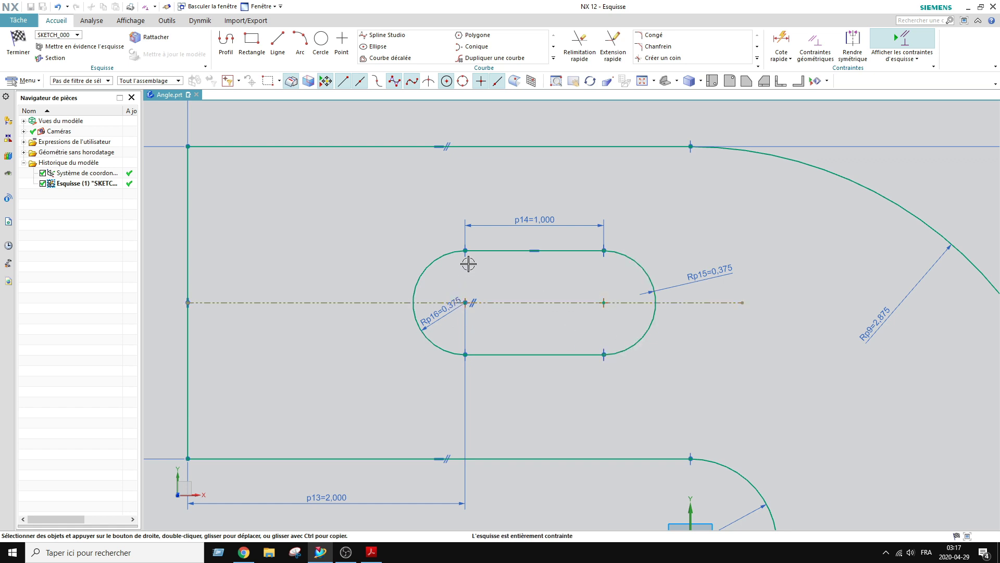
Step: Finish the L-shaped profile sketch despite its hidden reference geometry
{"action": "scroll", "coordinate": [473, 302], "scroll_direction": "down", "scroll_amount": 5}
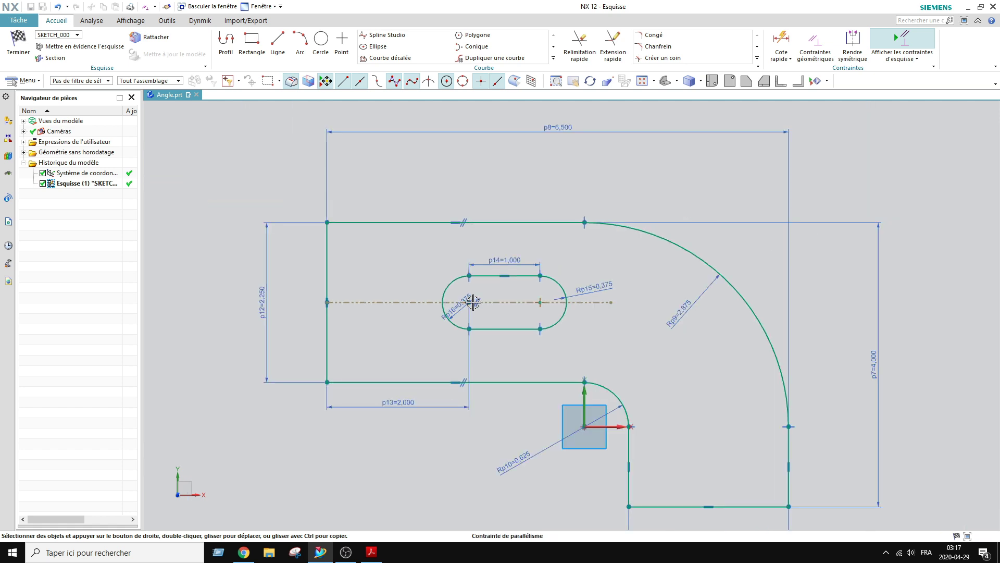
{"action": "left_click", "coordinate": [18, 41]}
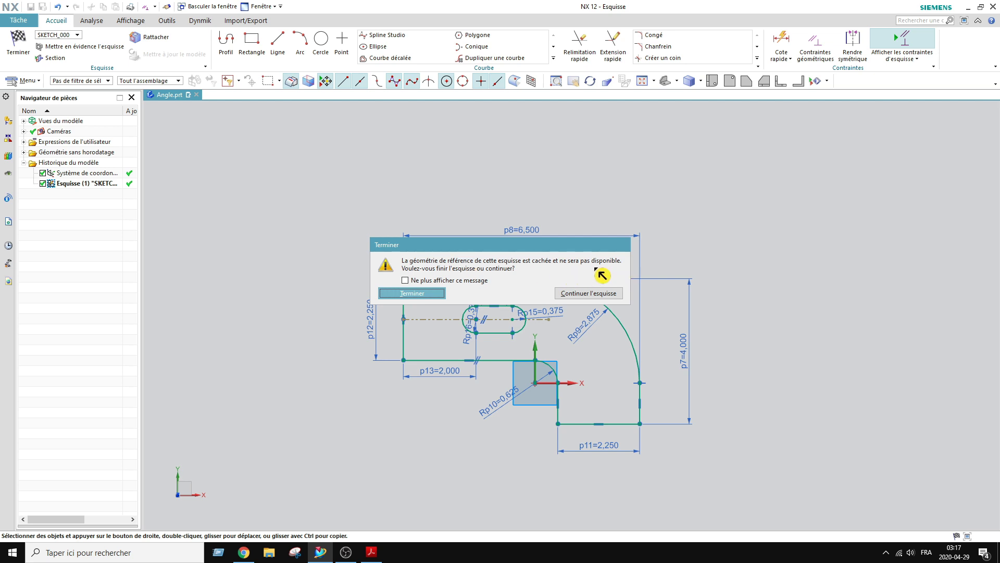
{"action": "left_click", "coordinate": [432, 301]}
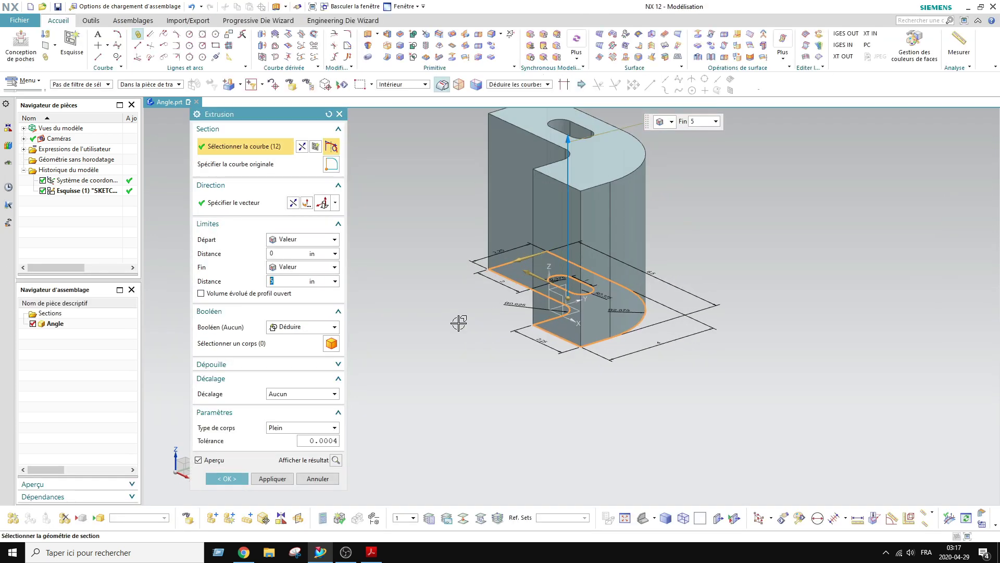
Step: Check the typical plate thickness in ANGLE.PDF and set the extrusion's end distance to 0.75 in
{"action": "left_click", "coordinate": [371, 553]}
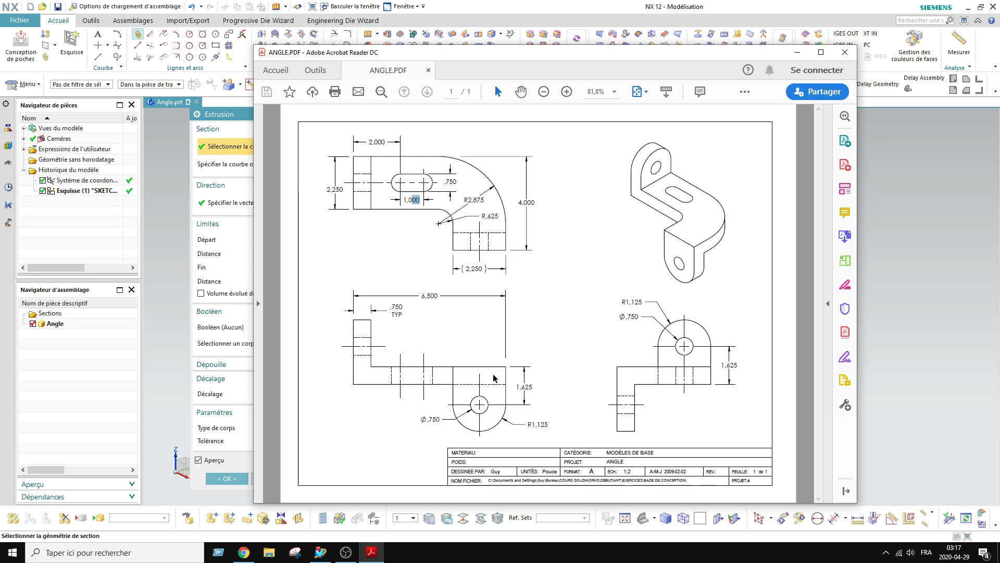
{"action": "double_click", "coordinate": [397, 307]}
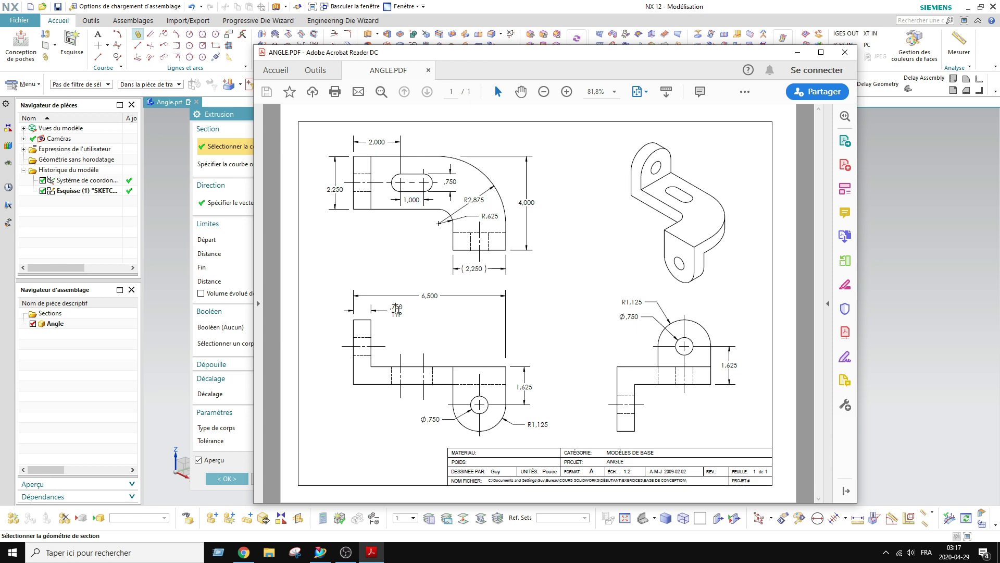
{"action": "left_click", "coordinate": [372, 552]}
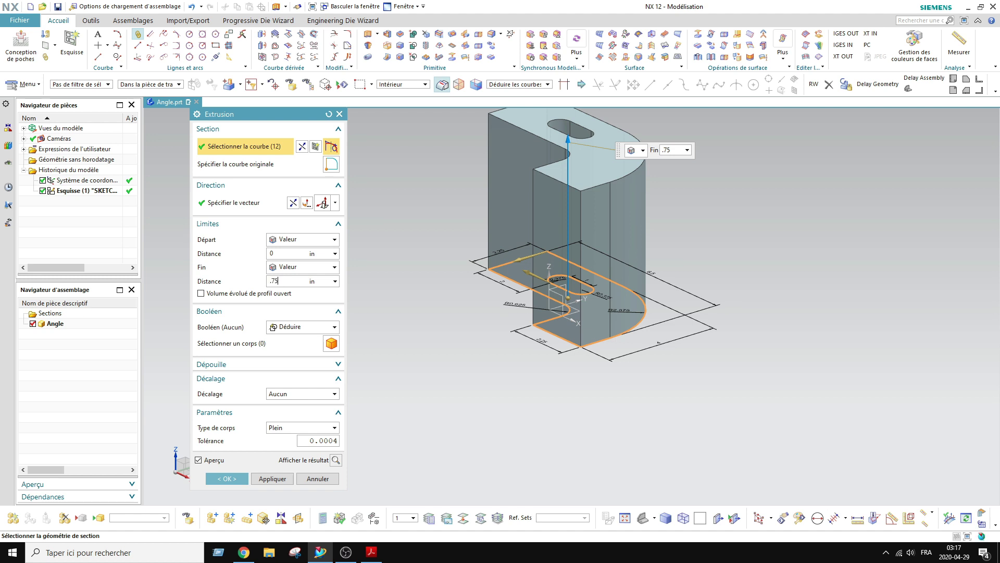
{"action": "key", "text": "Return"}
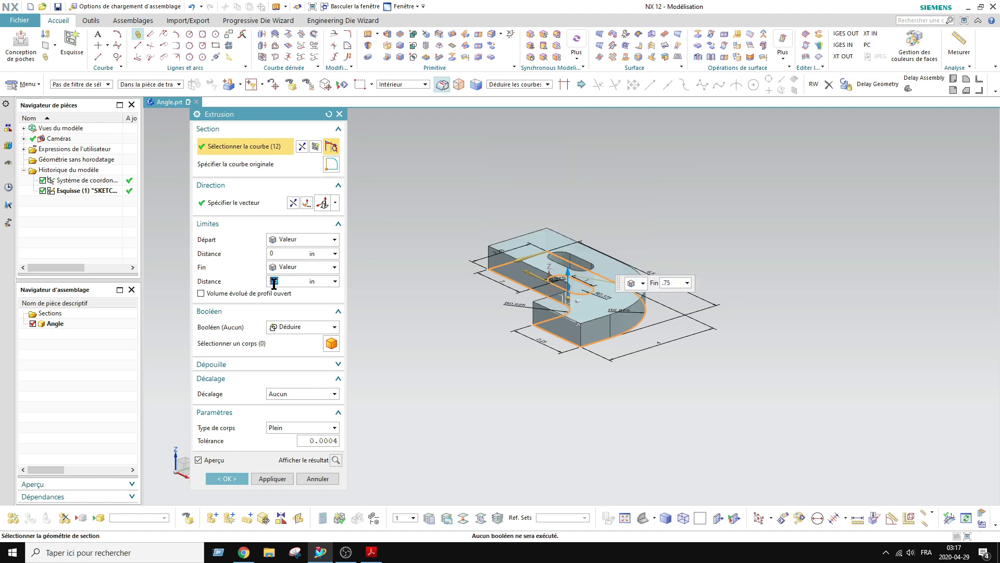
Step: Try the reversed extrusion direction, restore the upward one, and create the plate after comparing it with the drawing
{"action": "left_click", "coordinate": [293, 203]}
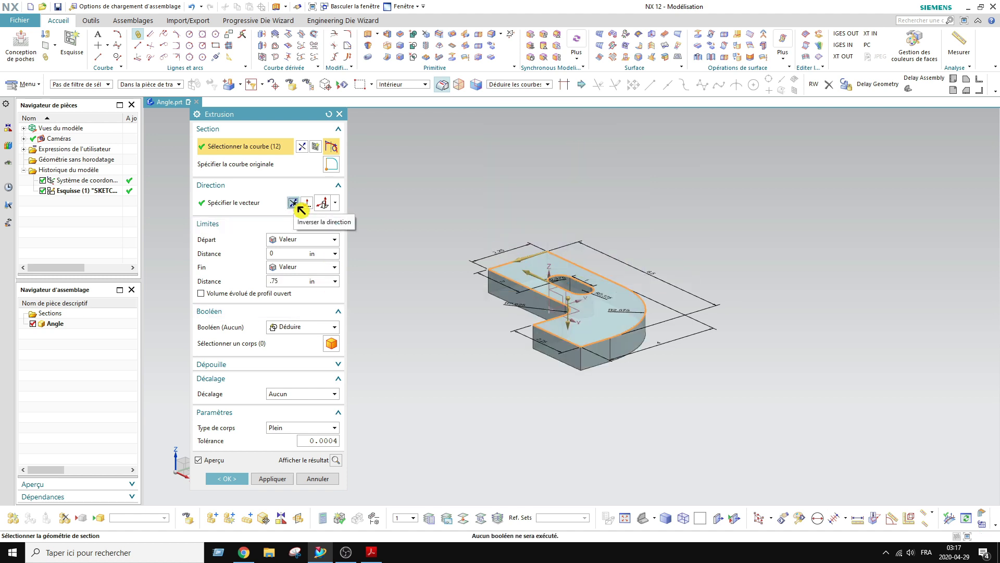
{"action": "left_click", "coordinate": [299, 206]}
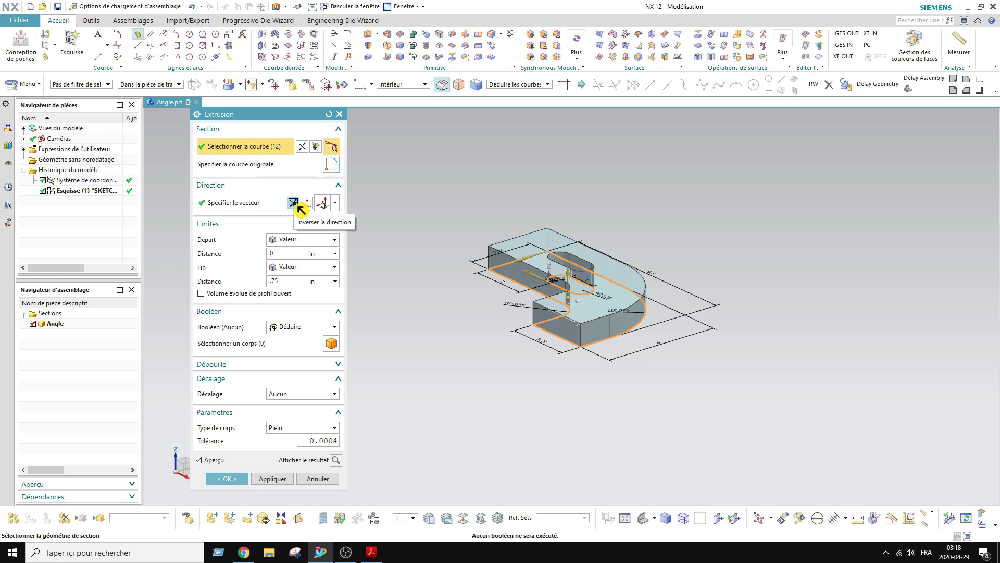
{"action": "left_click", "coordinate": [373, 556]}
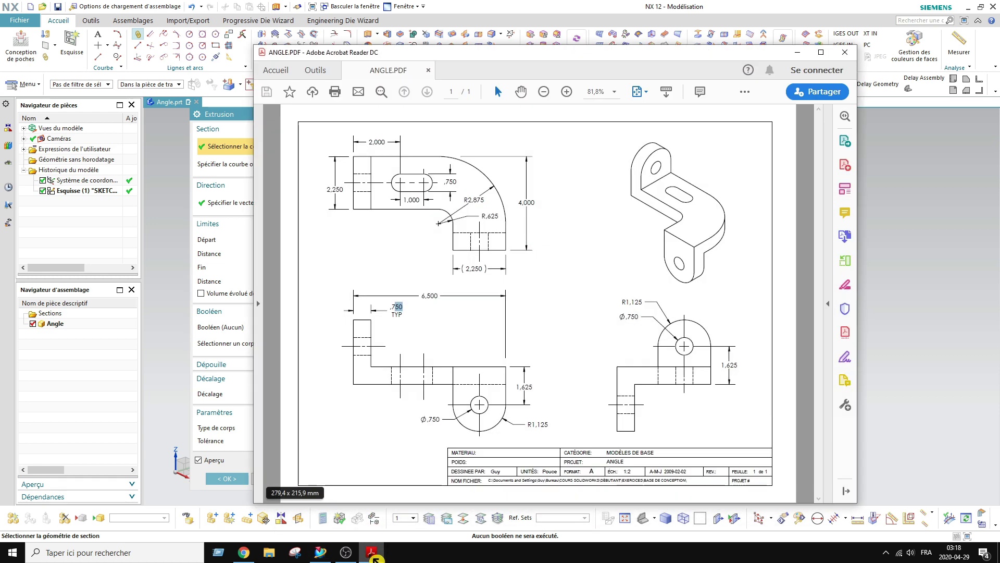
{"action": "left_click", "coordinate": [373, 555]}
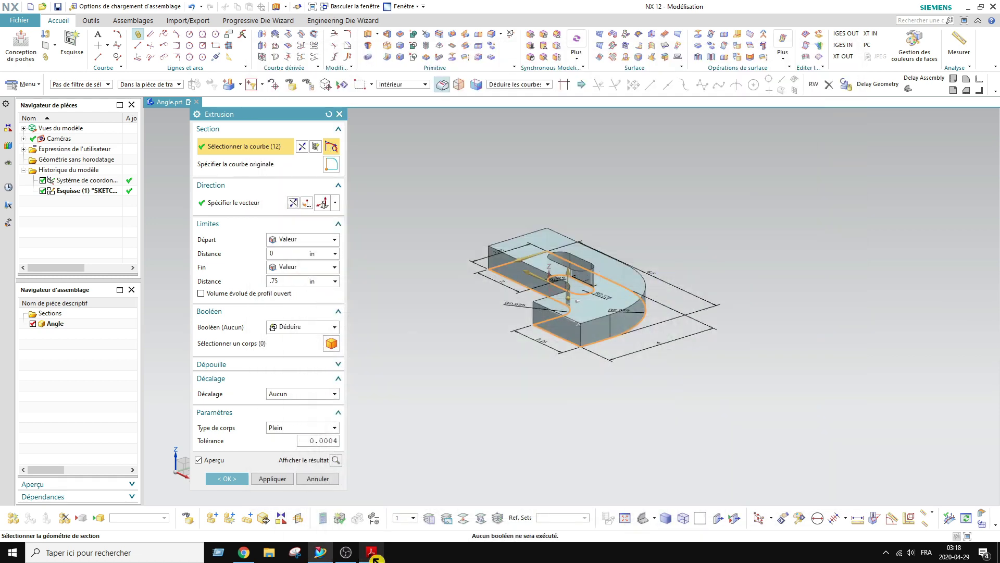
{"action": "left_click", "coordinate": [223, 478]}
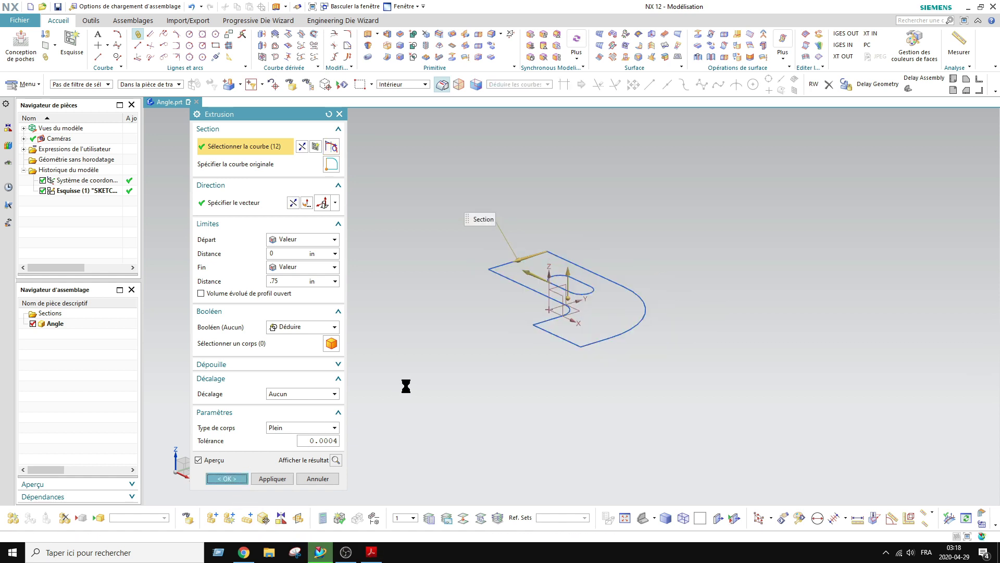
Step: View the slotted plate isometrically and compare it with the bracket's flanges in ANGLE.PDF
{"action": "left_click", "coordinate": [893, 88]}
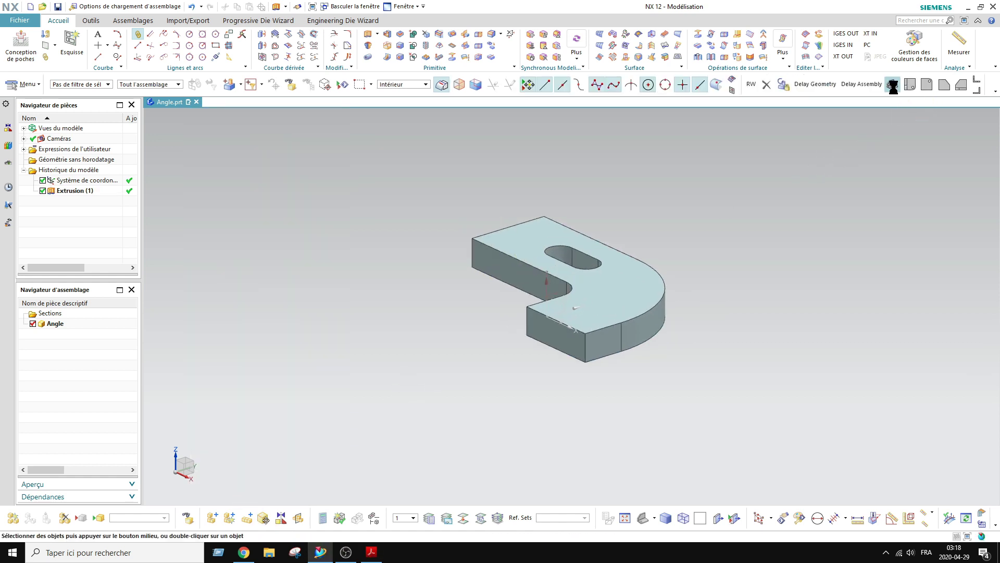
{"action": "middle_click_drag", "start_coordinate": [683, 225], "coordinate": [724, 229]}
{"action": "left_click", "coordinate": [892, 84]}
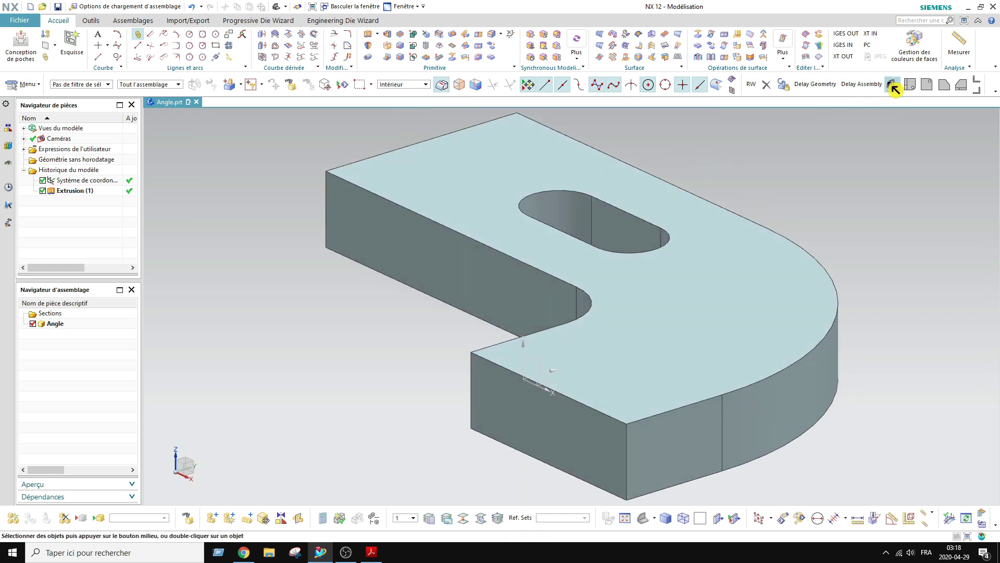
{"action": "left_click", "coordinate": [372, 551]}
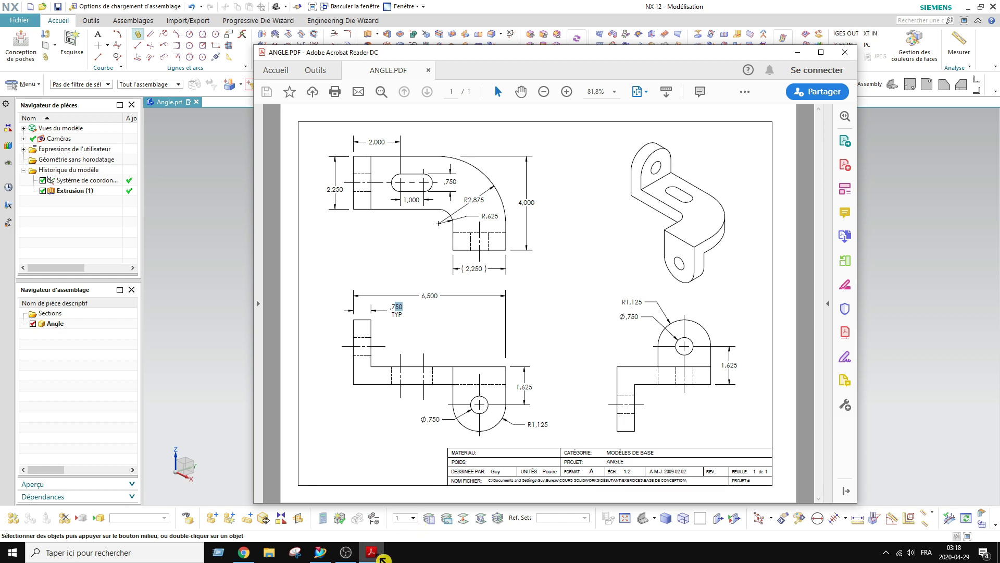
{"action": "left_click", "coordinate": [371, 552]}
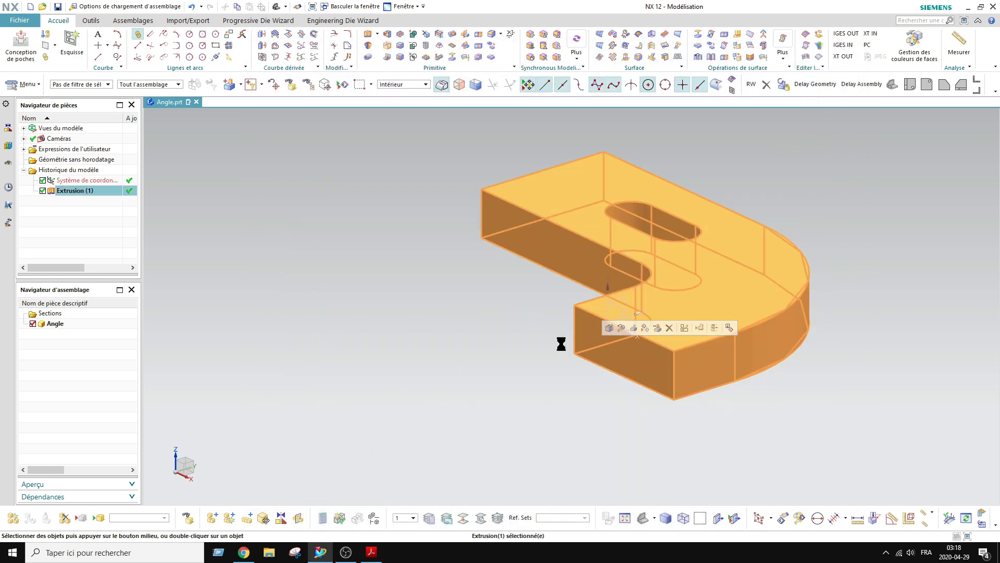
{"action": "left_click", "coordinate": [370, 38]}
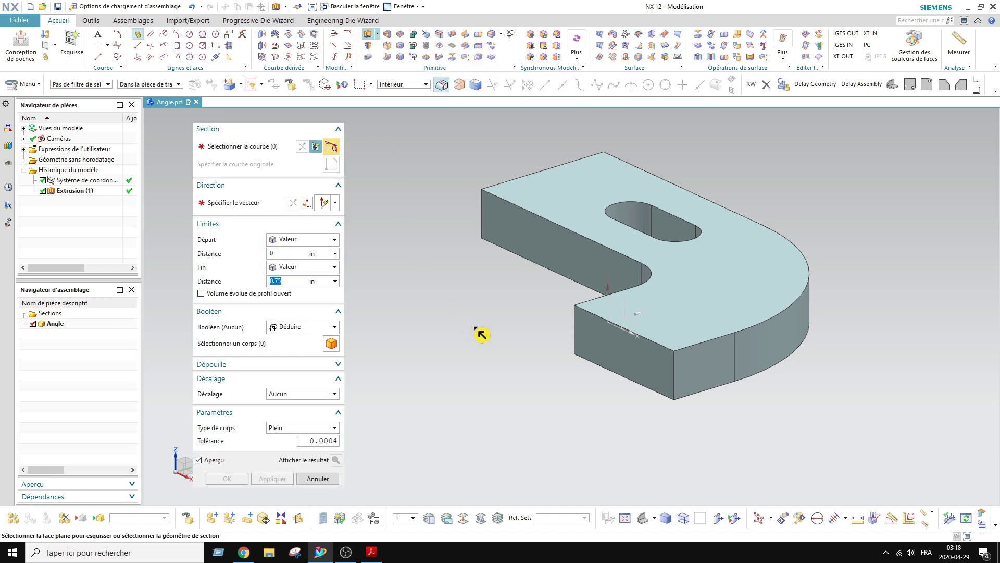
{"action": "left_click", "coordinate": [594, 346]}
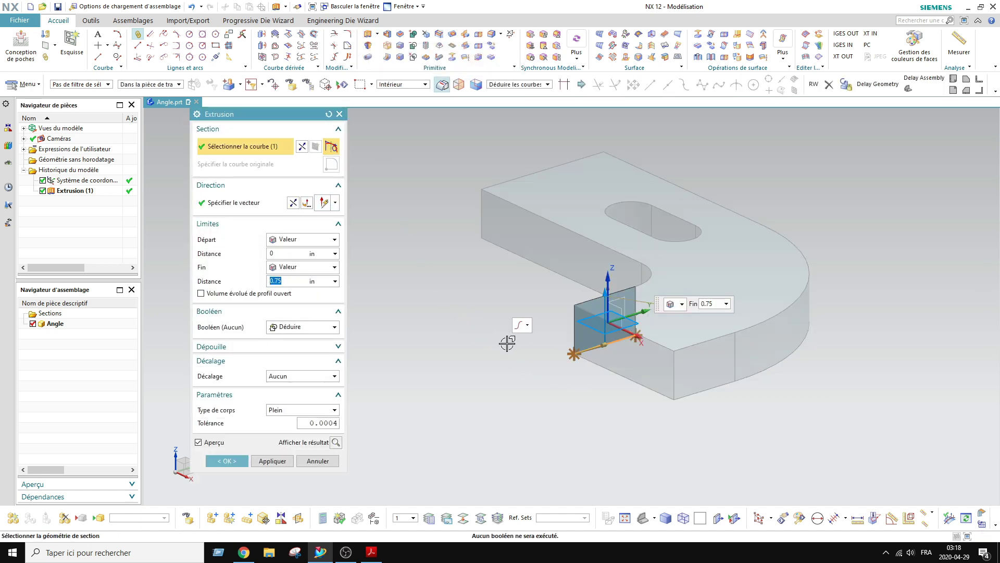
{"action": "key", "text": "Escape"}
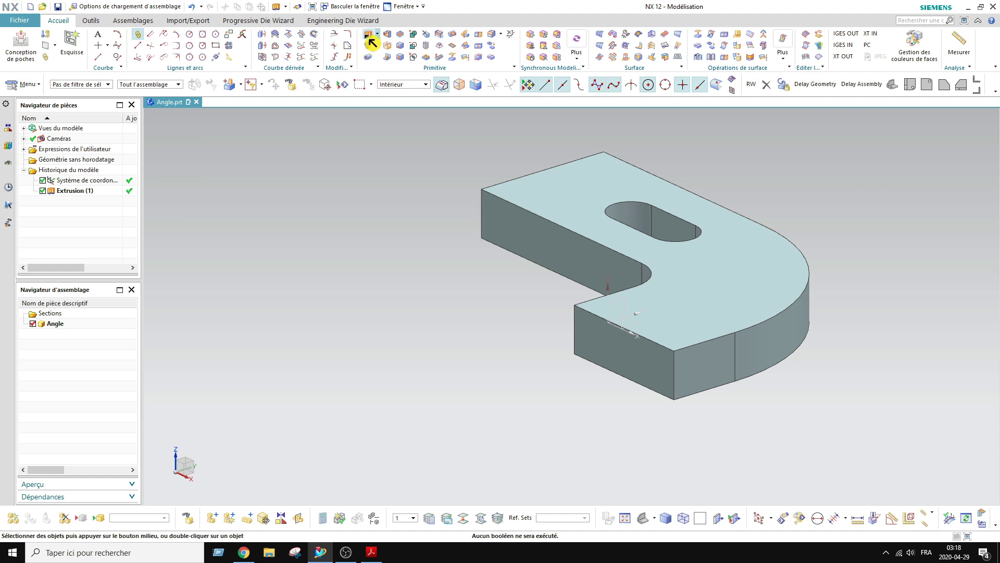
Step: Start a new Extrude and open its section sketch on the end face of the plate's short leg
{"action": "left_click", "coordinate": [370, 40]}
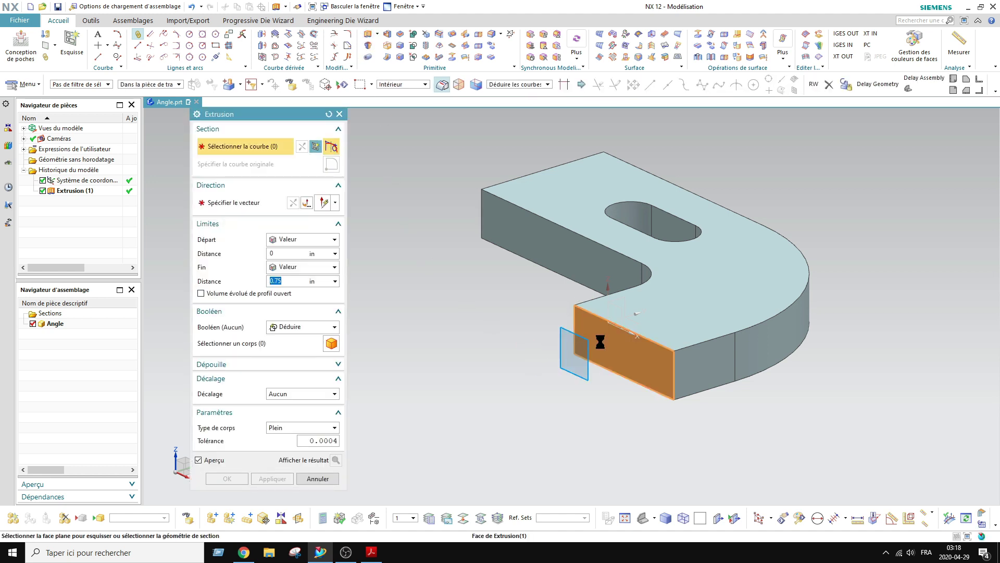
{"action": "left_click", "coordinate": [600, 342]}
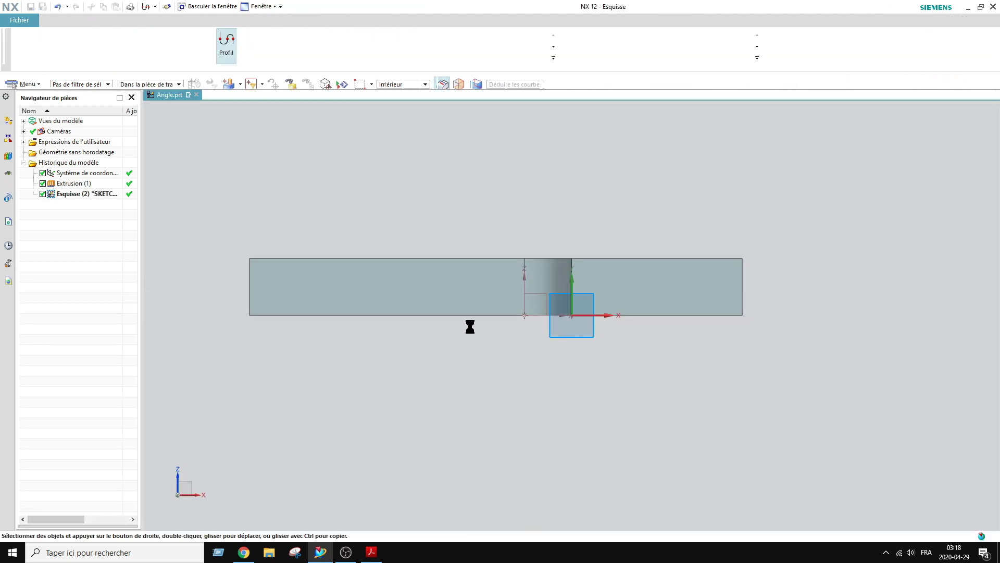
{"action": "scroll", "coordinate": [470, 331], "scroll_direction": "down", "scroll_amount": 2}
{"action": "scroll", "coordinate": [728, 308], "scroll_direction": "up", "scroll_amount": 2}
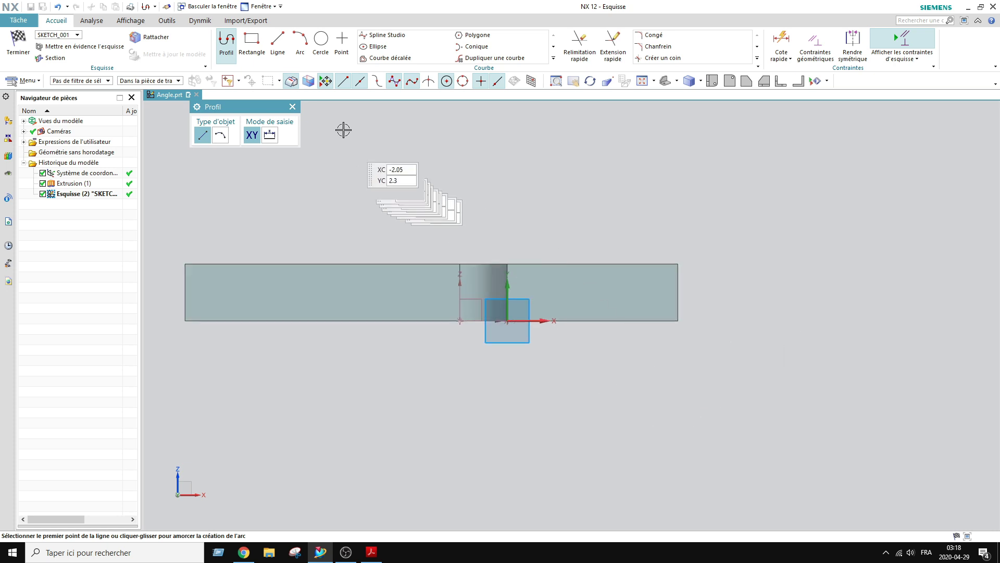
Step: Sketch the flange profile below the plate: a vertical line about 2.45 in, an arc of about 0.84 in radius, and a slanted line back to the plate's upper edge
{"action": "left_click_drag", "start_coordinate": [276, 106], "coordinate": [274, 126]}
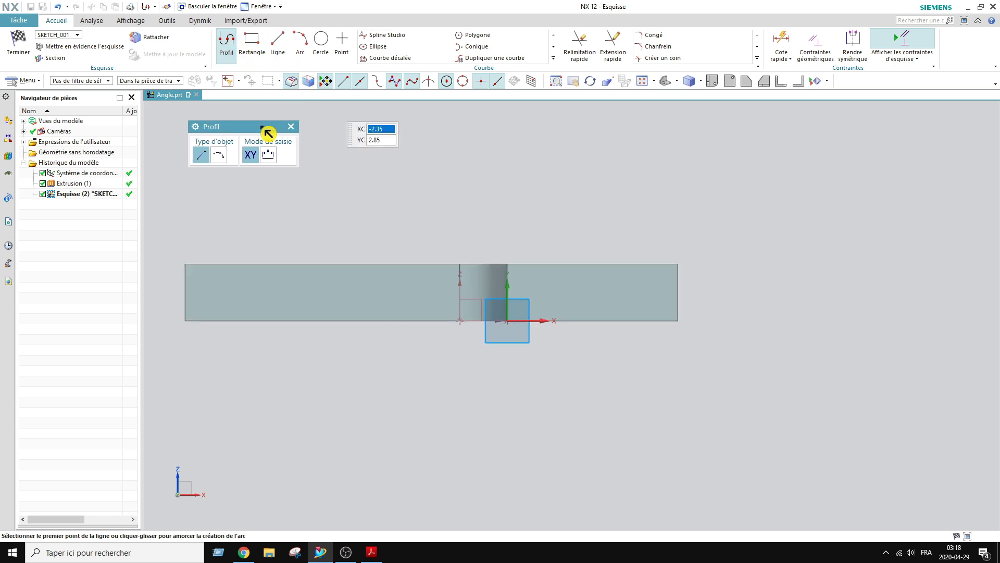
{"action": "left_click", "coordinate": [677, 263]}
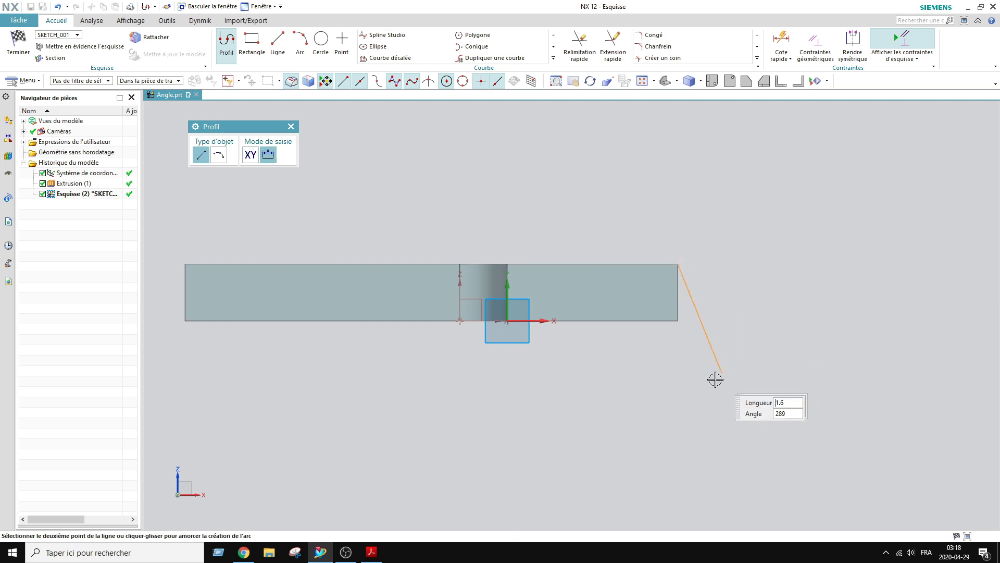
{"action": "left_click", "coordinate": [677, 448]}
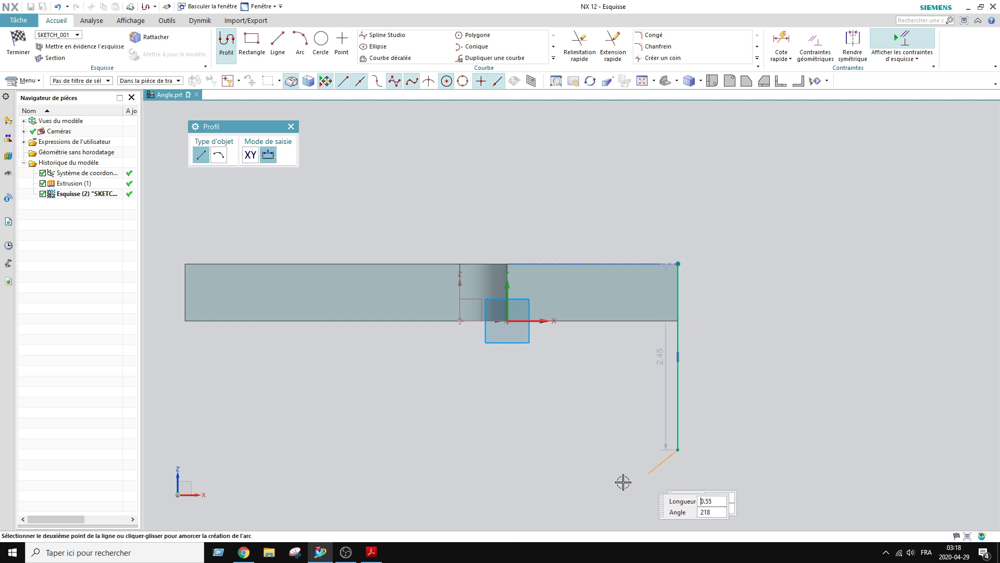
{"action": "left_click", "coordinate": [218, 155]}
{"action": "scroll", "coordinate": [639, 252], "scroll_direction": "down", "scroll_amount": 2}
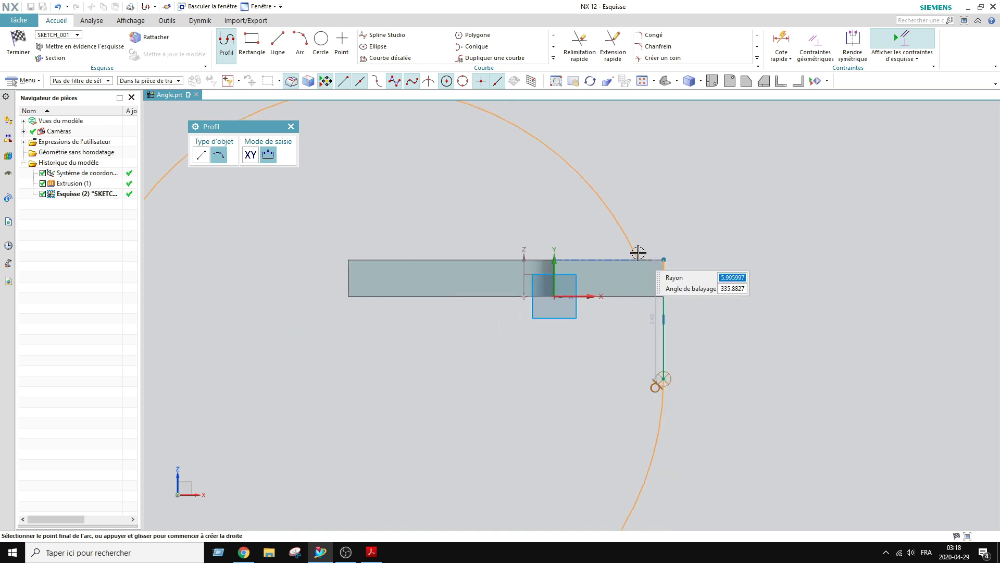
{"action": "left_click", "coordinate": [581, 380]}
{"action": "scroll", "coordinate": [562, 308], "scroll_direction": "up", "scroll_amount": 3}
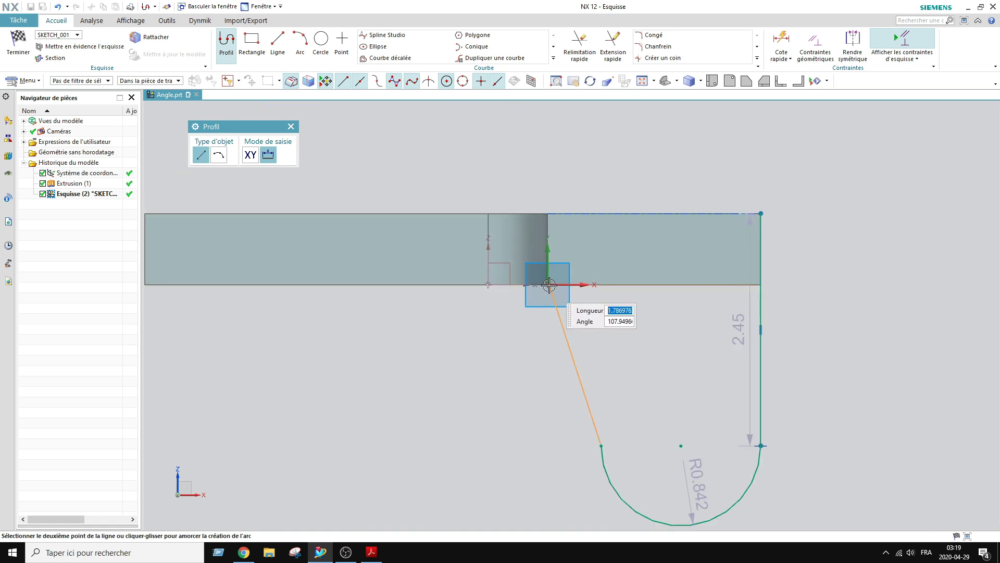
{"action": "left_click", "coordinate": [548, 213]}
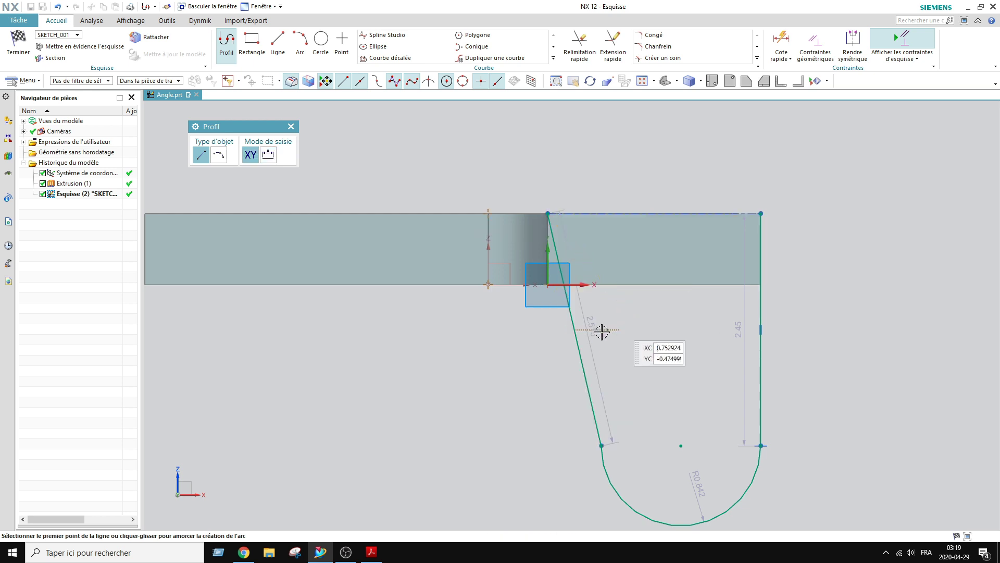
{"action": "key", "text": "Escape"}
Step: Try to constrain the flange profile's slanted line as horizontal and undo that constraint
{"action": "left_click", "coordinate": [578, 355]}
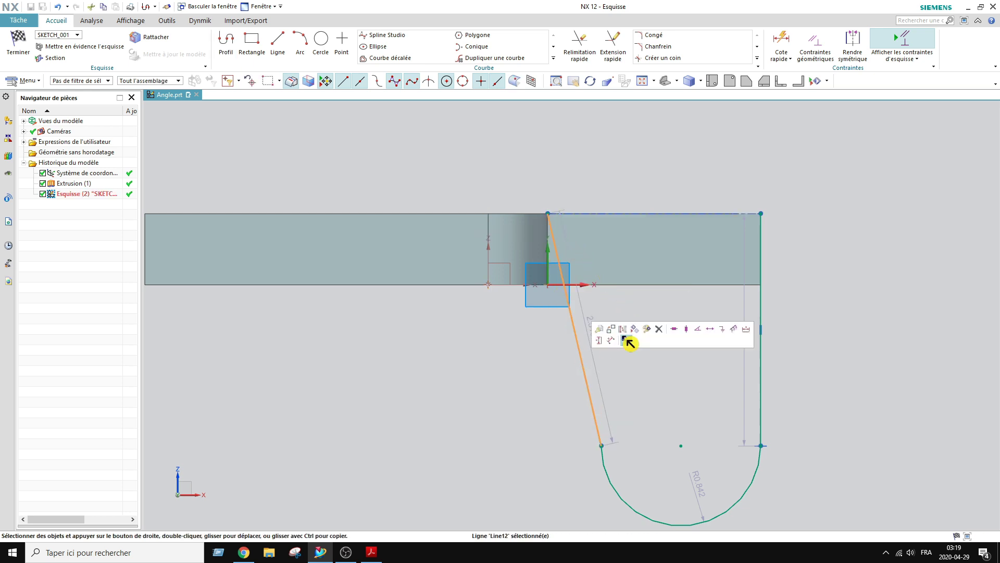
{"action": "left_click", "coordinate": [674, 329]}
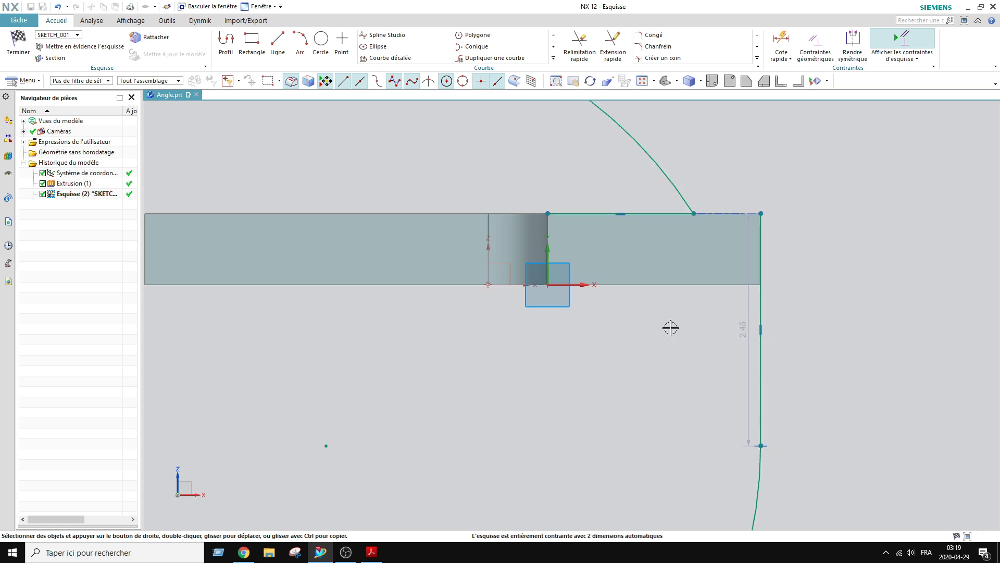
{"action": "left_click", "coordinate": [58, 7]}
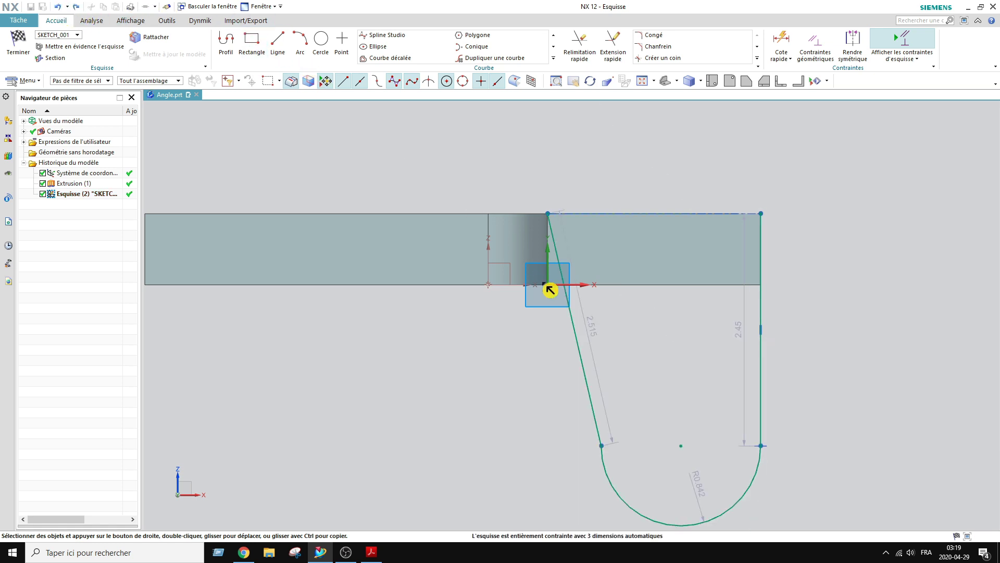
Step: Constrain the flange profile's slanted line as vertical
{"action": "left_click", "coordinate": [576, 339]}
{"action": "left_click", "coordinate": [684, 314]}
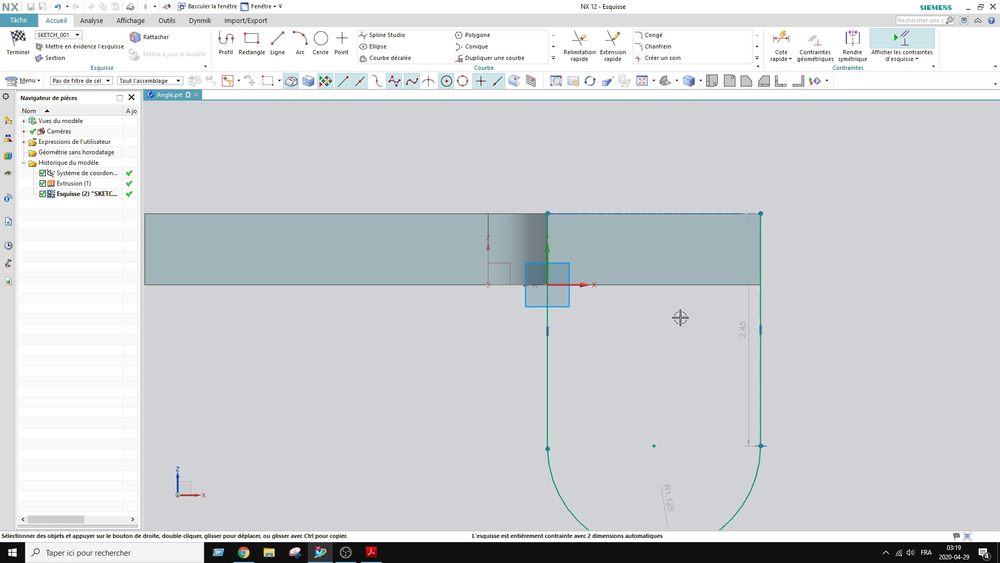
{"action": "key", "text": "XF86AudioLowerVolume"}
{"action": "scroll", "coordinate": [672, 368], "scroll_direction": "down", "scroll_amount": 3}
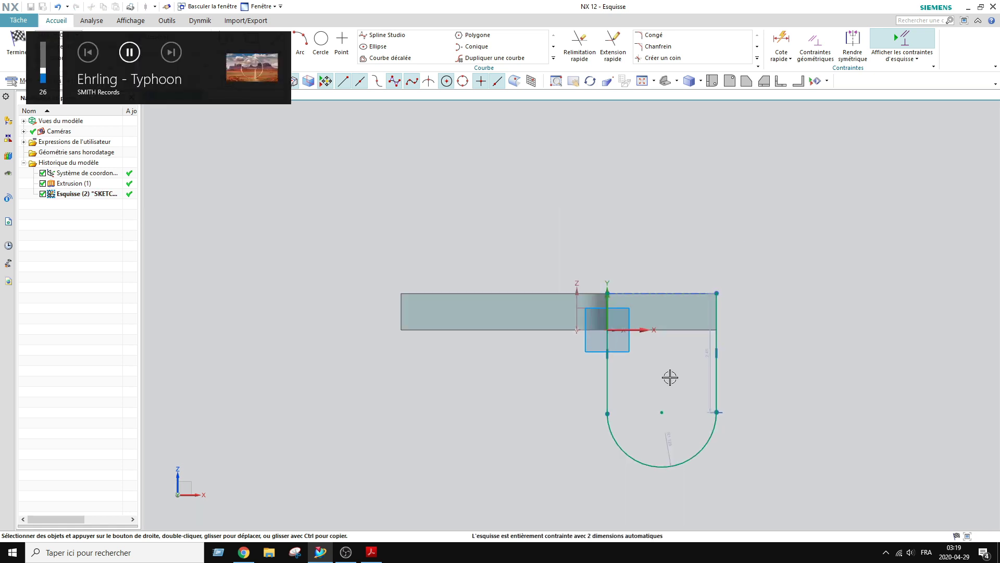
{"action": "scroll", "coordinate": [746, 385], "scroll_direction": "up", "scroll_amount": 2}
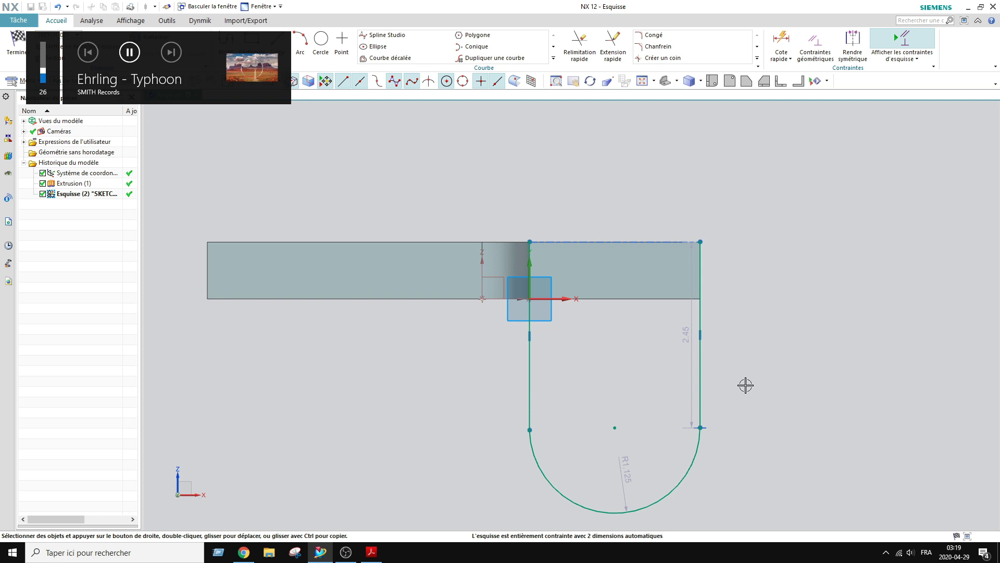
{"action": "key", "text": "XF86AudioRaiseVolume"}
{"action": "key", "text": "XF86AudioRaiseVolume"}
{"action": "key", "text": "XF86AudioRaiseVolume"}
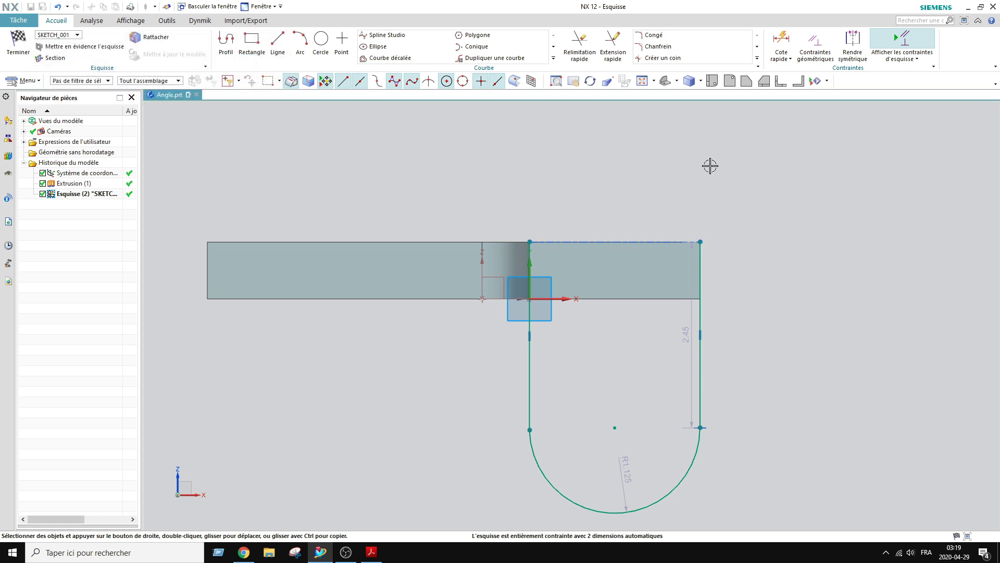
Step: Dimension the vertical distance from the plate's upper edge to the centre of the flange's arc as 1.625 in
{"action": "left_click", "coordinate": [781, 41]}
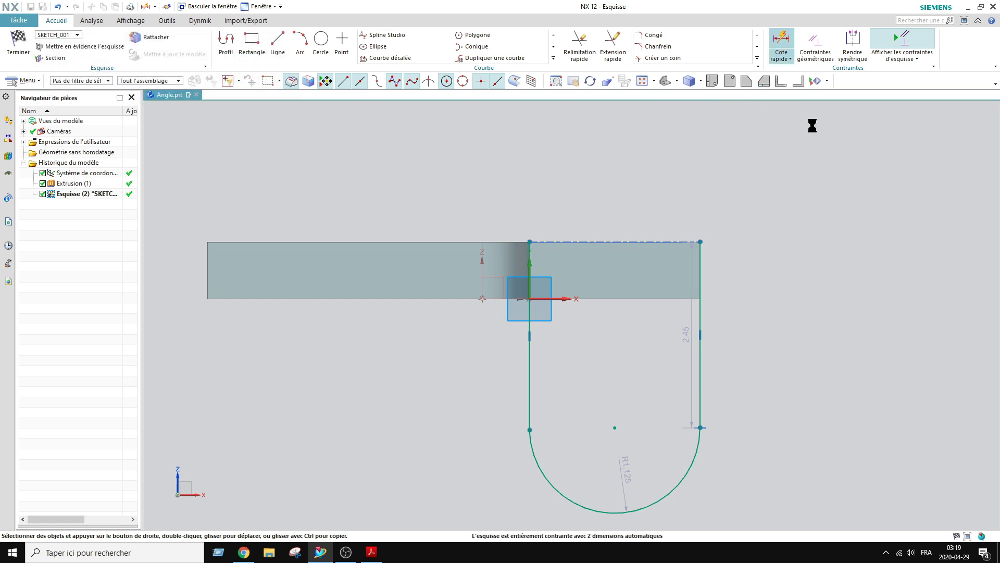
{"action": "left_click", "coordinate": [676, 242]}
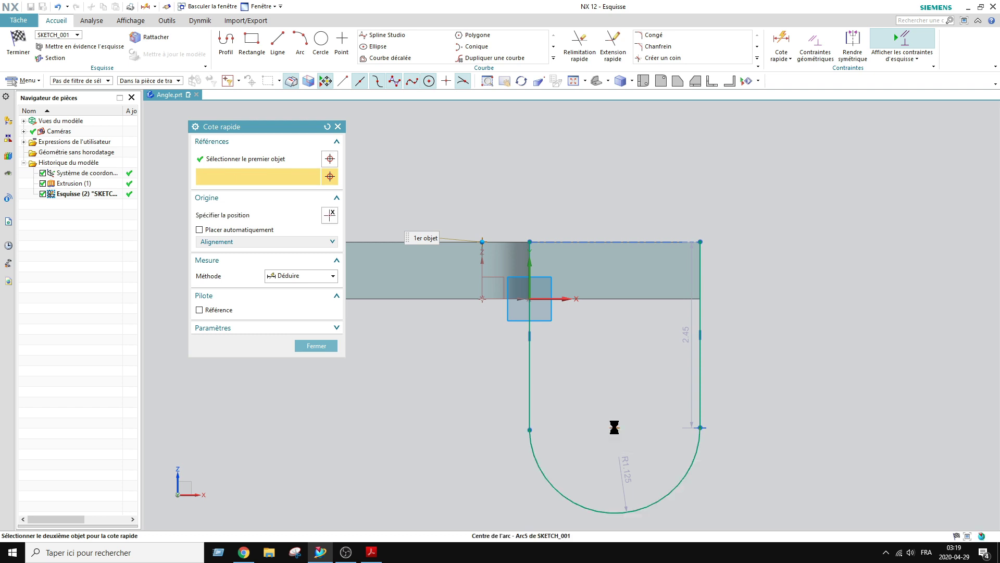
{"action": "left_click", "coordinate": [694, 415]}
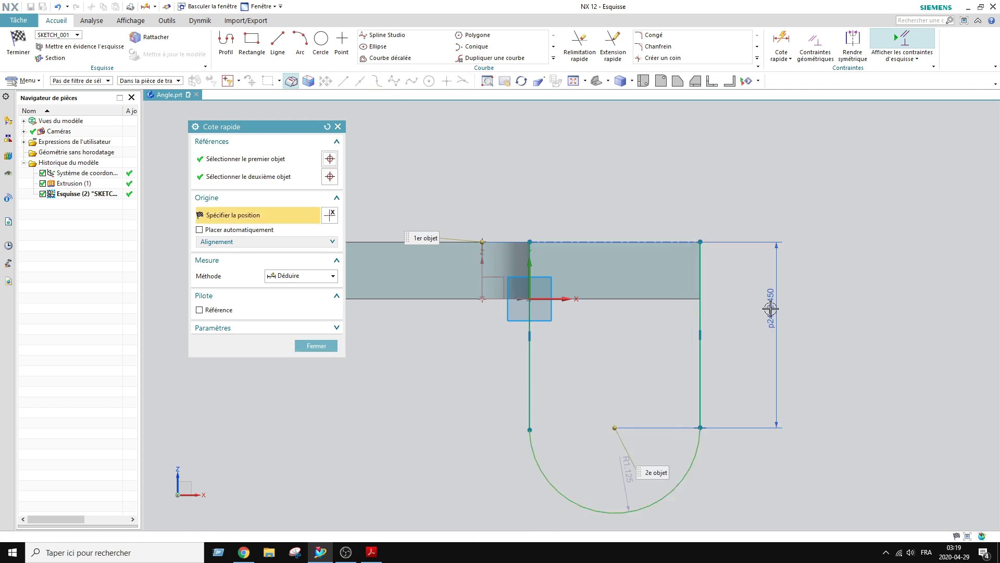
{"action": "left_click", "coordinate": [771, 310]}
{"action": "type", "text": "1.625"}
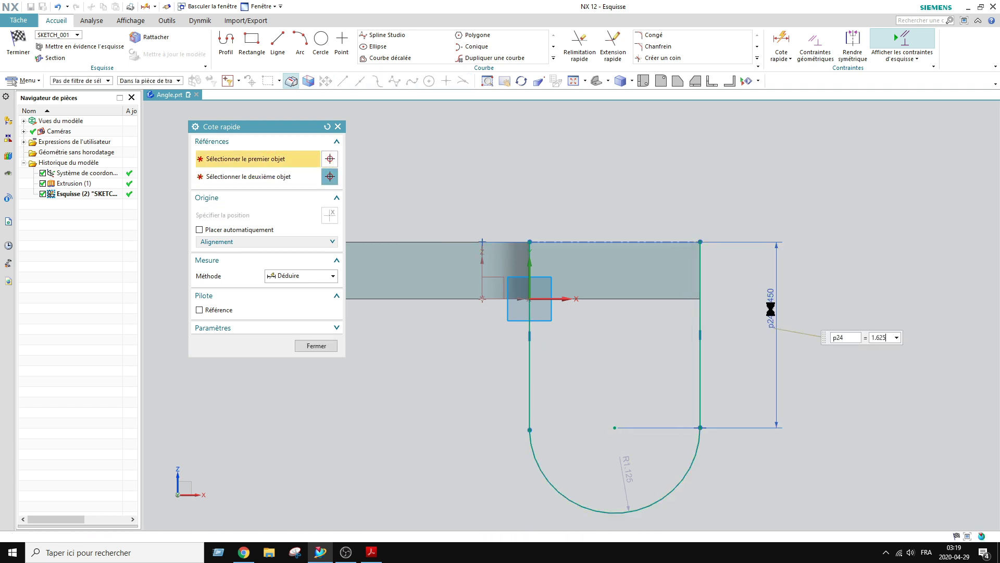
{"action": "key", "text": "Return"}
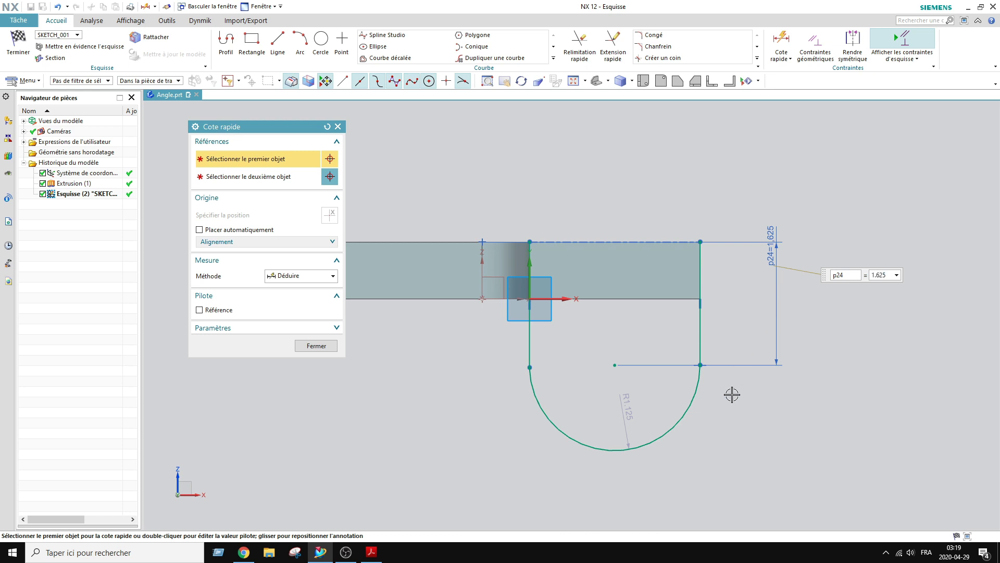
Step: Place the radius dimension of the flange's bottom arc outside the profile
{"action": "left_click", "coordinate": [689, 411]}
{"action": "left_click", "coordinate": [737, 474]}
{"action": "key", "text": "Escape"}
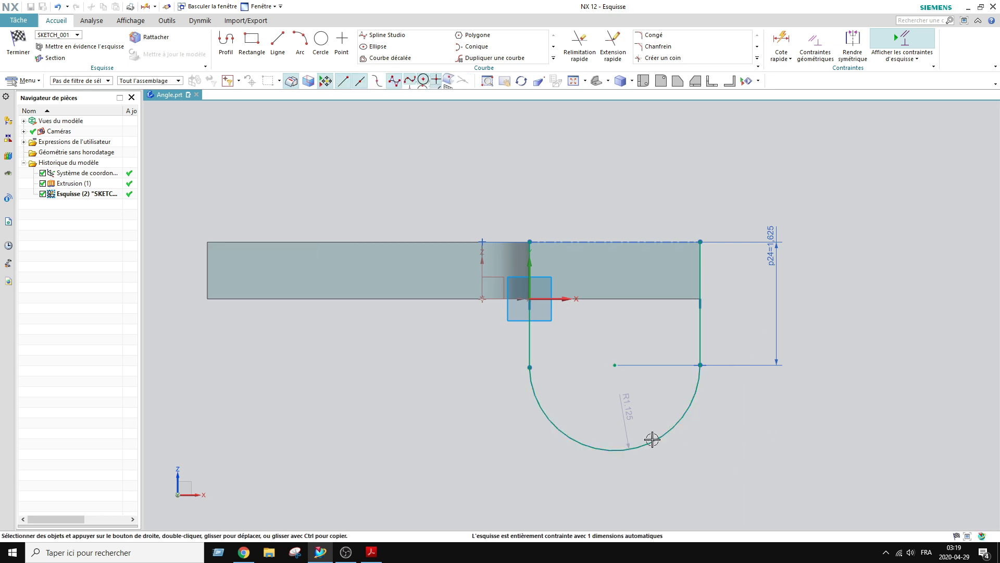
{"action": "double_click", "coordinate": [743, 447]}
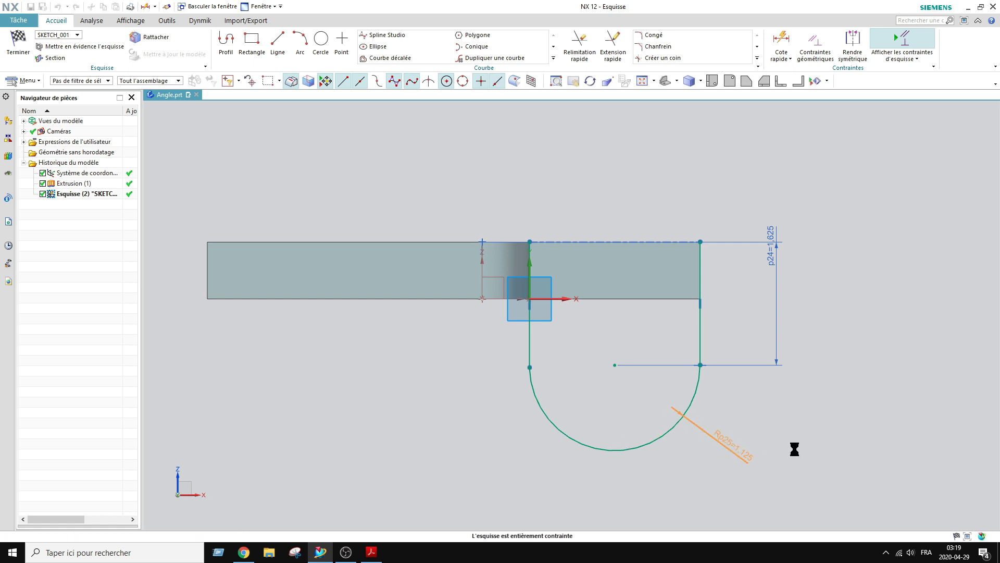
{"action": "key", "text": "Escape"}
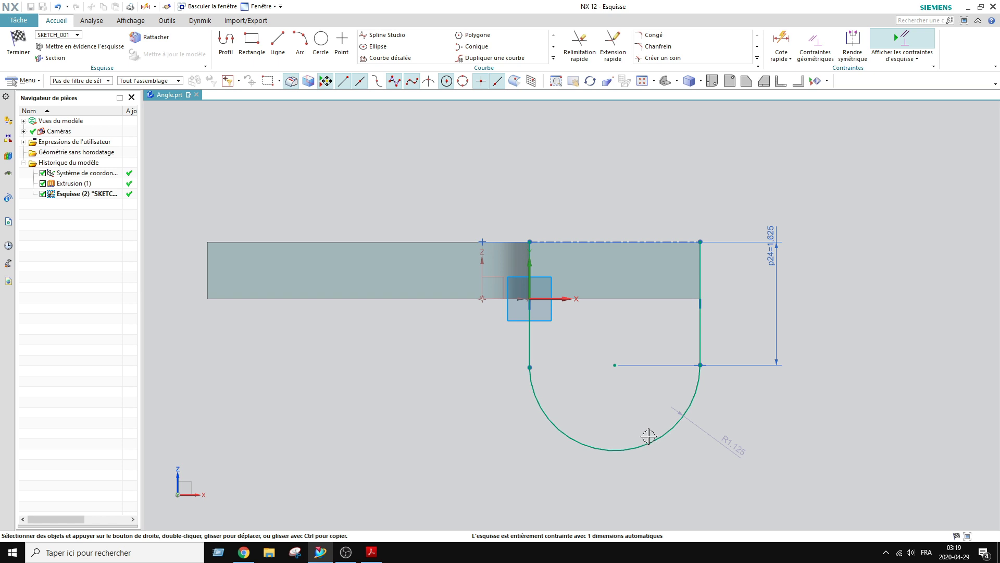
Step: Draw a 0.75 in diameter circle centred on the flange's arc and move its diameter dimension outside the profile
{"action": "left_click", "coordinate": [321, 40]}
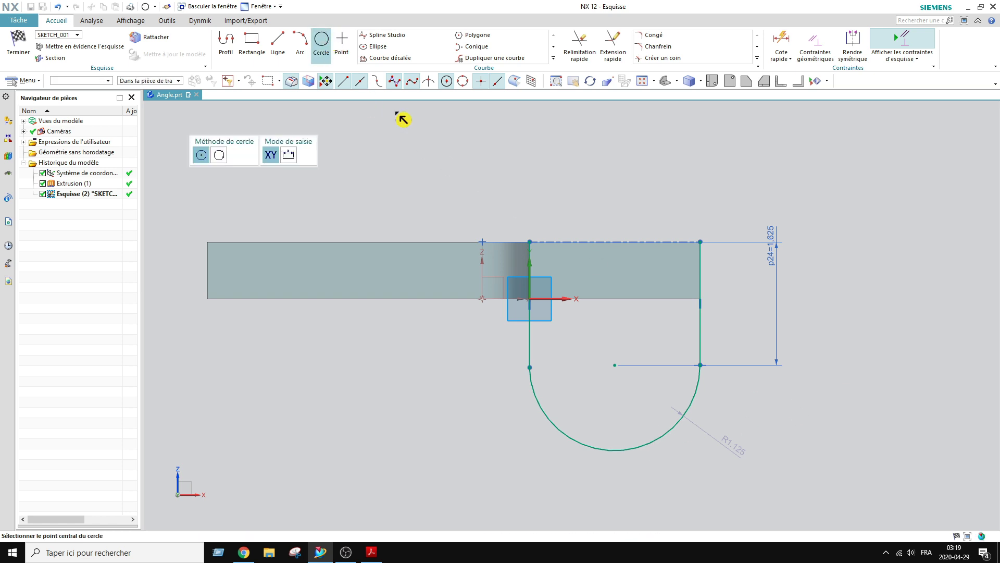
{"action": "left_click", "coordinate": [614, 364]}
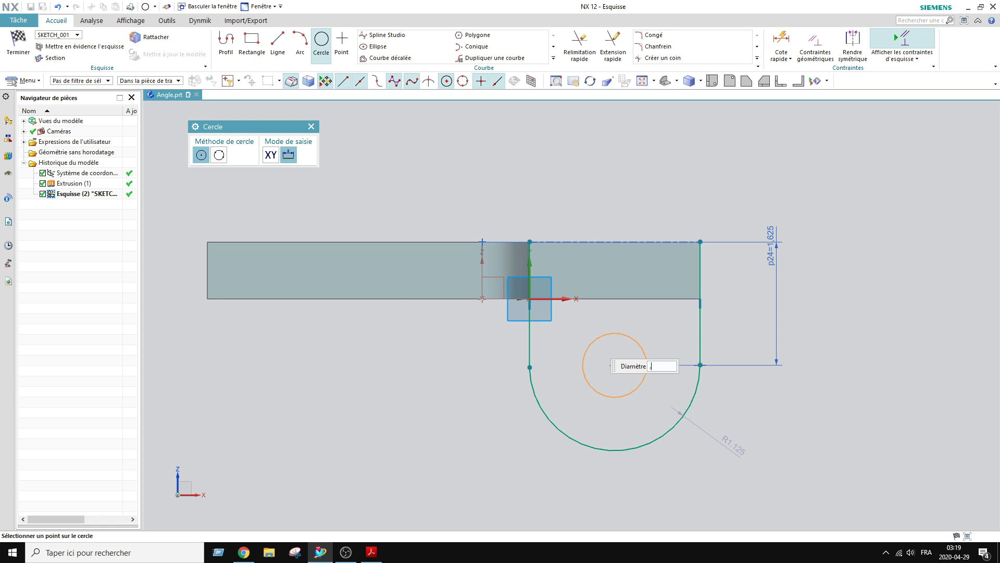
{"action": "type", "text": ".75"}
{"action": "key", "text": "Return"}
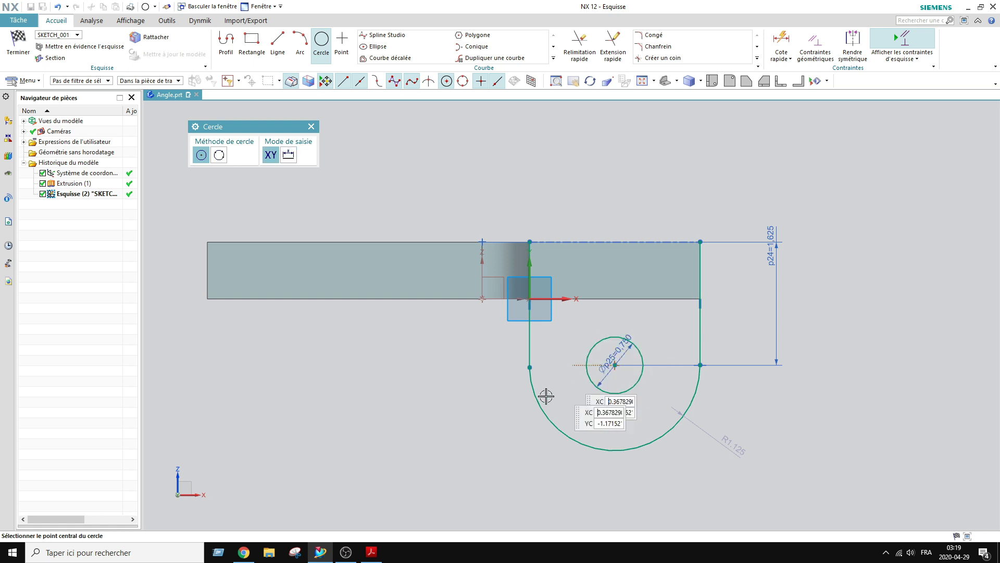
{"action": "left_click", "coordinate": [375, 553]}
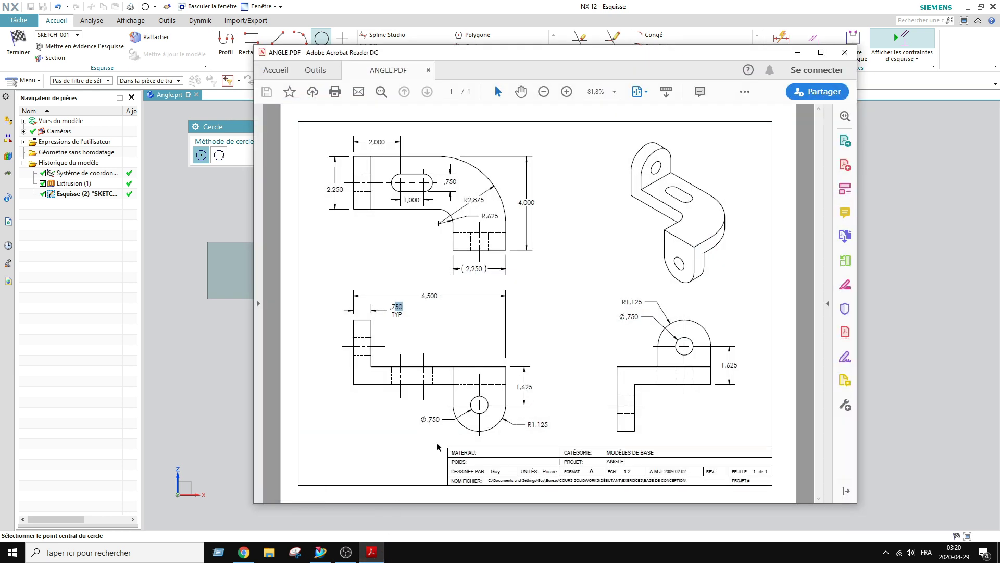
{"action": "left_click", "coordinate": [371, 552]}
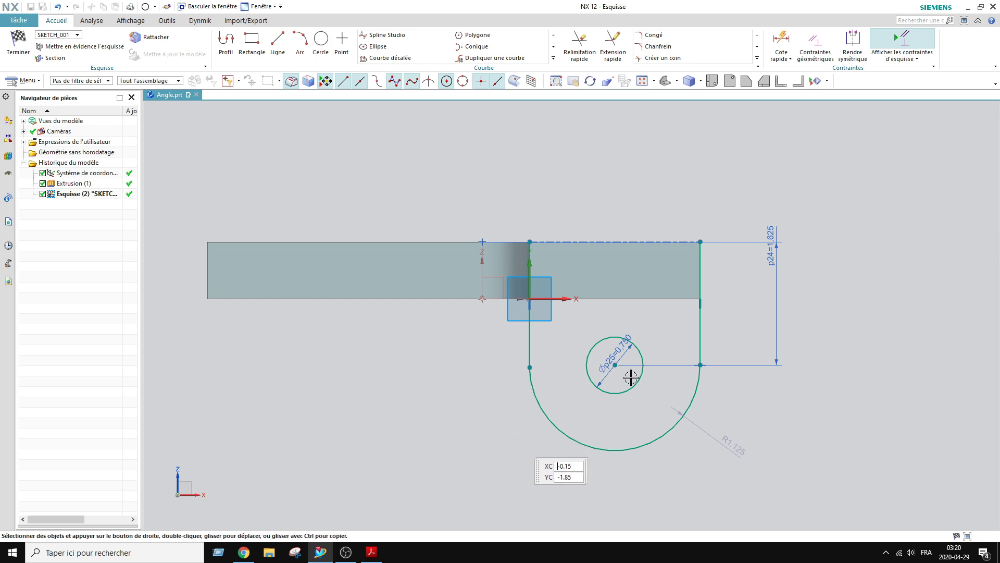
{"action": "left_click_drag", "start_coordinate": [617, 353], "coordinate": [495, 411]}
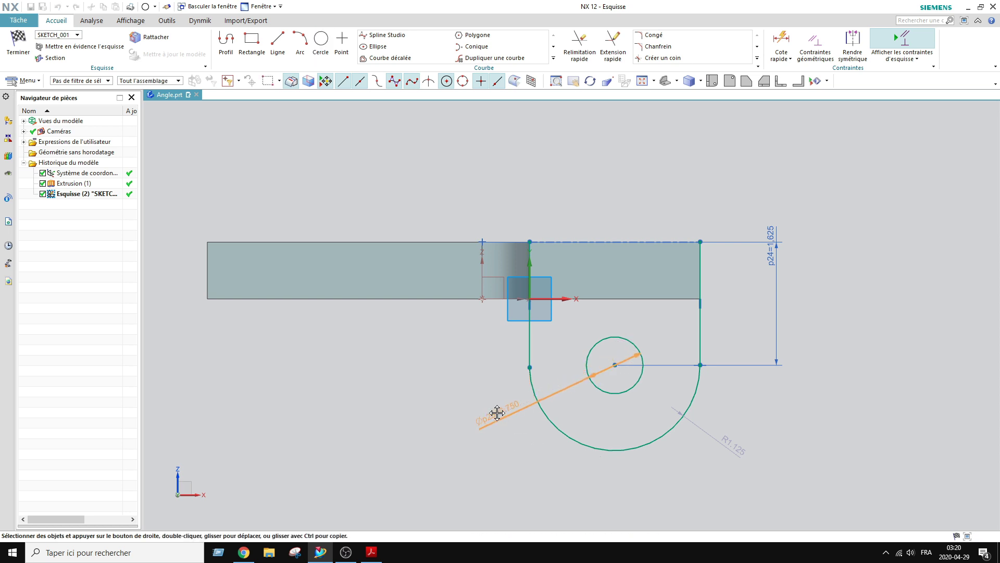
Step: Finish the sketch and try to extrude the flange's open outline together with the hole circle by 0.75 in
{"action": "scroll", "coordinate": [401, 384], "scroll_direction": "down", "scroll_amount": 2}
{"action": "mouse_move", "coordinate": [401, 385]}
{"action": "middle_mouse_down"}
{"action": "mouse_move", "coordinate": [499, 344]}
{"action": "mouse_move", "coordinate": [526, 347]}
{"action": "middle_mouse_up"}
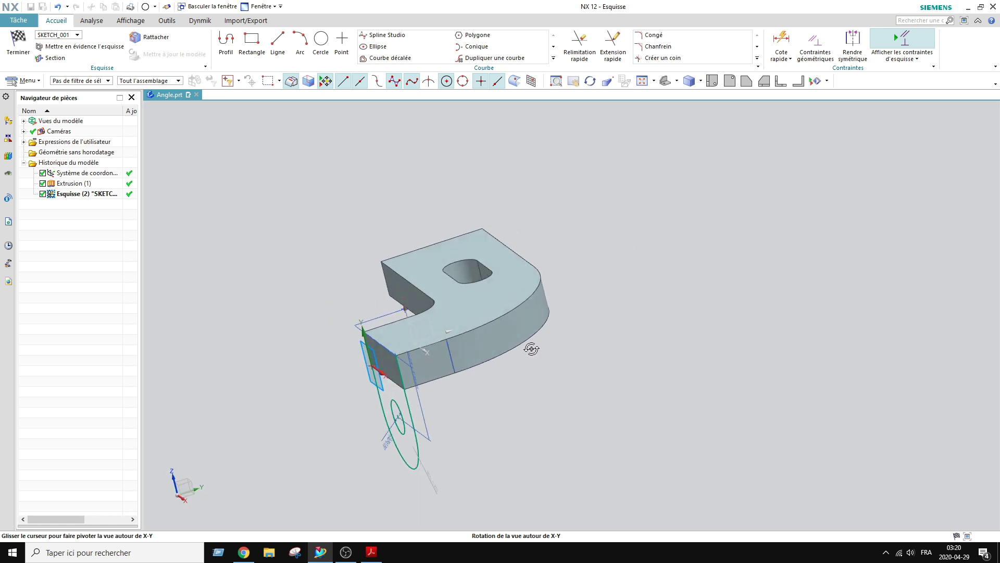
{"action": "left_click", "coordinate": [19, 46]}
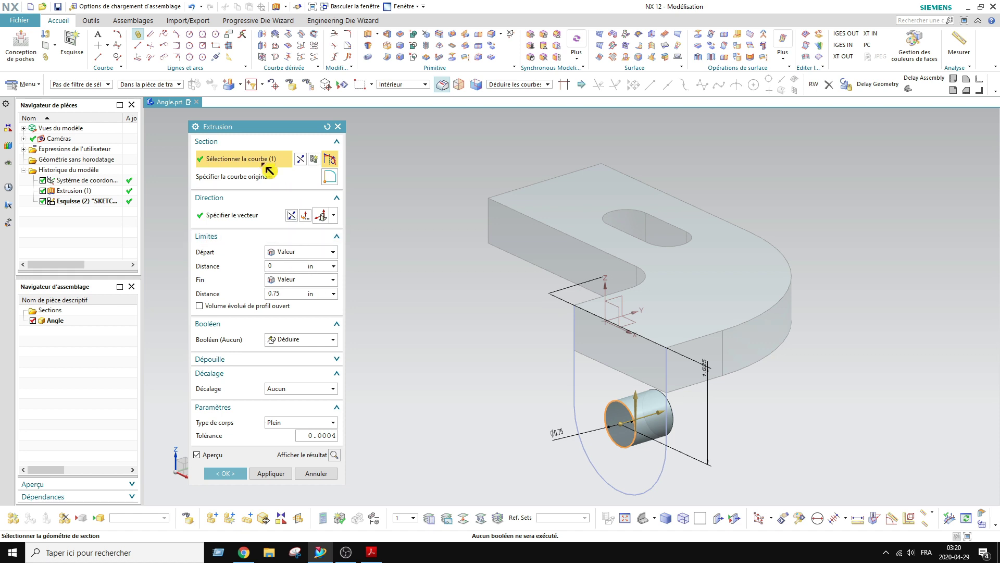
{"action": "left_click", "coordinate": [573, 377]}
{"action": "mouse_move", "coordinate": [513, 377]}
{"action": "middle_mouse_down"}
{"action": "mouse_move", "coordinate": [492, 371]}
{"action": "mouse_move", "coordinate": [514, 379]}
{"action": "mouse_move", "coordinate": [523, 367]}
{"action": "mouse_move", "coordinate": [514, 379]}
{"action": "middle_mouse_up"}
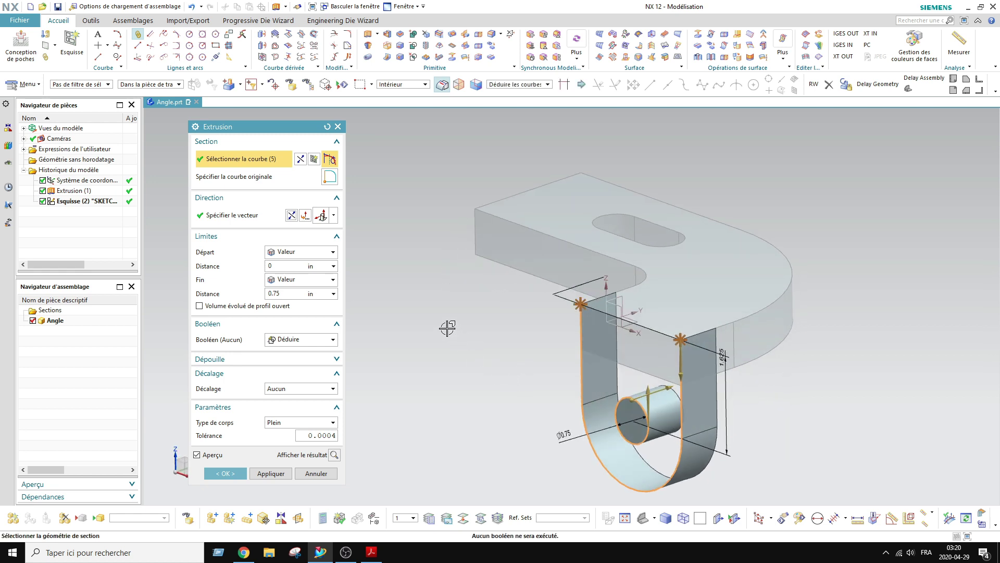
Step: Cancel the extrusion while saving its sketch, and reopen the flange sketch for editing
{"action": "left_click", "coordinate": [316, 474]}
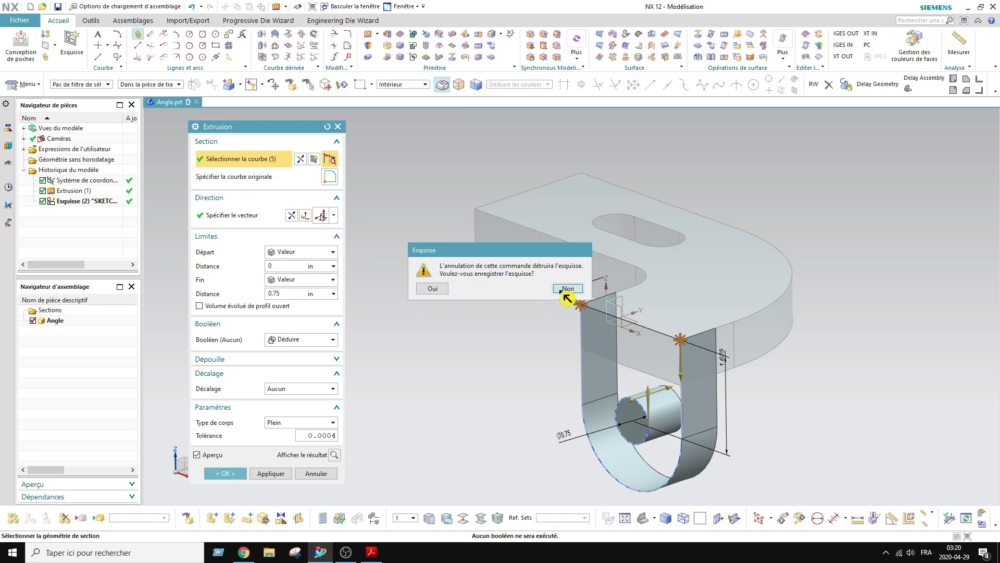
{"action": "left_click", "coordinate": [440, 290]}
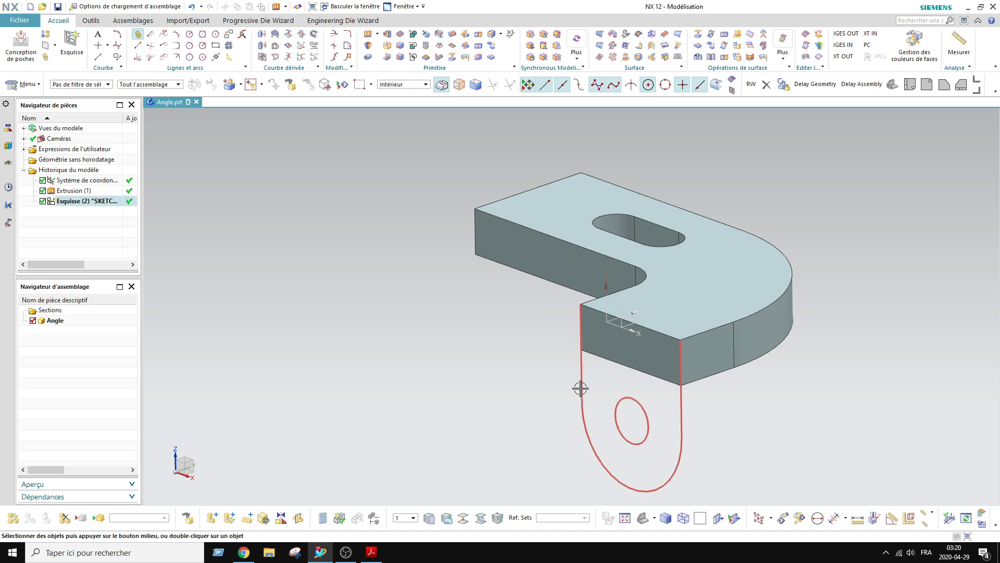
{"action": "left_click", "coordinate": [99, 215]}
{"action": "left_click", "coordinate": [90, 201]}
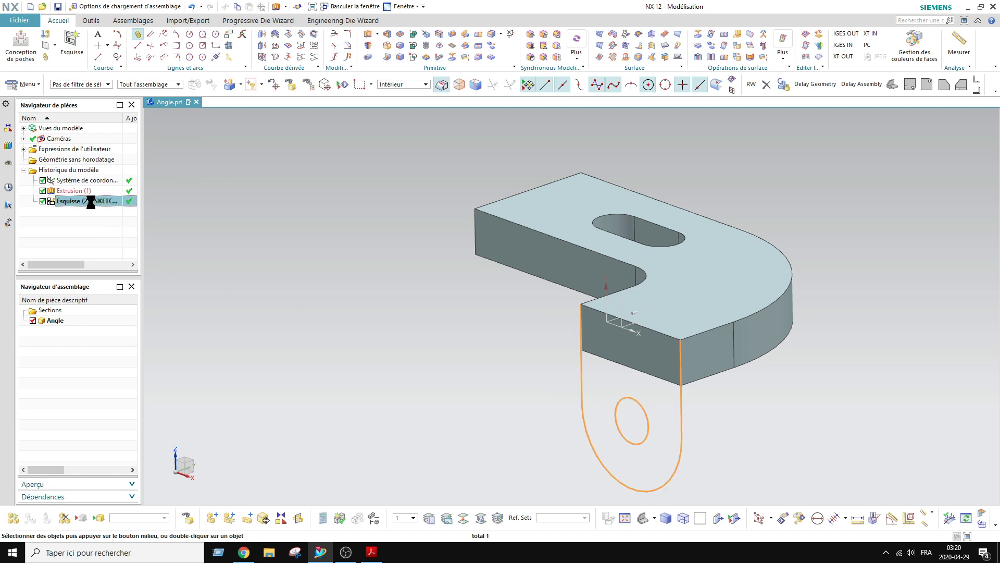
{"action": "right_click", "coordinate": [90, 201]}
{"action": "left_click", "coordinate": [123, 242]}
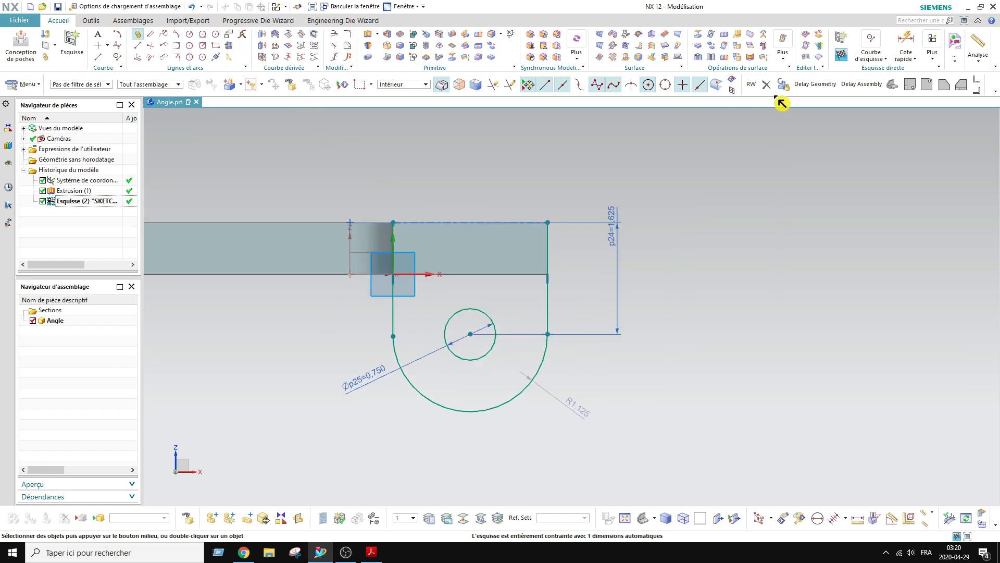
{"action": "left_click", "coordinate": [882, 58]}
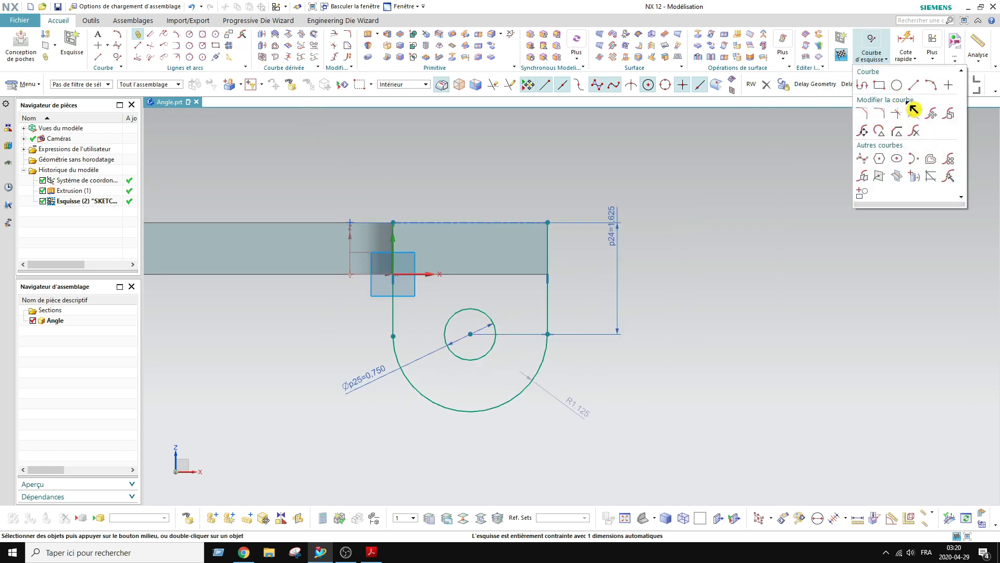
{"action": "left_click", "coordinate": [914, 85]}
{"action": "scroll", "coordinate": [545, 223], "scroll_direction": "up", "scroll_amount": 2}
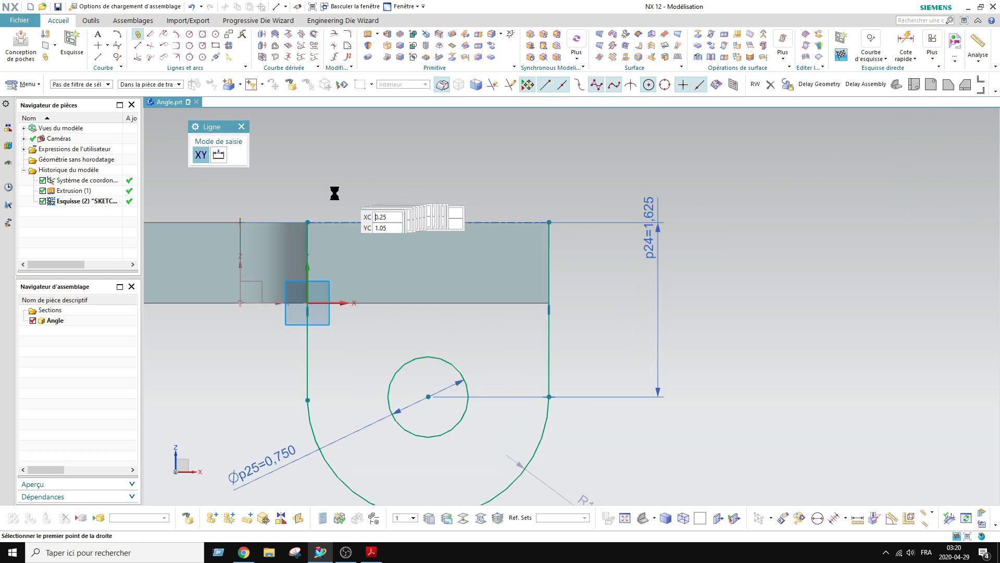
{"action": "key", "text": "Escape"}
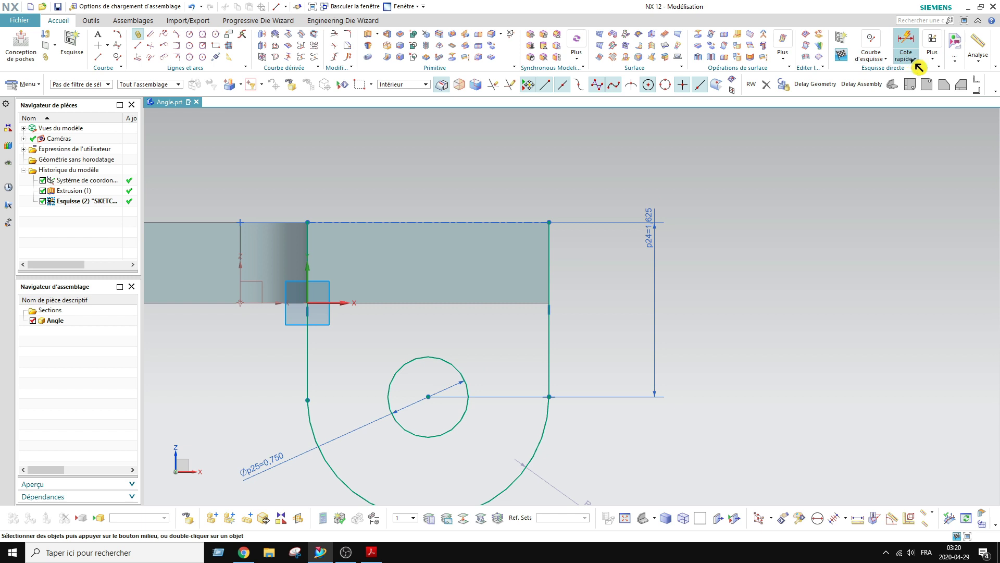
{"action": "left_click", "coordinate": [935, 62]}
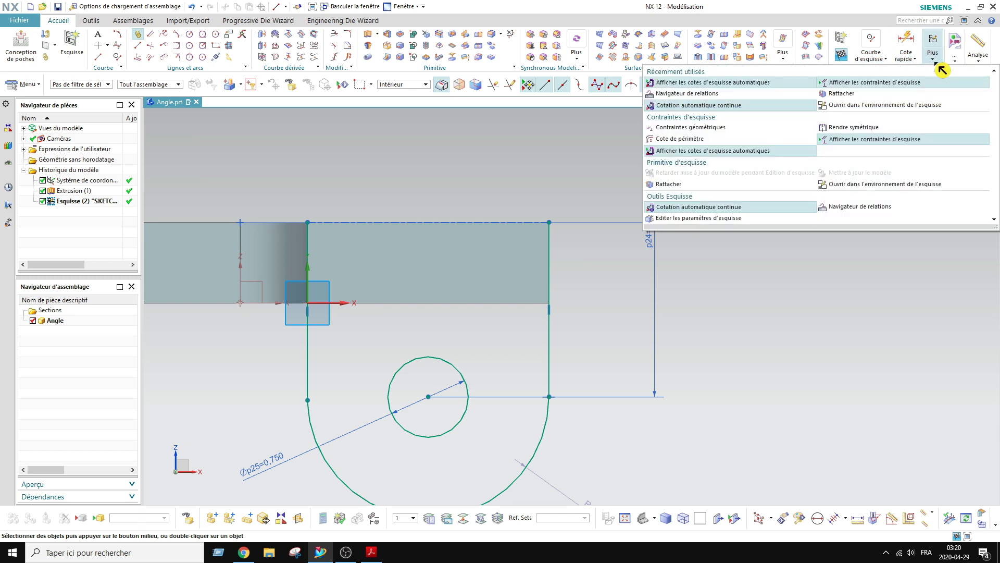
{"action": "left_click", "coordinate": [935, 60]}
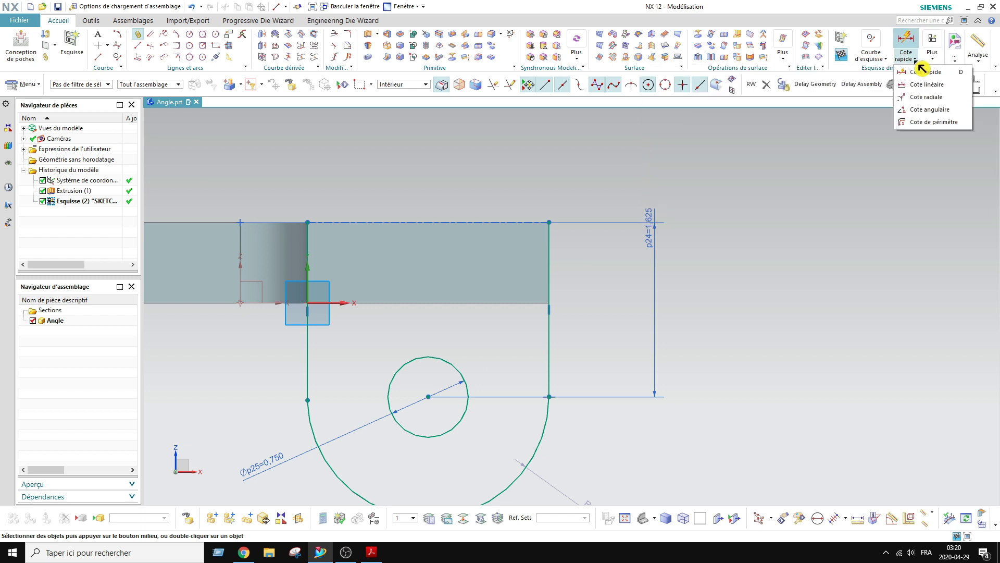
Step: Close the flange profile by associatively projecting the upper edge of the plate's end face into the sketch with Project Curve
{"action": "left_click", "coordinate": [888, 61]}
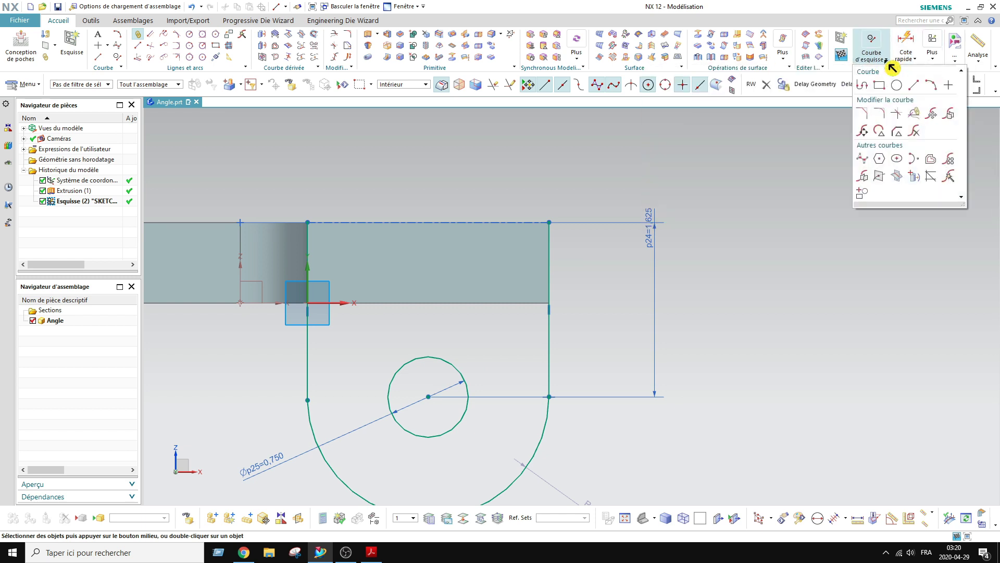
{"action": "left_click", "coordinate": [920, 184]}
{"action": "scroll", "coordinate": [759, 215], "scroll_direction": "down", "scroll_amount": 3}
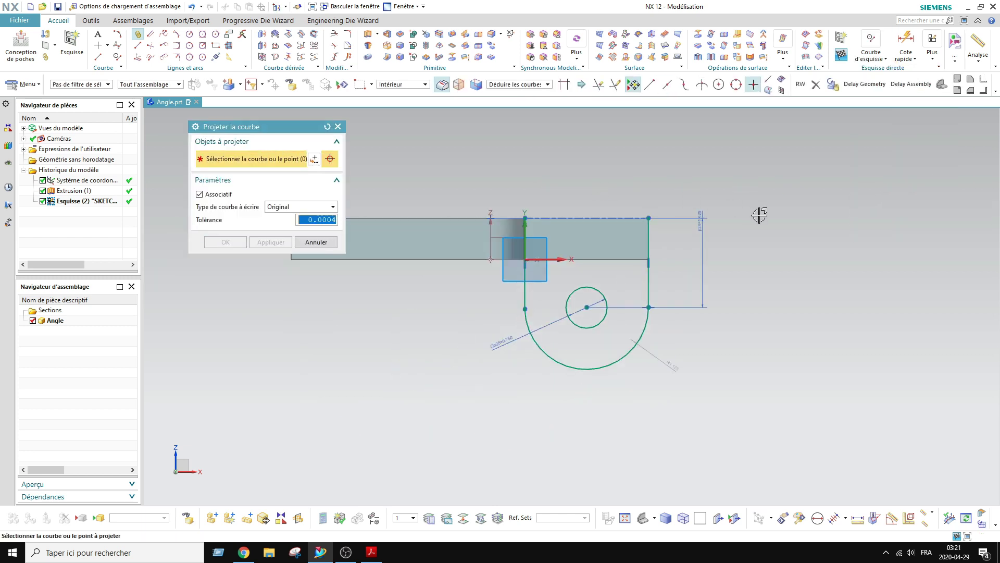
{"action": "middle_click_drag", "start_coordinate": [567, 204], "coordinate": [533, 235]}
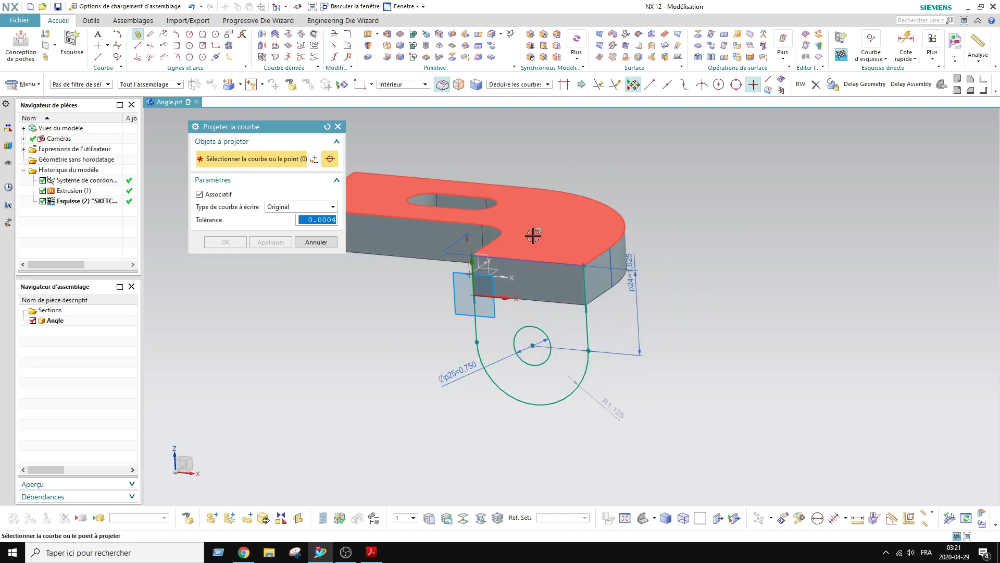
{"action": "left_click", "coordinate": [521, 260]}
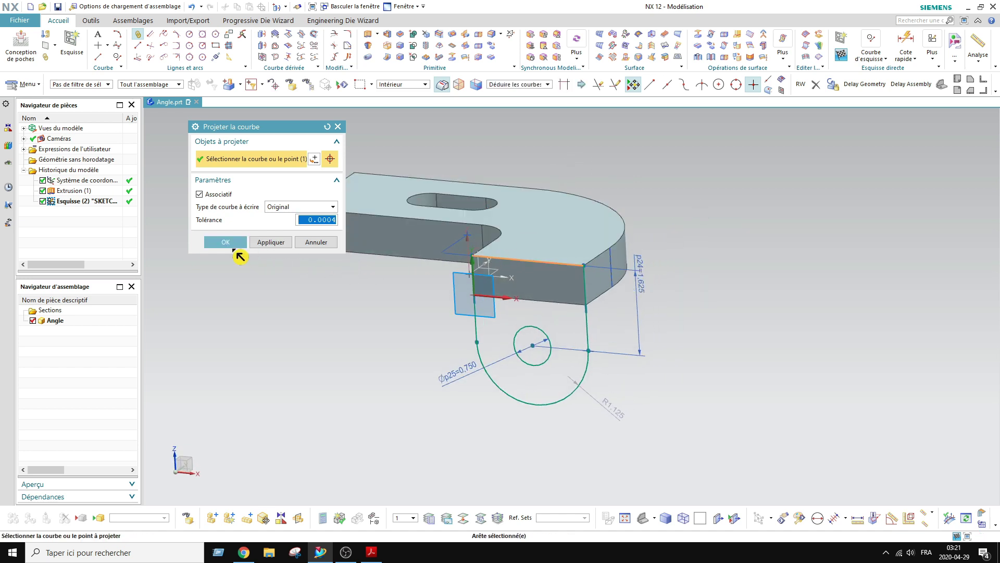
{"action": "left_click", "coordinate": [229, 244]}
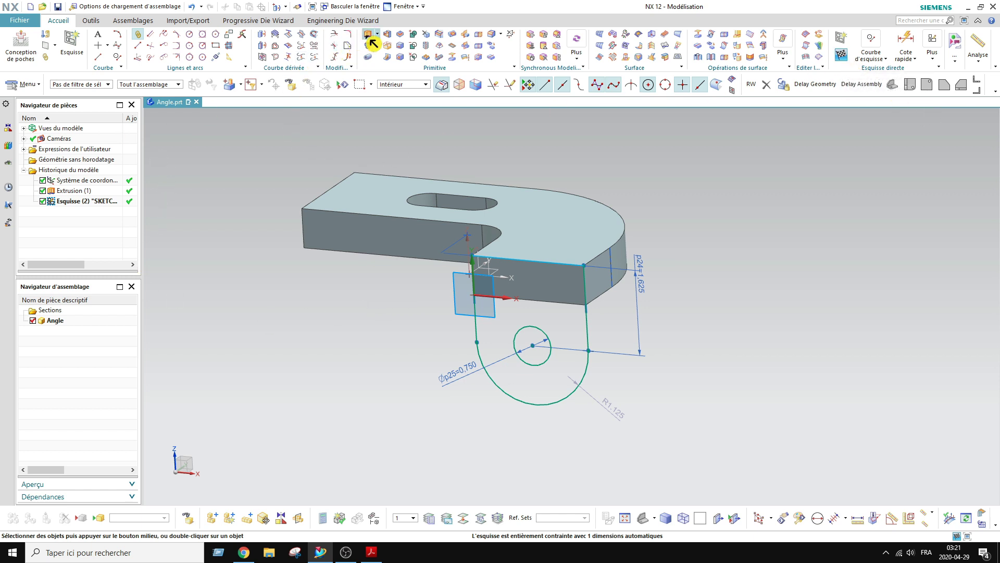
Step: Extrude the closed flange profile with its hole by 0.75 in, reversed to run beneath the plate, and unite it with the plate body
{"action": "mouse_move", "coordinate": [521, 364]}
{"action": "middle_mouse_down"}
{"action": "mouse_move", "coordinate": [513, 369]}
{"action": "mouse_move", "coordinate": [529, 359]}
{"action": "mouse_move", "coordinate": [536, 370]}
{"action": "mouse_move", "coordinate": [391, 365]}
{"action": "middle_mouse_up"}
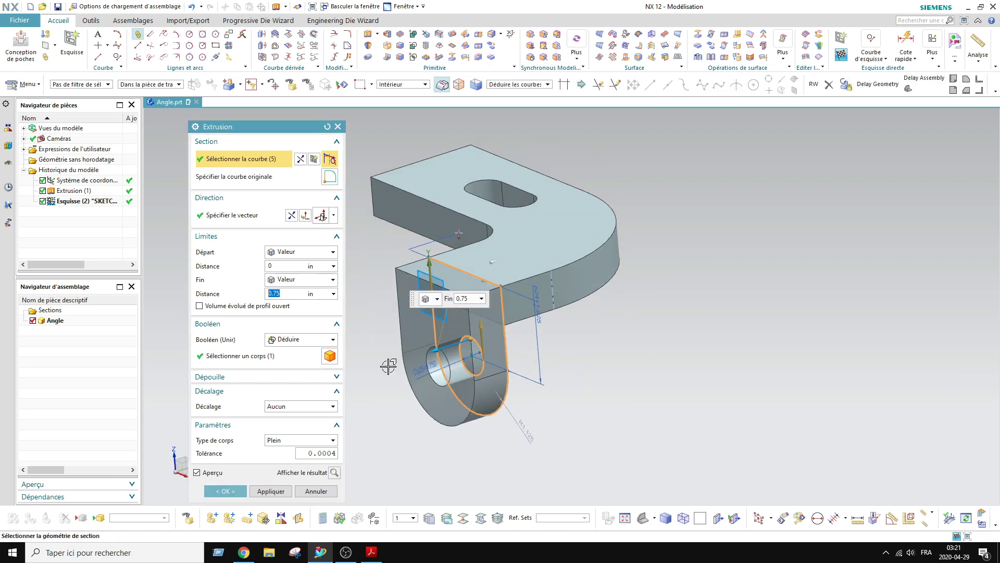
{"action": "left_click", "coordinate": [294, 216]}
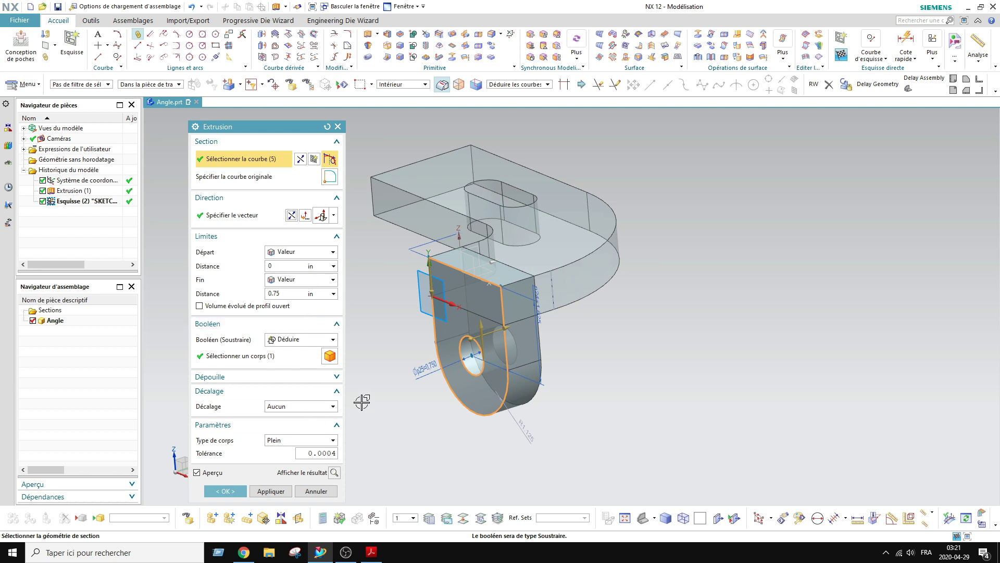
{"action": "left_click", "coordinate": [295, 341]}
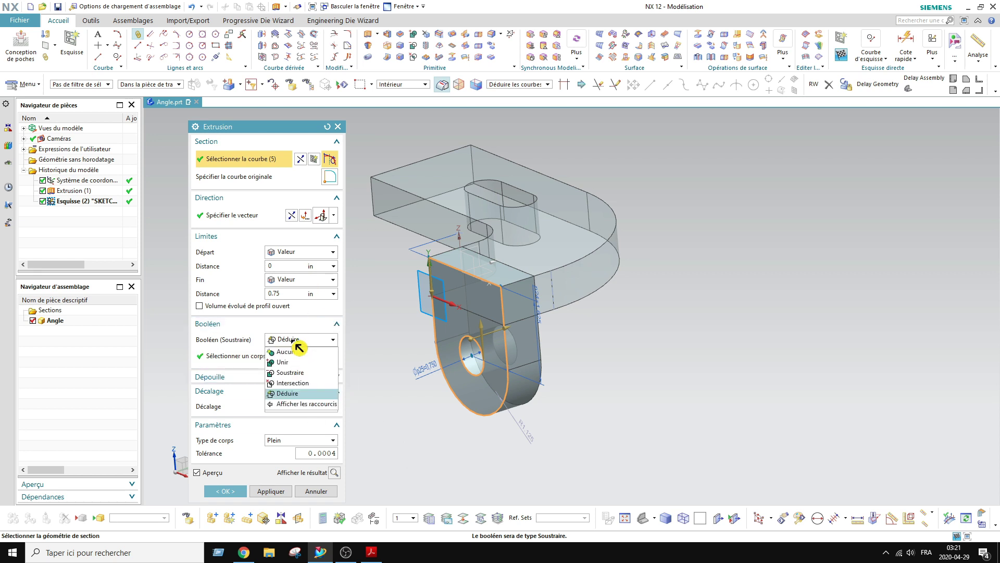
{"action": "left_click", "coordinate": [286, 352]}
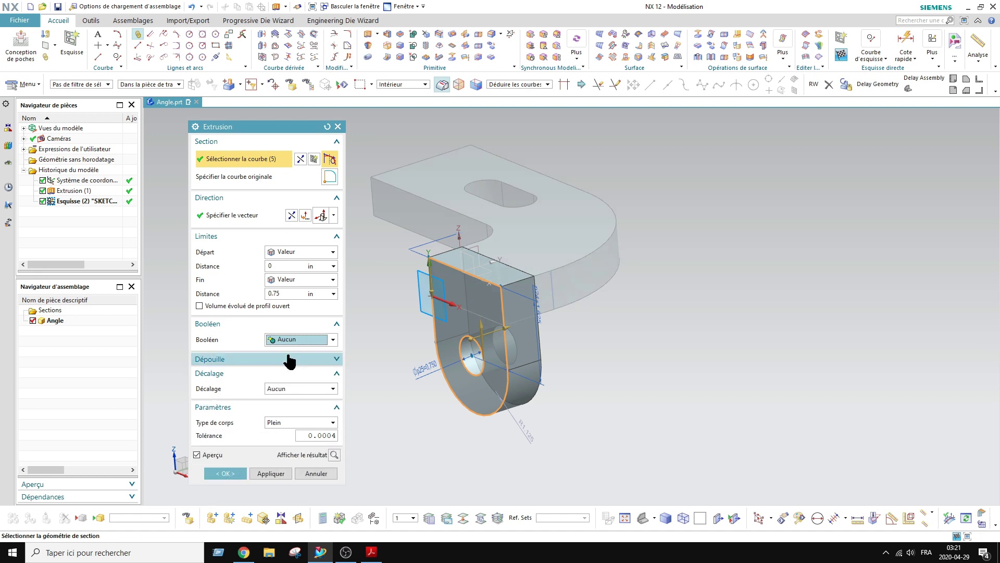
{"action": "left_click", "coordinate": [292, 339]}
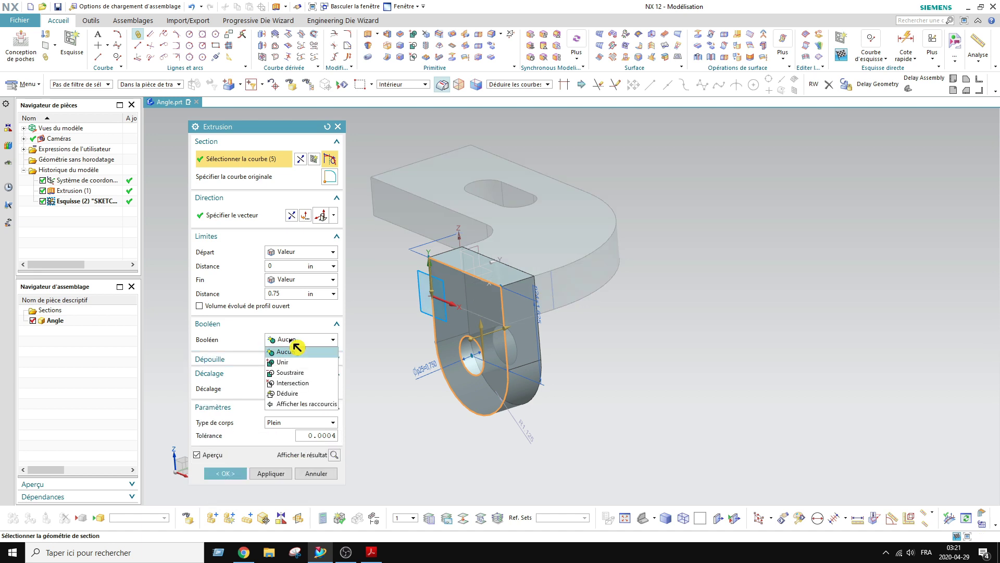
{"action": "left_click", "coordinate": [291, 362]}
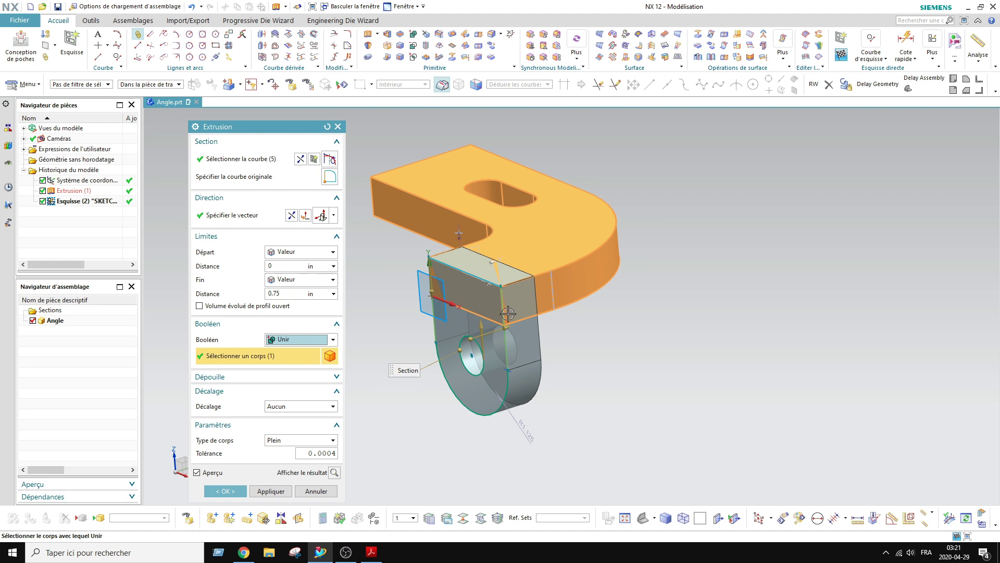
{"action": "left_click", "coordinate": [313, 340]}
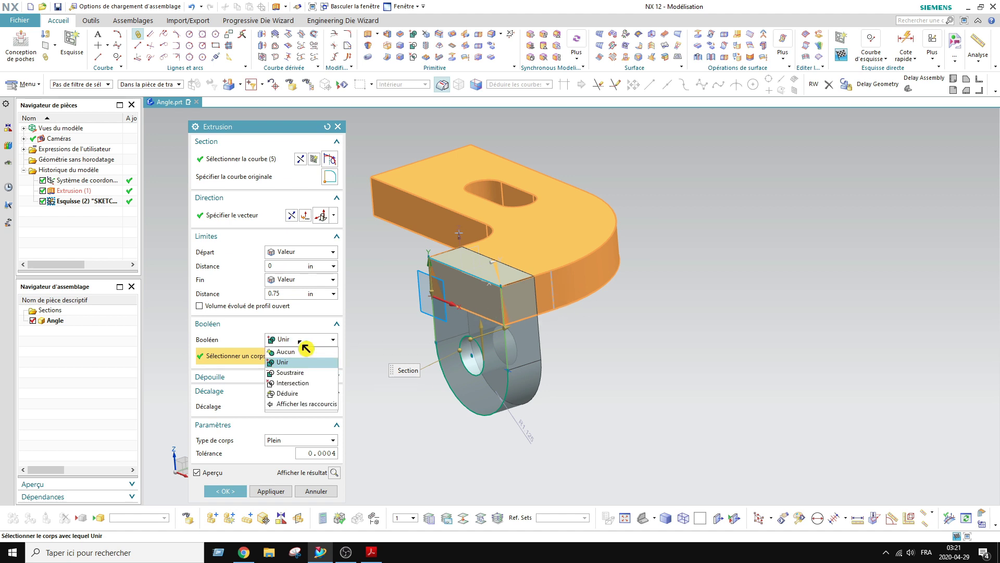
{"action": "left_click", "coordinate": [454, 284]}
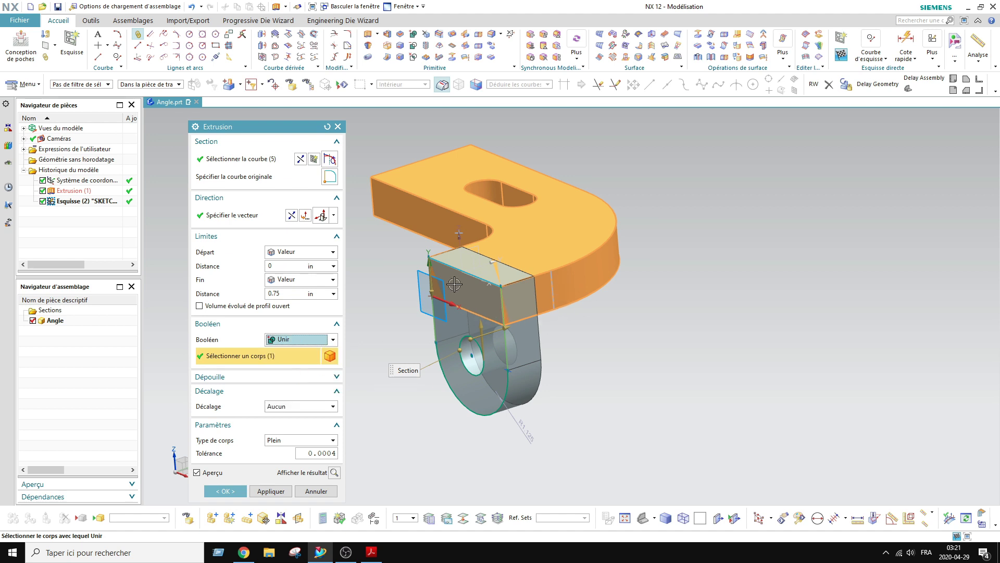
{"action": "left_click", "coordinate": [268, 492]}
{"action": "left_click", "coordinate": [317, 491]}
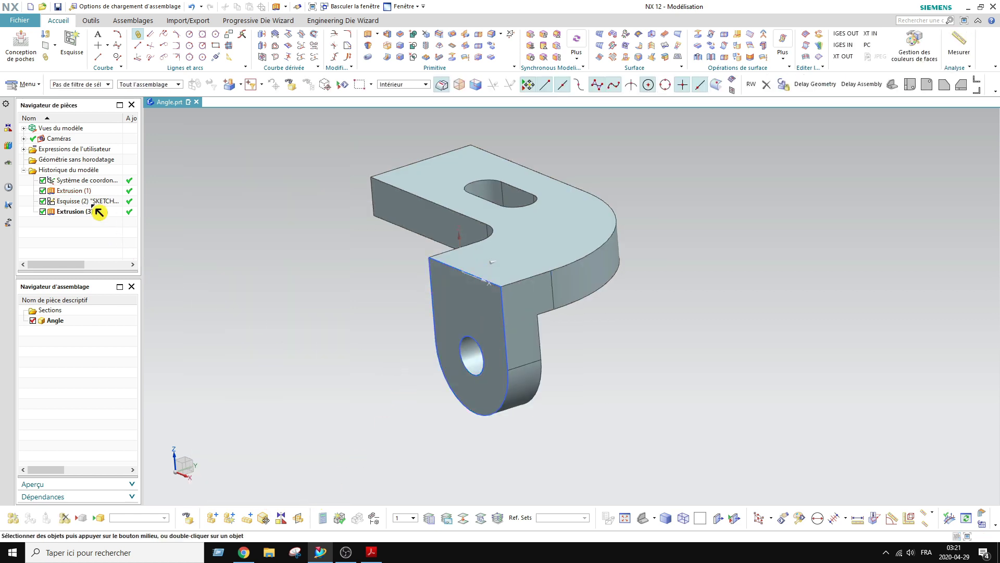
Step: Hide the downward flange's sketch in the model history
{"action": "right_click", "coordinate": [95, 204]}
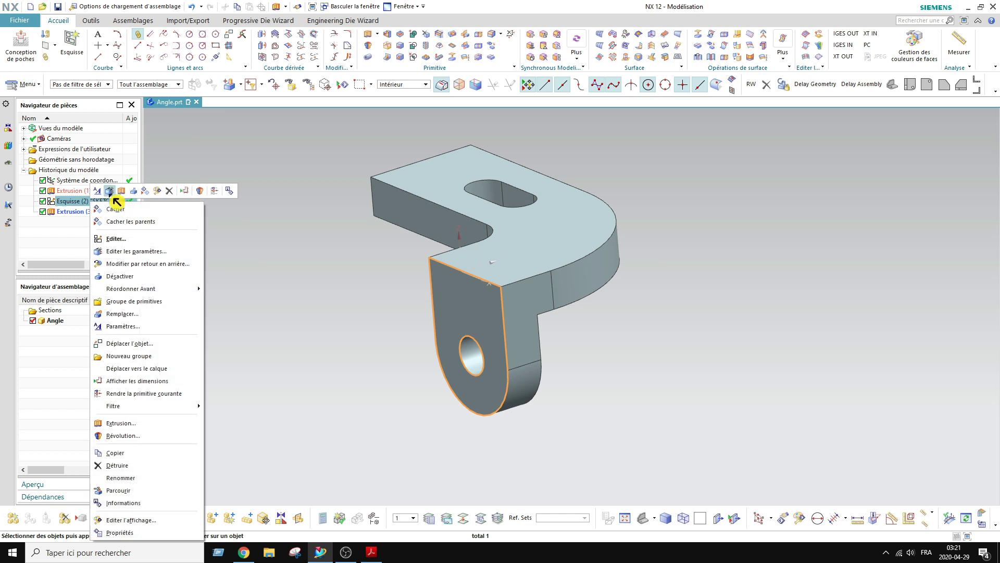
{"action": "left_click", "coordinate": [145, 191]}
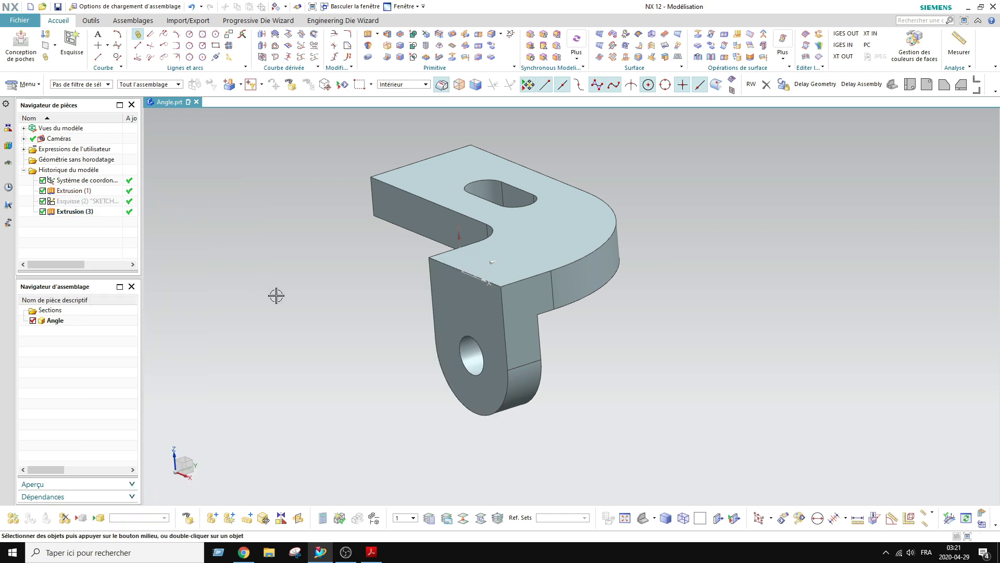
{"action": "middle_click_drag", "start_coordinate": [282, 295], "coordinate": [653, 179]}
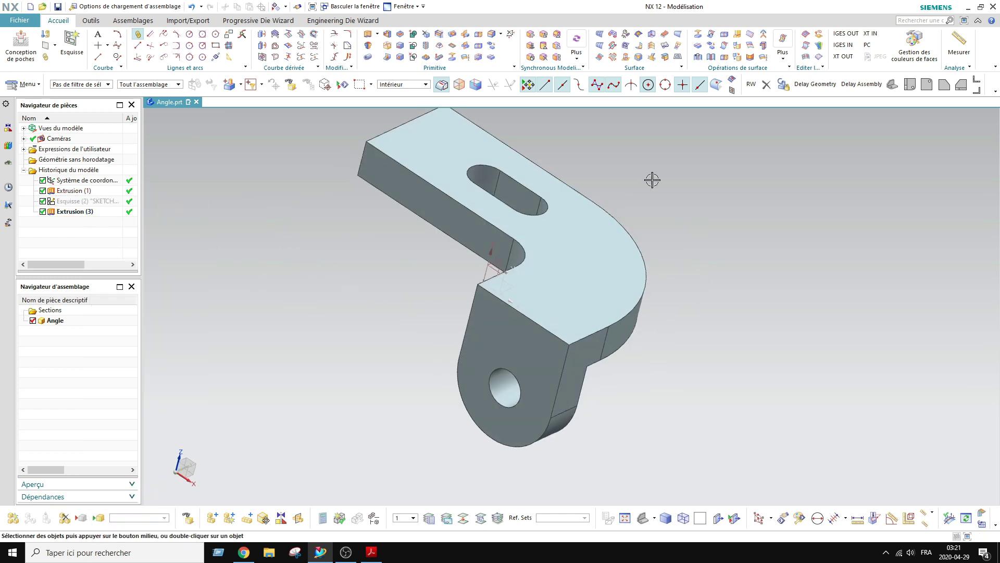
{"action": "key", "text": "Home"}
{"action": "scroll", "coordinate": [403, 292], "scroll_direction": "down", "scroll_amount": 4}
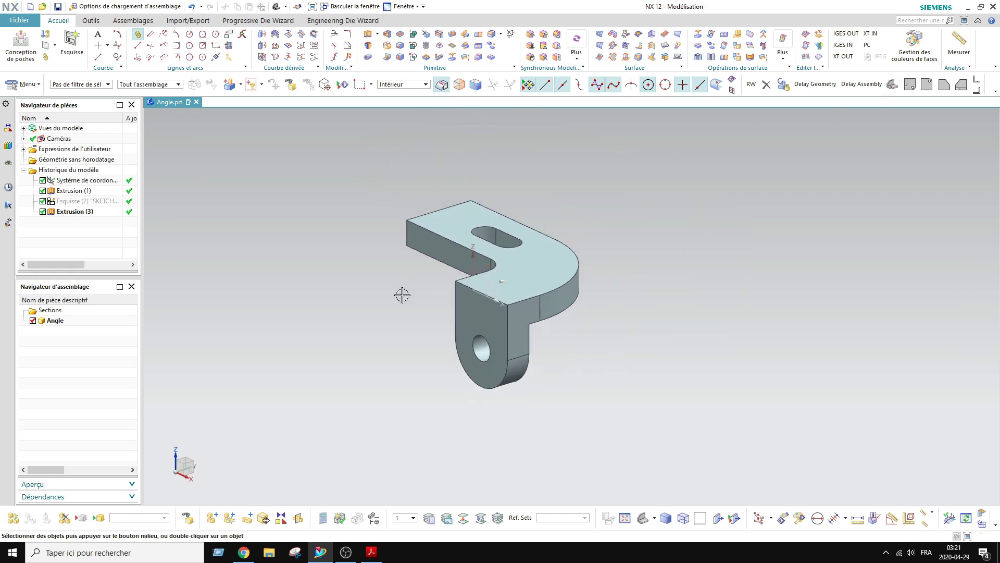
{"action": "scroll", "coordinate": [429, 221], "scroll_direction": "up", "scroll_amount": 3}
{"action": "scroll", "coordinate": [375, 422], "scroll_direction": "down", "scroll_amount": 3}
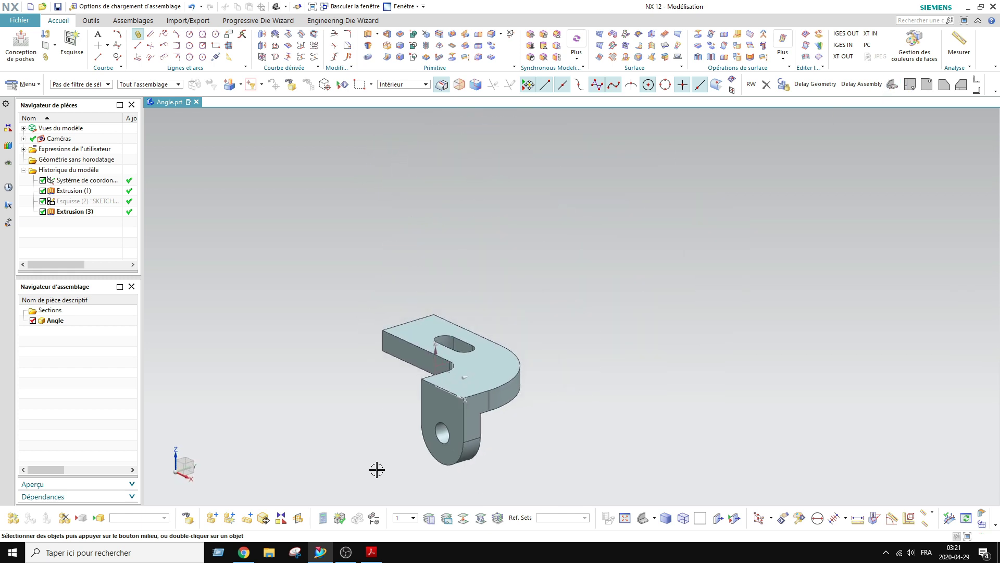
Step: Check the second flange on the ANGLE.PDF drawing and start a new extrusion with a sketch on the plate's opposite end face
{"action": "left_click", "coordinate": [381, 558]}
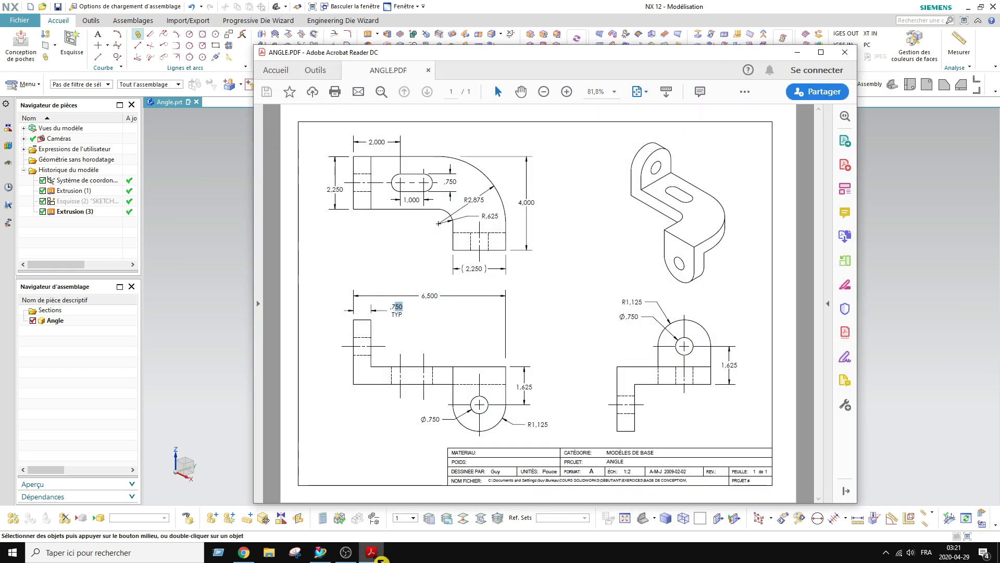
{"action": "left_click", "coordinate": [380, 558]}
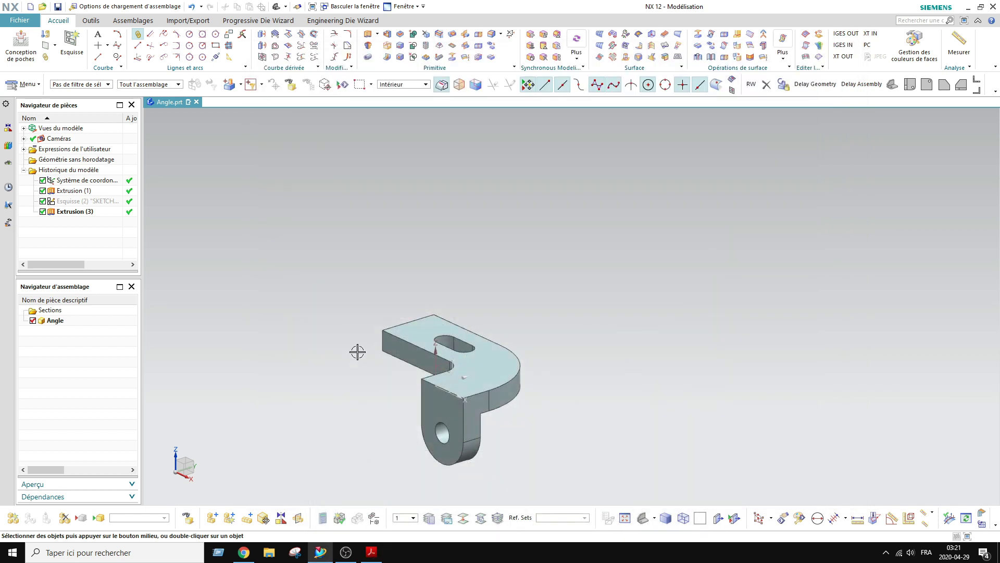
{"action": "middle_click_drag", "start_coordinate": [358, 350], "coordinate": [397, 335]}
{"action": "scroll", "coordinate": [430, 362], "scroll_direction": "down", "scroll_amount": 2}
{"action": "scroll", "coordinate": [427, 364], "scroll_direction": "up", "scroll_amount": 5}
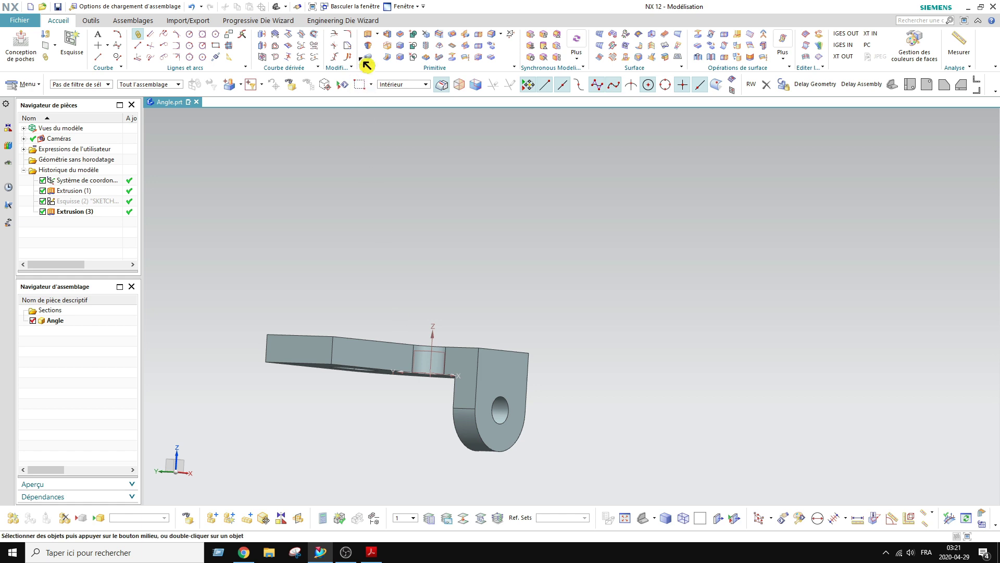
{"action": "left_click", "coordinate": [369, 35]}
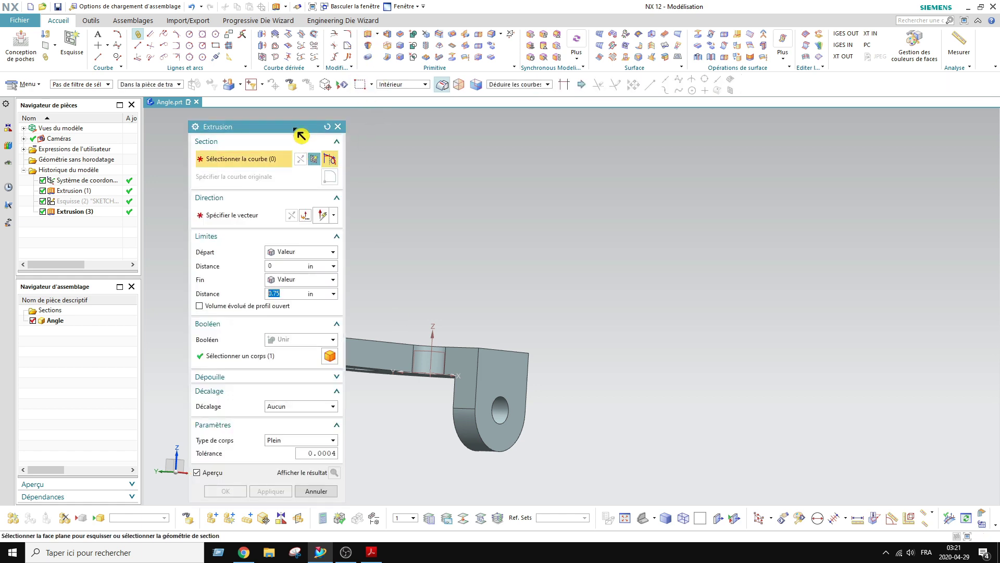
{"action": "scroll", "coordinate": [604, 255], "scroll_direction": "down", "scroll_amount": 2}
{"action": "scroll", "coordinate": [489, 290], "scroll_direction": "up", "scroll_amount": 3}
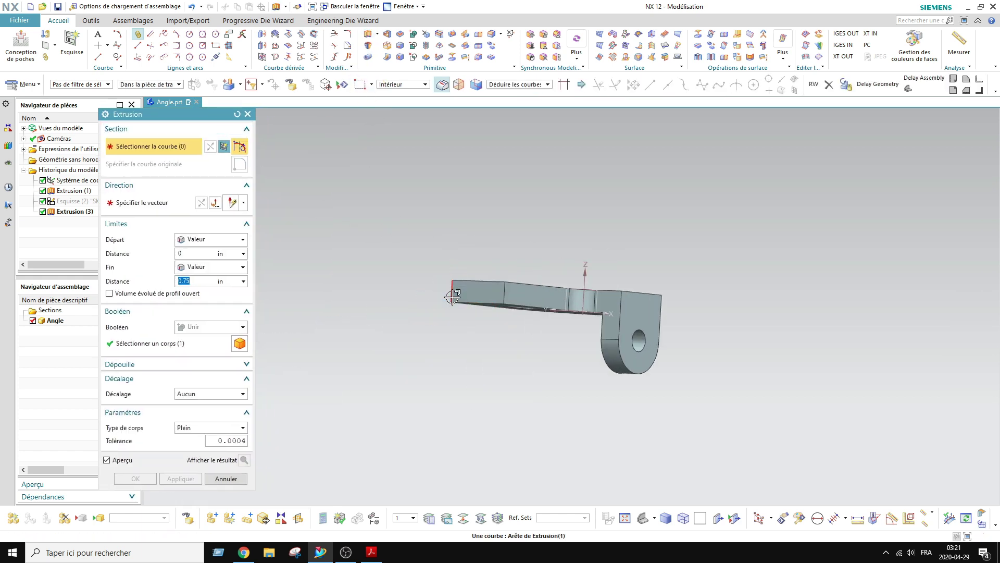
{"action": "left_click", "coordinate": [487, 291]}
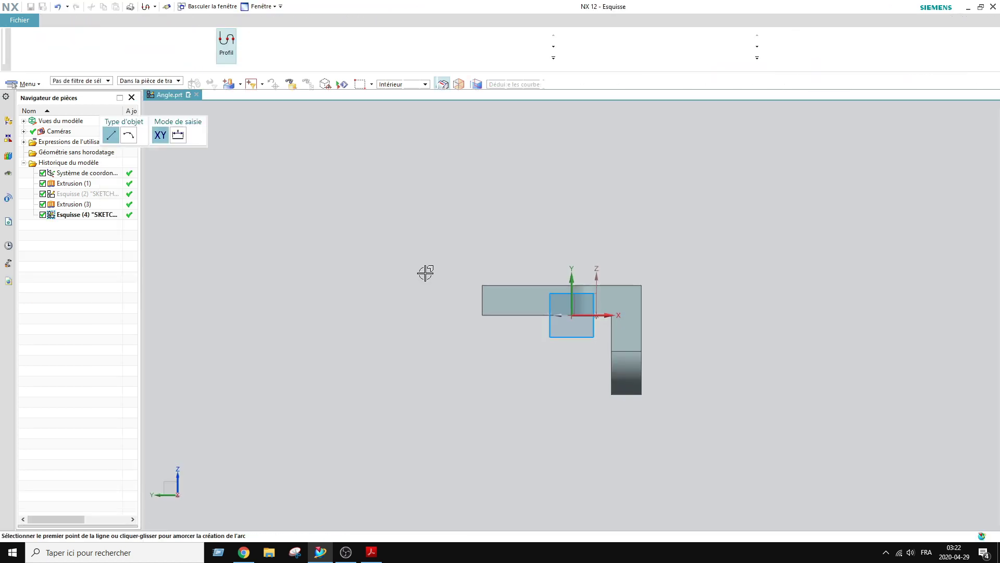
{"action": "left_click", "coordinate": [554, 60]}
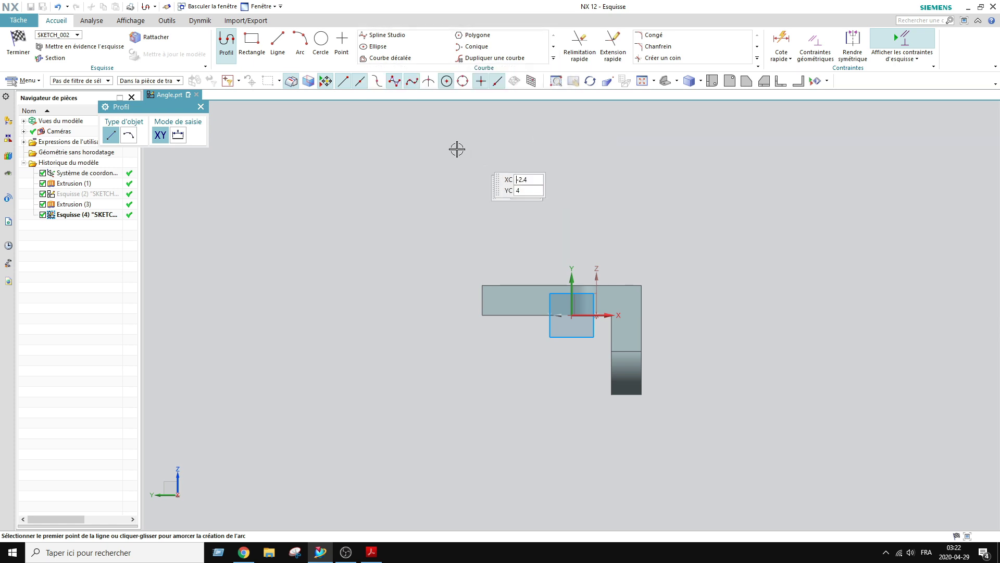
Step: Draw a vertical line about 2.2 in long upward from the end face's lower outer corner with the Profile tool
{"action": "scroll", "coordinate": [477, 324], "scroll_direction": "down", "scroll_amount": 2}
{"action": "scroll", "coordinate": [477, 324], "scroll_direction": "down", "scroll_amount": 1}
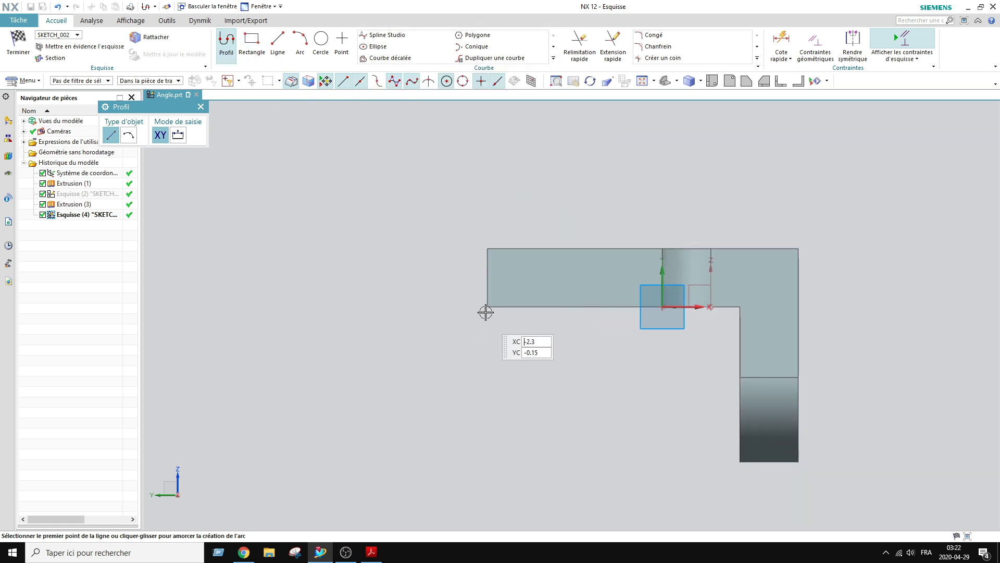
{"action": "left_click", "coordinate": [486, 306]}
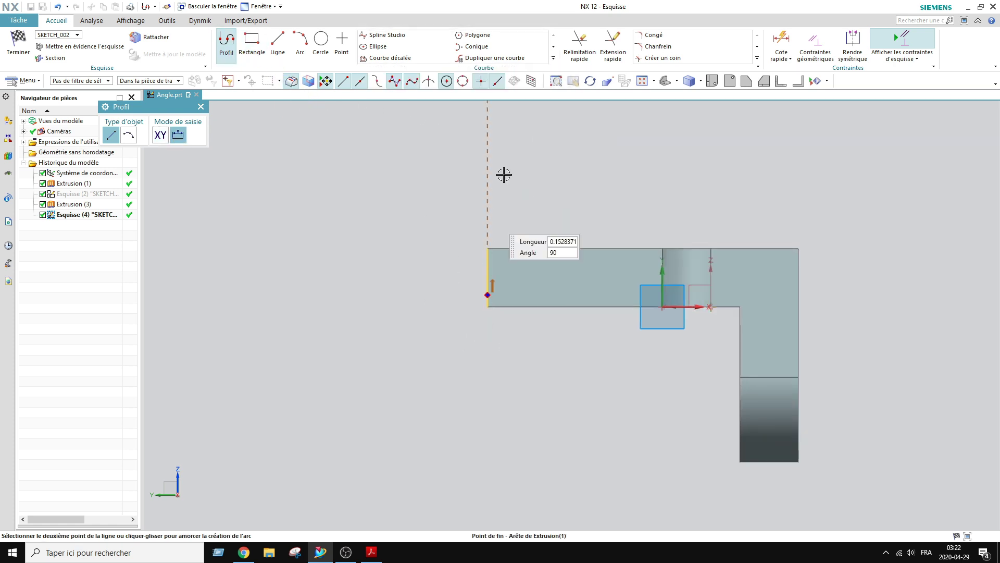
{"action": "left_click", "coordinate": [486, 141]}
{"action": "scroll", "coordinate": [467, 223], "scroll_direction": "up", "scroll_amount": 3}
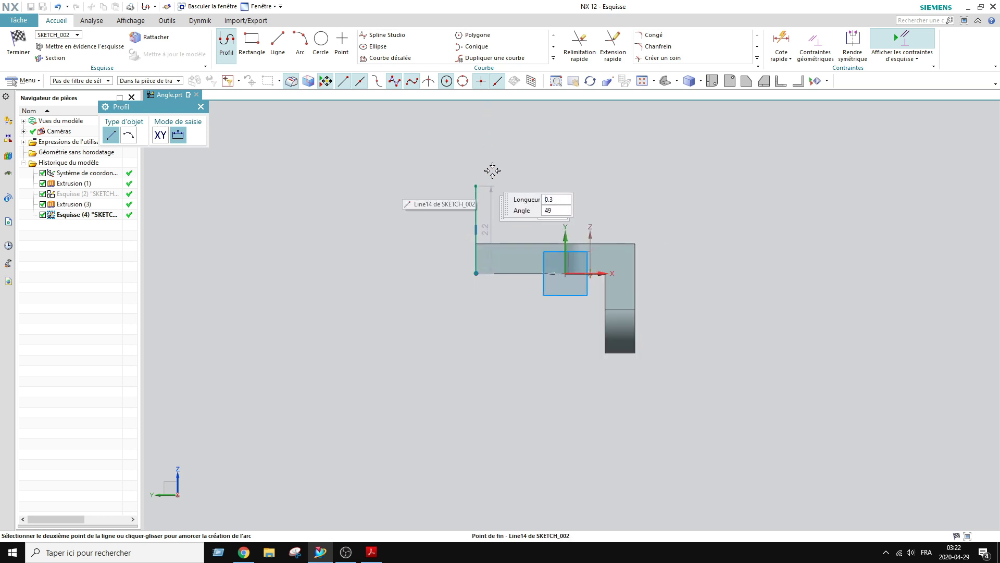
Step: Try to continue the profile with an arc from the vertical line's upper end, and undo that arc
{"action": "left_click", "coordinate": [131, 137]}
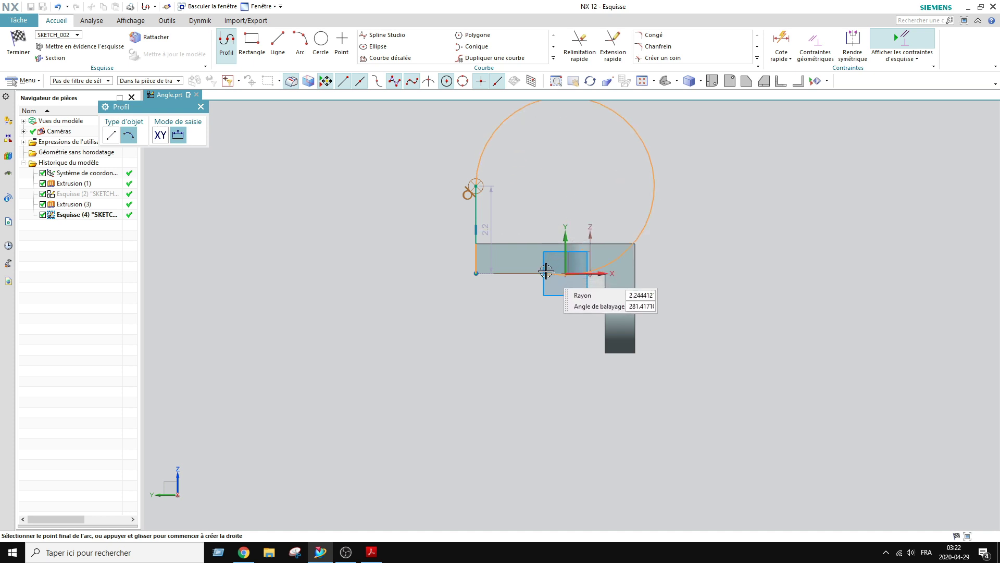
{"action": "middle_click_drag", "start_coordinate": [567, 275], "coordinate": [499, 244]}
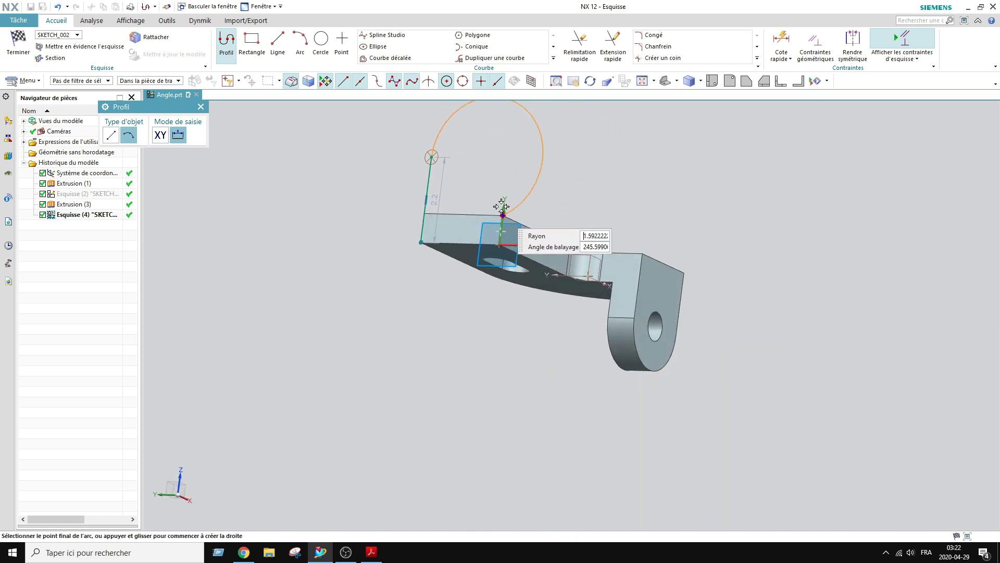
{"action": "left_click", "coordinate": [510, 157]}
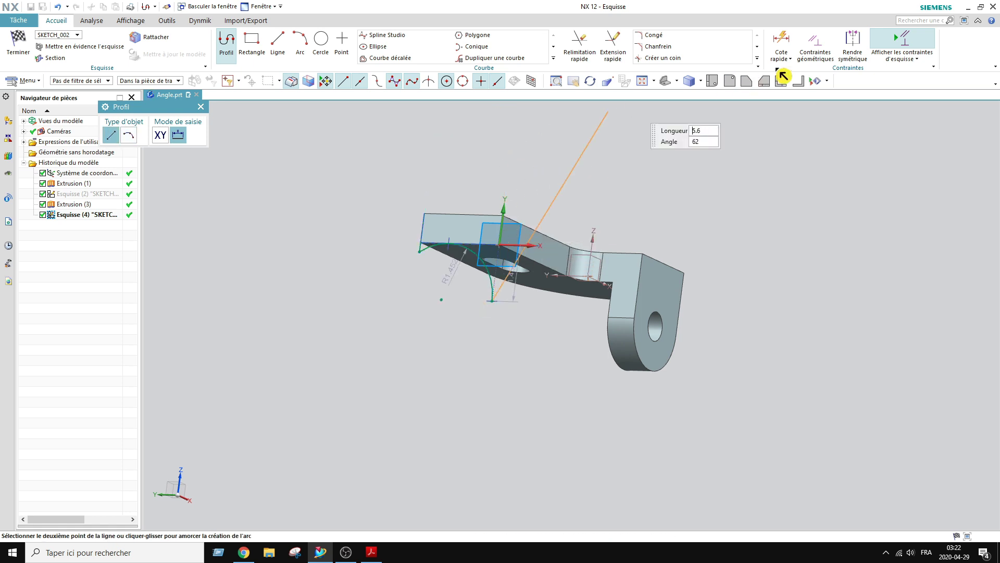
{"action": "left_click", "coordinate": [712, 83]}
{"action": "left_click", "coordinate": [747, 82]}
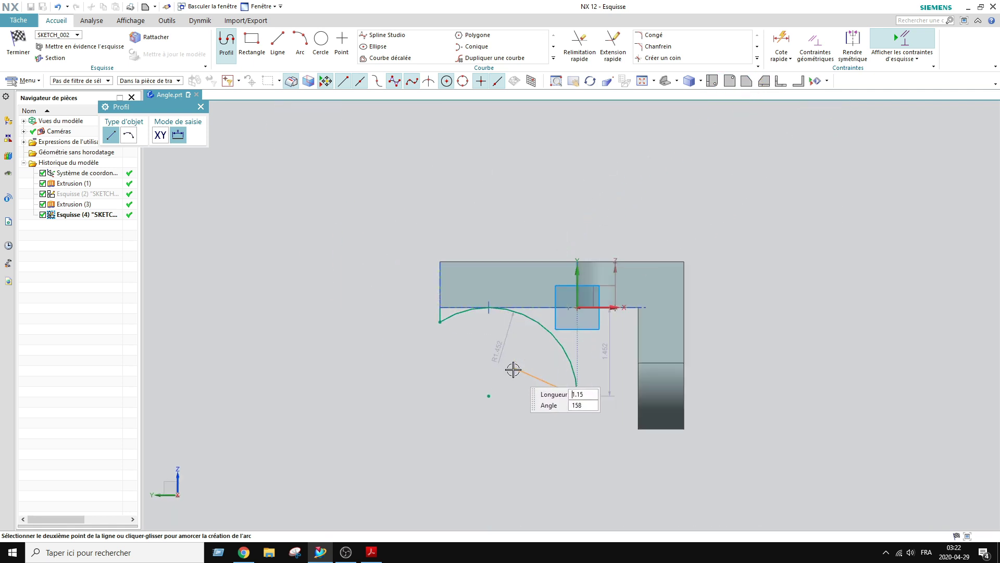
{"action": "key", "text": "Escape"}
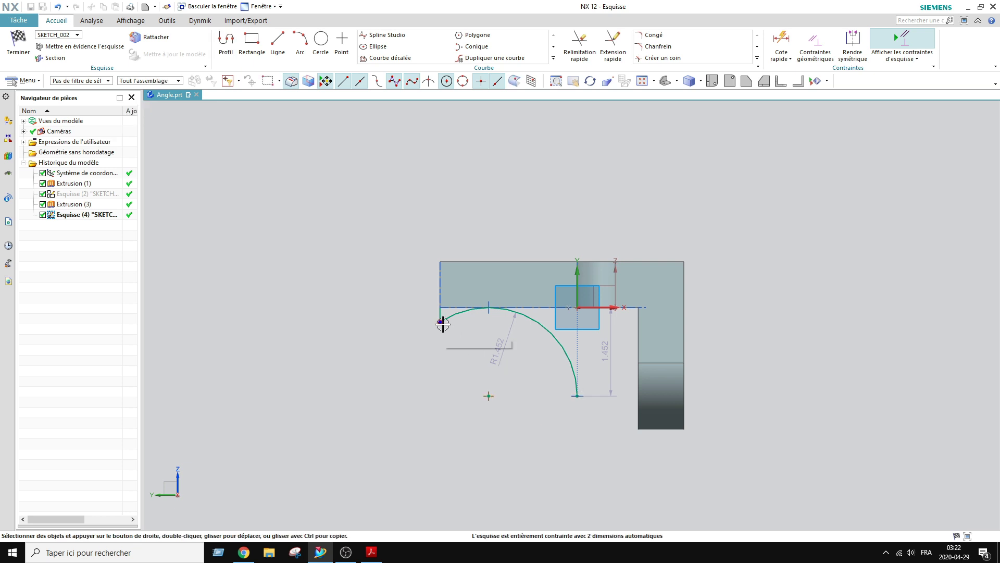
{"action": "left_click", "coordinate": [571, 396]}
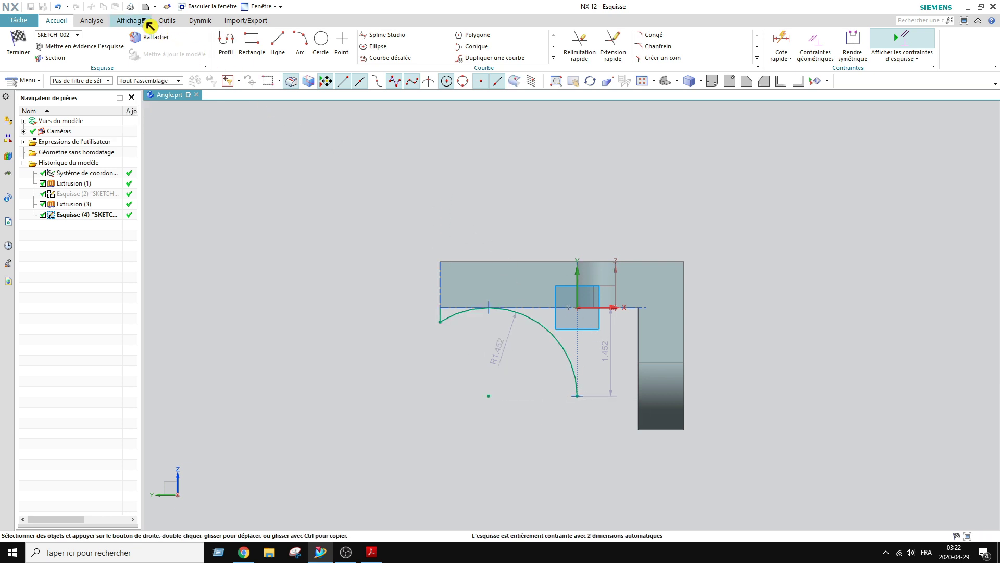
{"action": "left_click", "coordinate": [63, 11]}
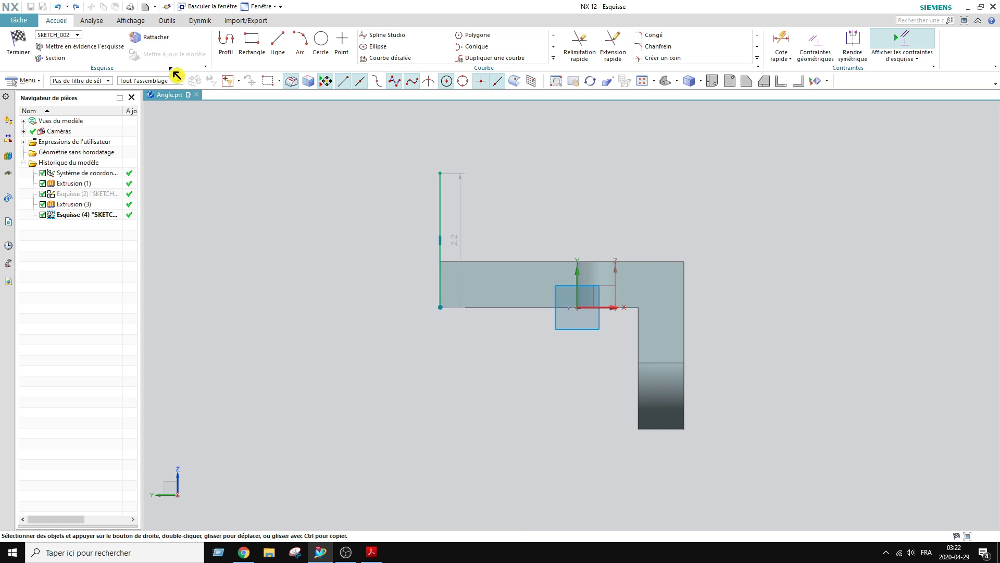
Step: Continue the profile from the vertical line's upper end with an arc of about 1.286 in radius and a line about 2.017 in long down to the sketch origin
{"action": "left_click", "coordinate": [226, 44]}
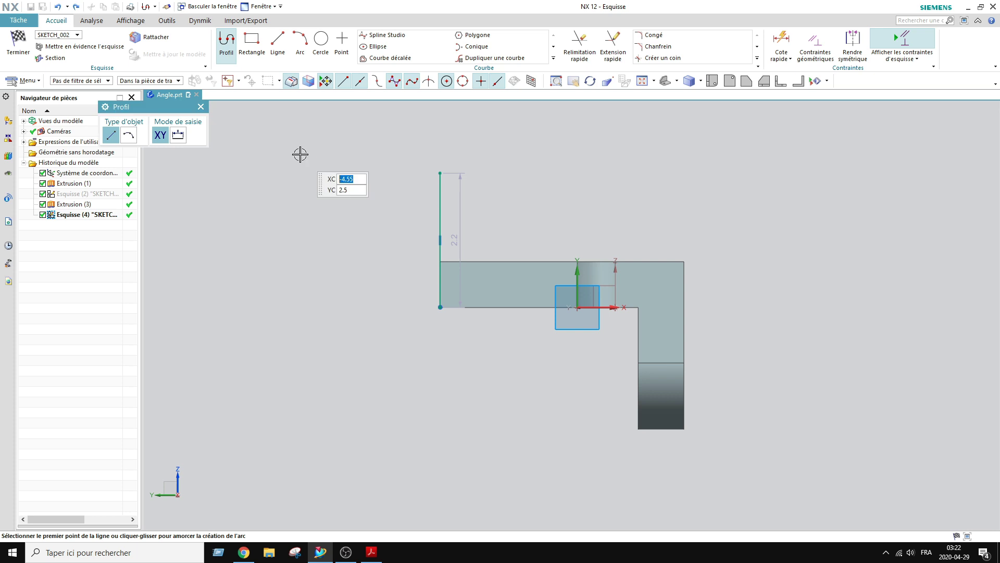
{"action": "left_click", "coordinate": [128, 135]}
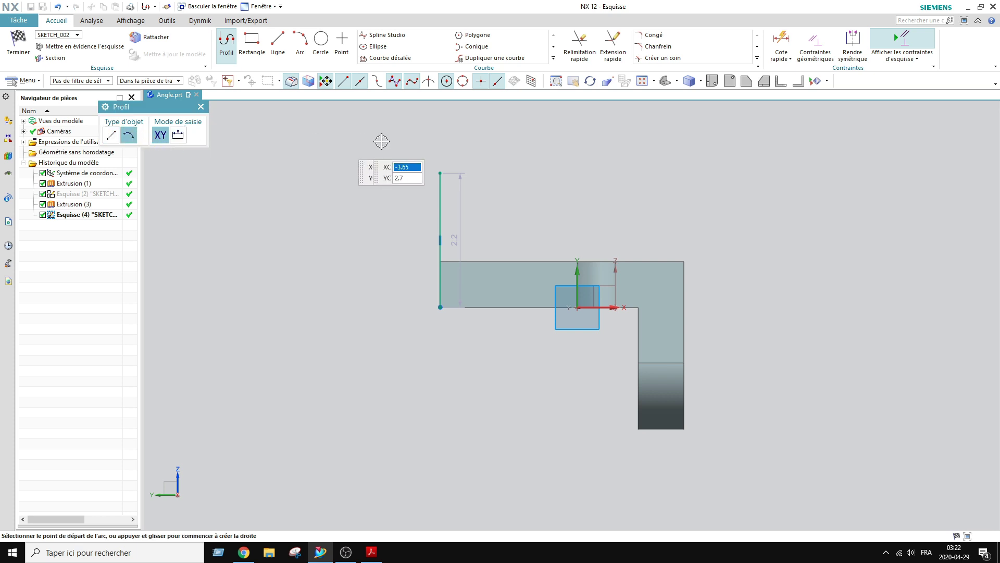
{"action": "left_click", "coordinate": [440, 173]}
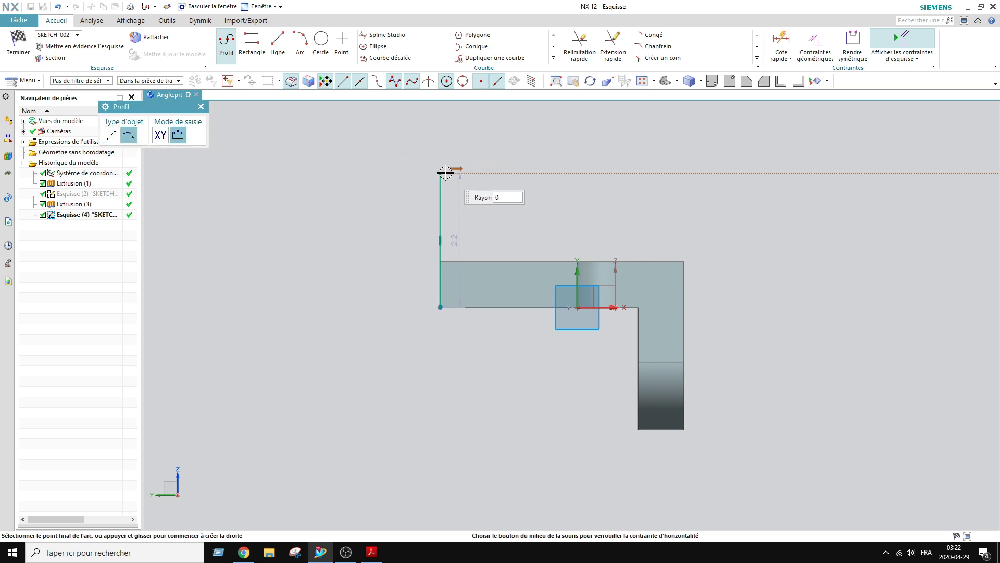
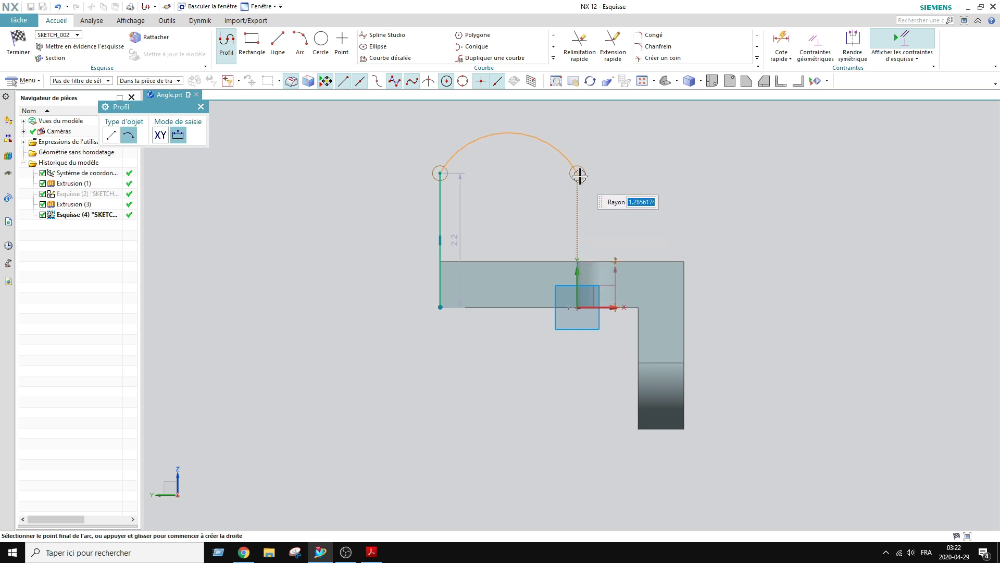
{"action": "left_click", "coordinate": [579, 178]}
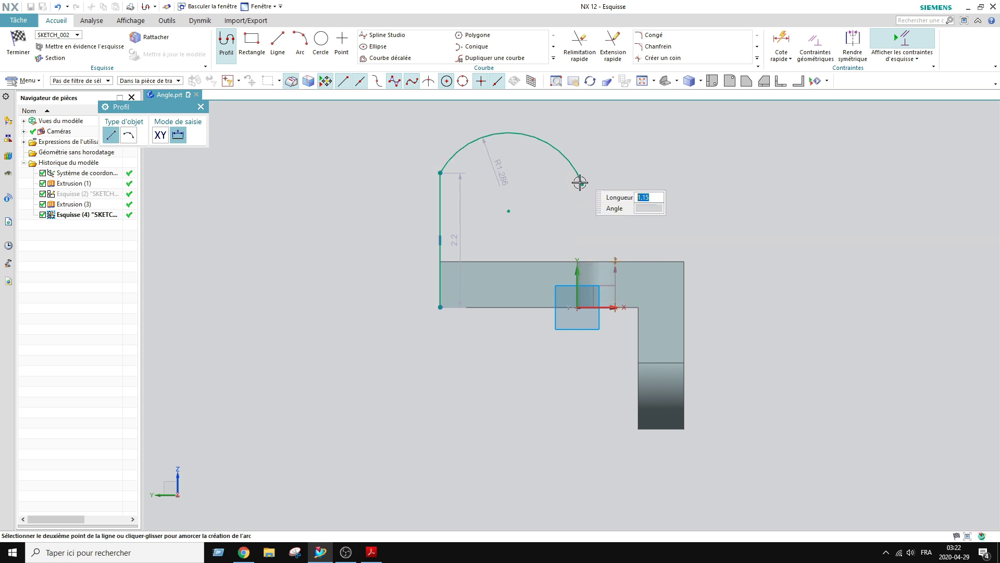
{"action": "left_click", "coordinate": [578, 307]}
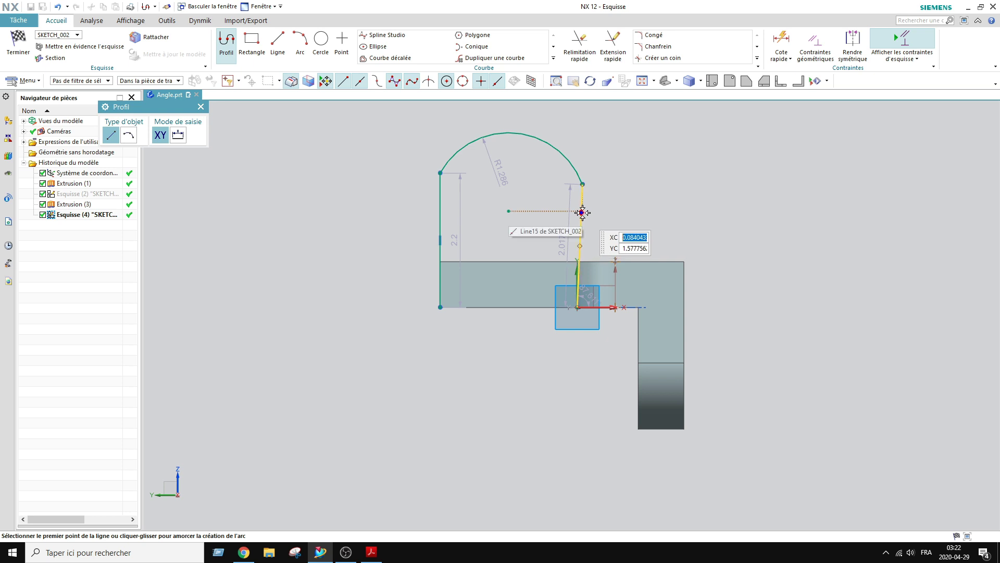
{"action": "key", "text": "Escape"}
Step: Constrain the line ending at the sketch origin to be vertical and make the arc tangent to it
{"action": "left_click", "coordinate": [581, 221]}
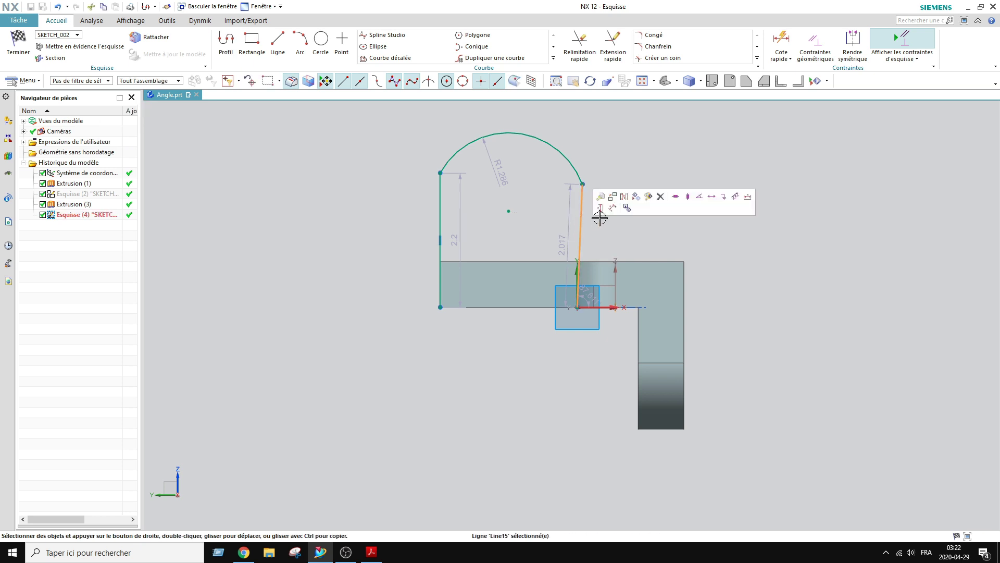
{"action": "left_click", "coordinate": [688, 197]}
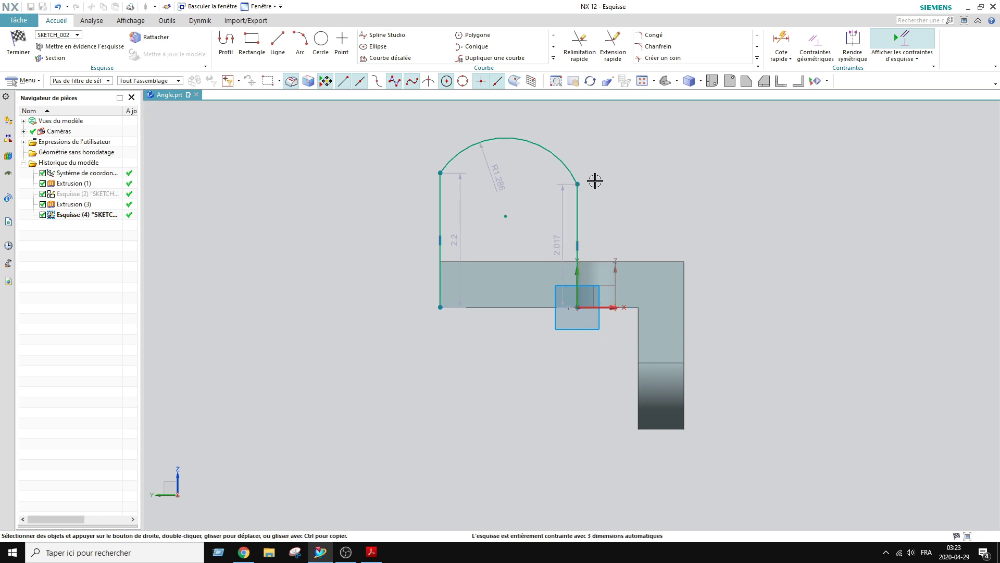
{"action": "left_click", "coordinate": [571, 172]}
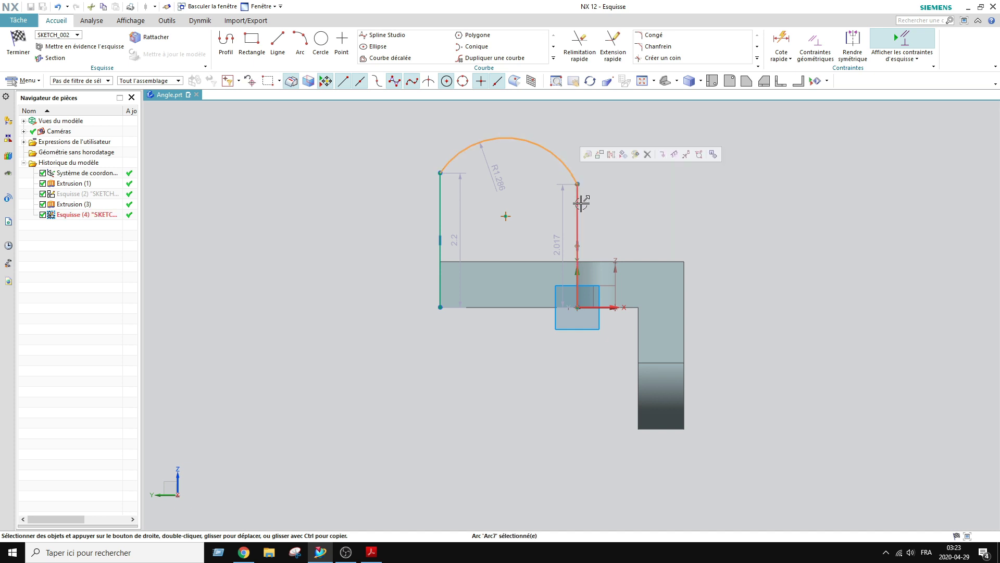
{"action": "left_click", "coordinate": [581, 203]}
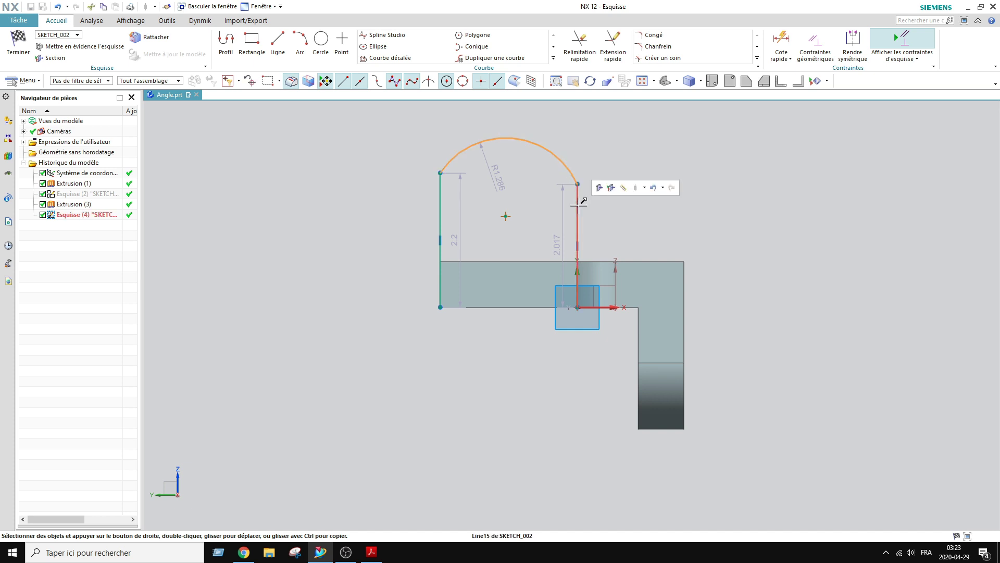
{"action": "left_click", "coordinate": [576, 208]}
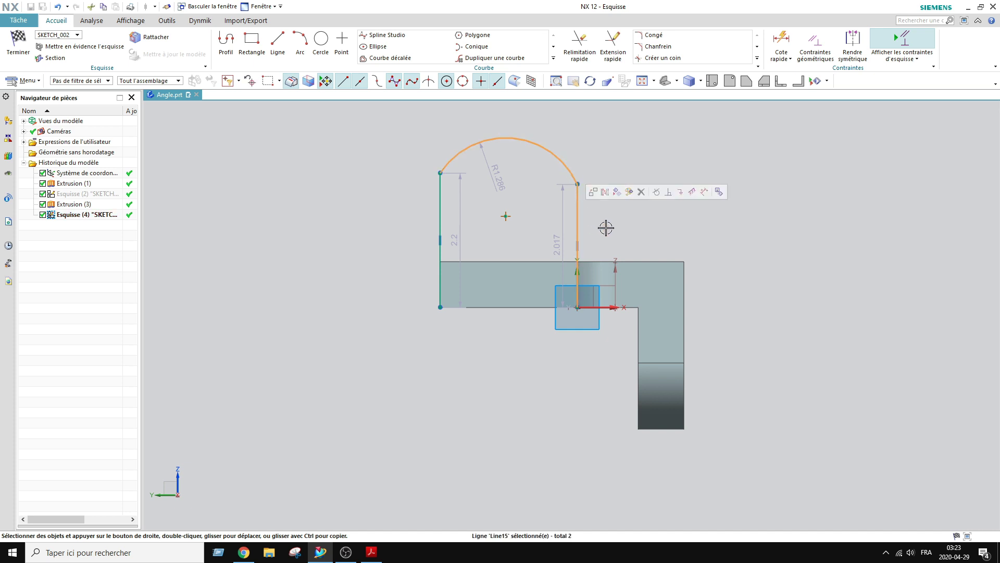
{"action": "left_click", "coordinate": [657, 192]}
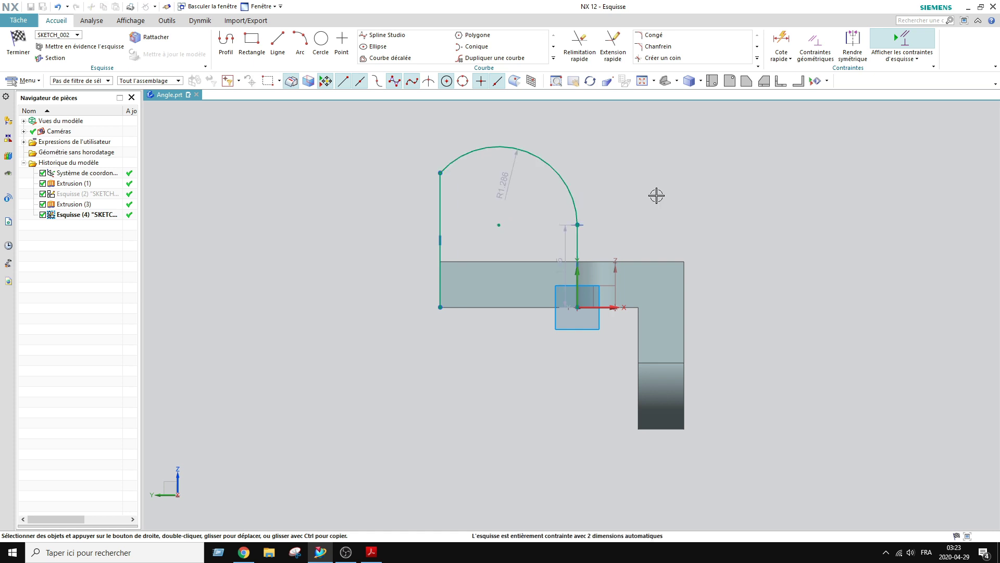
Step: Make the arc tangent to the vertical line on the plate's outer side
{"action": "left_click", "coordinate": [445, 162]}
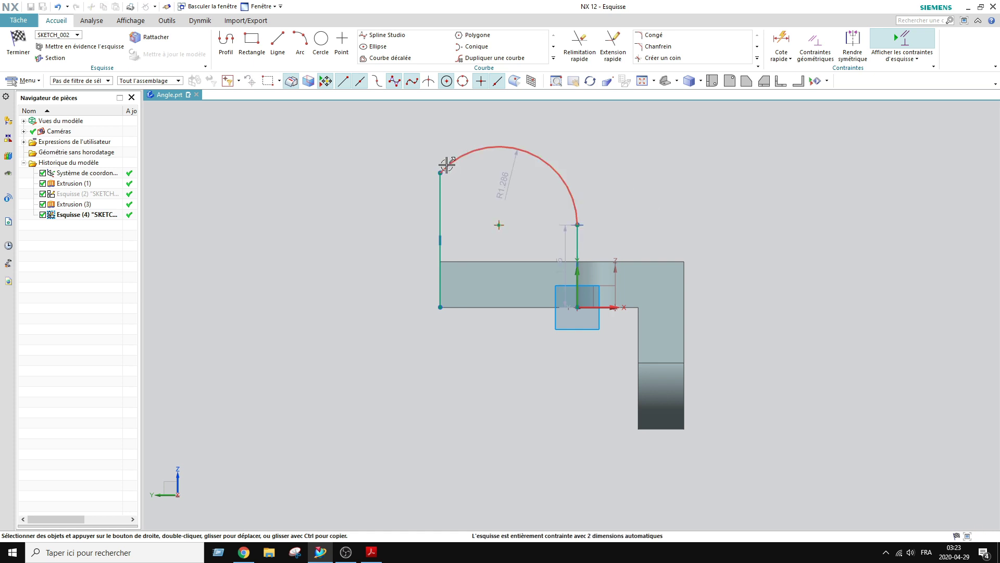
{"action": "left_click", "coordinate": [440, 199]}
{"action": "left_click", "coordinate": [528, 186]}
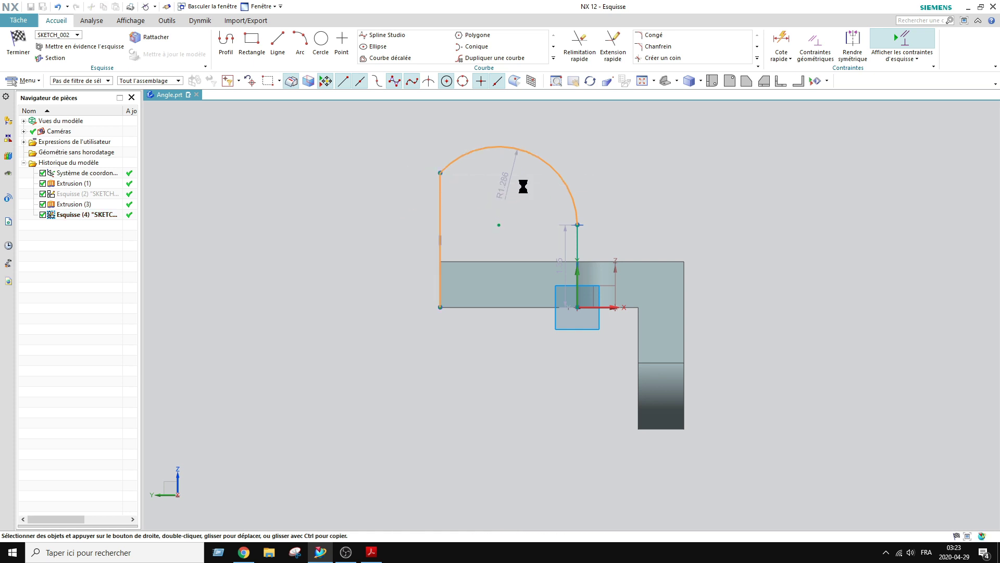
Step: Check the ANGLE.PDF drawing and dimension the arc centre's height from the sketch origin as 1.625 in
{"action": "left_click", "coordinate": [379, 556]}
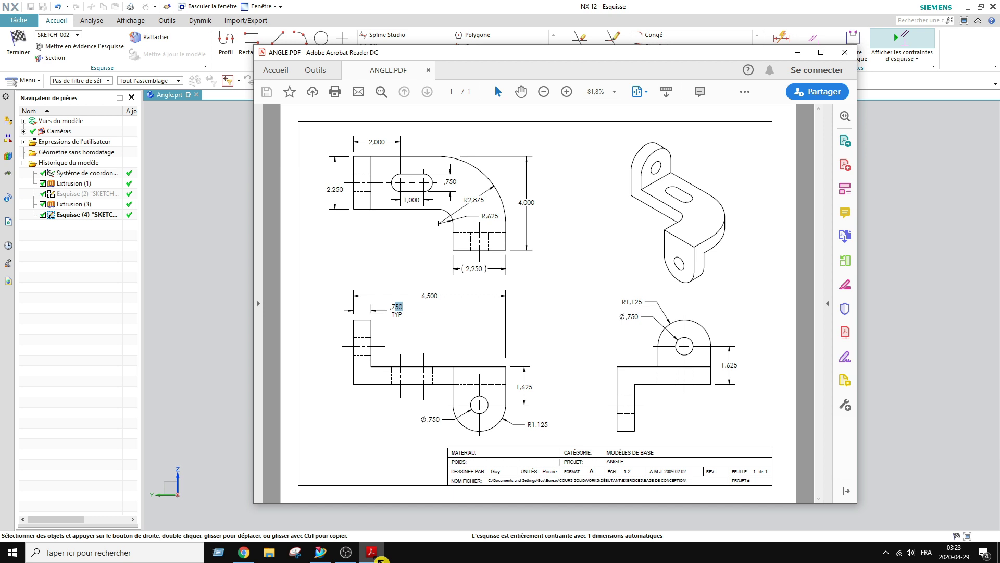
{"action": "left_click", "coordinate": [371, 554]}
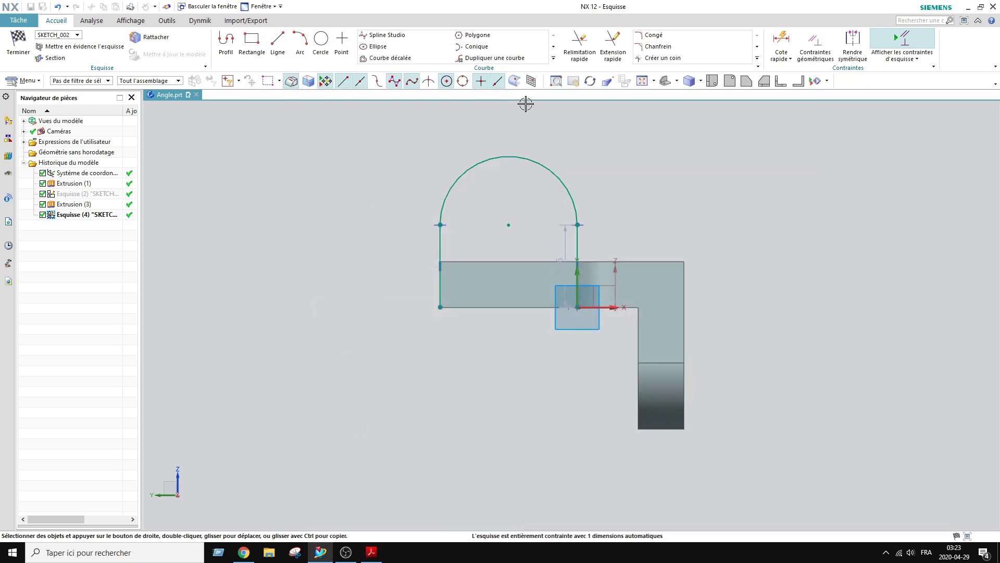
{"action": "left_click", "coordinate": [782, 43]}
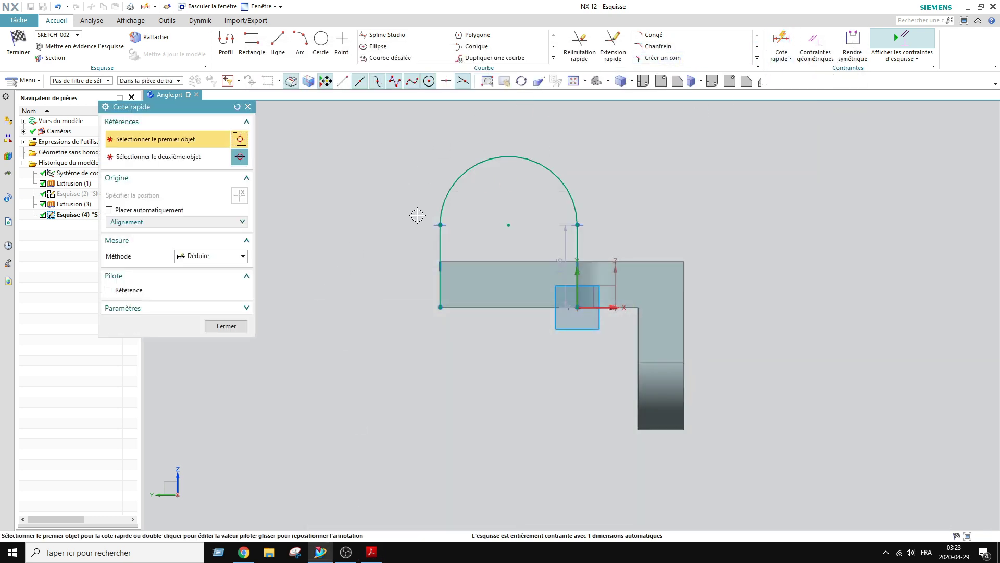
{"action": "left_click", "coordinate": [508, 224]}
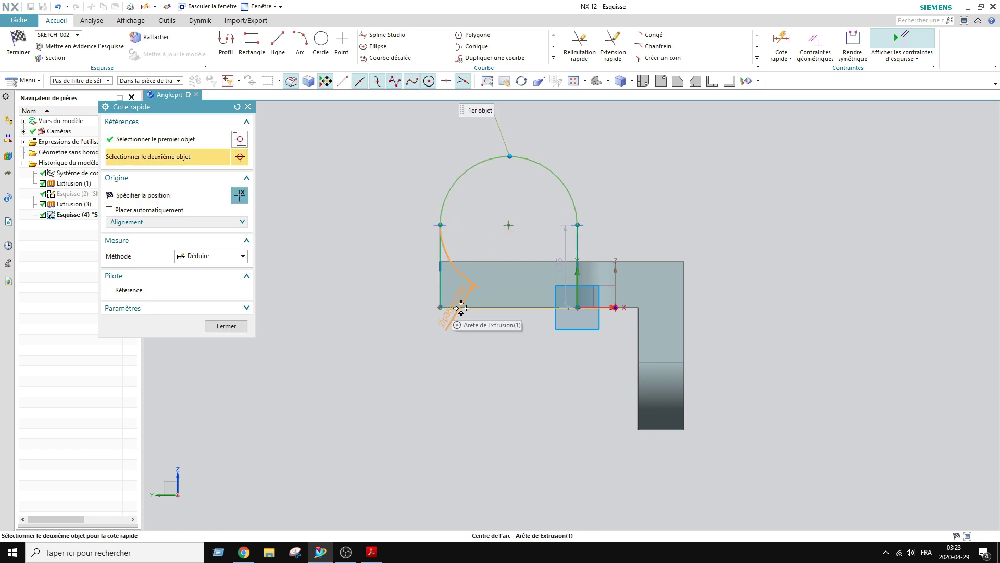
{"action": "left_click", "coordinate": [577, 307]}
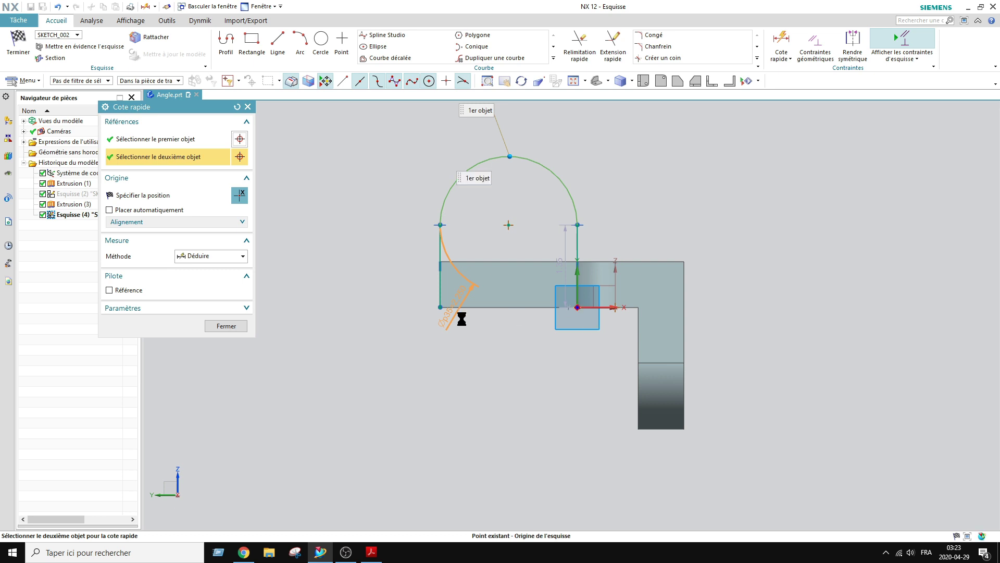
{"action": "double_click", "coordinate": [373, 294]}
{"action": "type", "text": "1.625"}
{"action": "key", "text": "Return"}
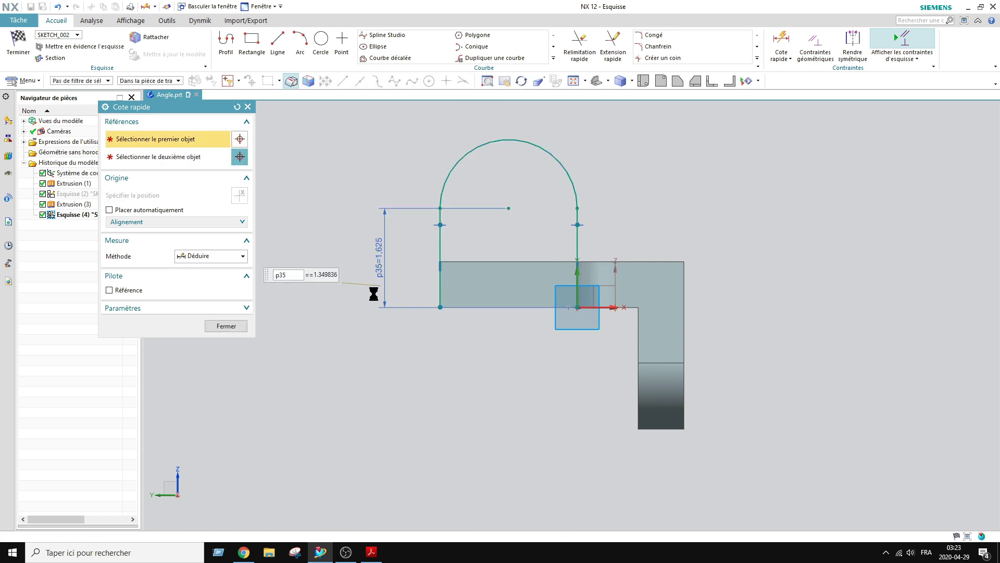
{"action": "key", "text": "Escape"}
Step: Close the flange profile with a horizontal line joining the lower ends of the two vertical lines
{"action": "left_click", "coordinate": [280, 48]}
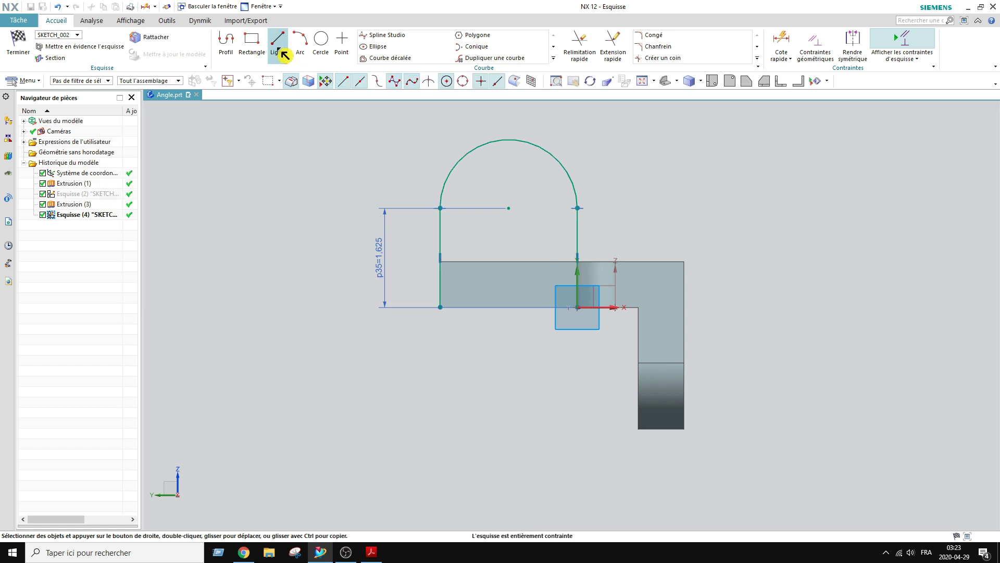
{"action": "left_click", "coordinate": [440, 307]}
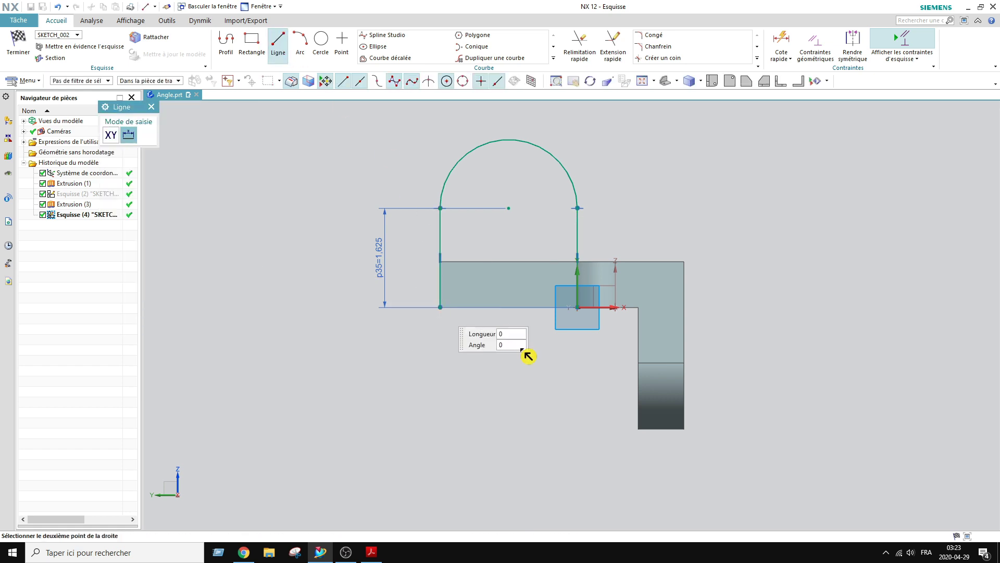
{"action": "left_click", "coordinate": [576, 308]}
{"action": "key", "text": "Escape"}
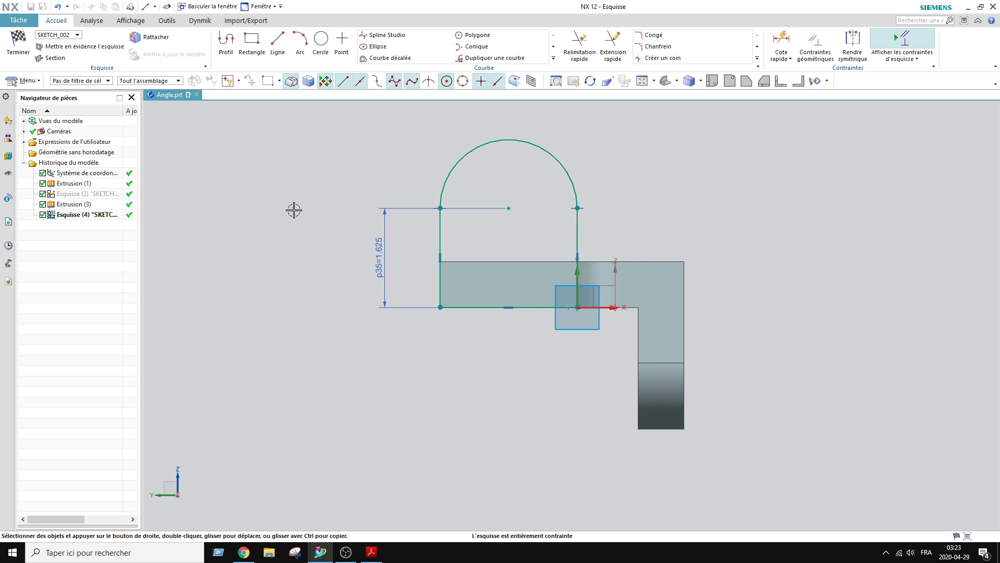
Step: Draw a circle concentric with the flange's arc and set its diameter to 0.75 in, as given on the ANGLE.PDF drawing
{"action": "left_click", "coordinate": [322, 48]}
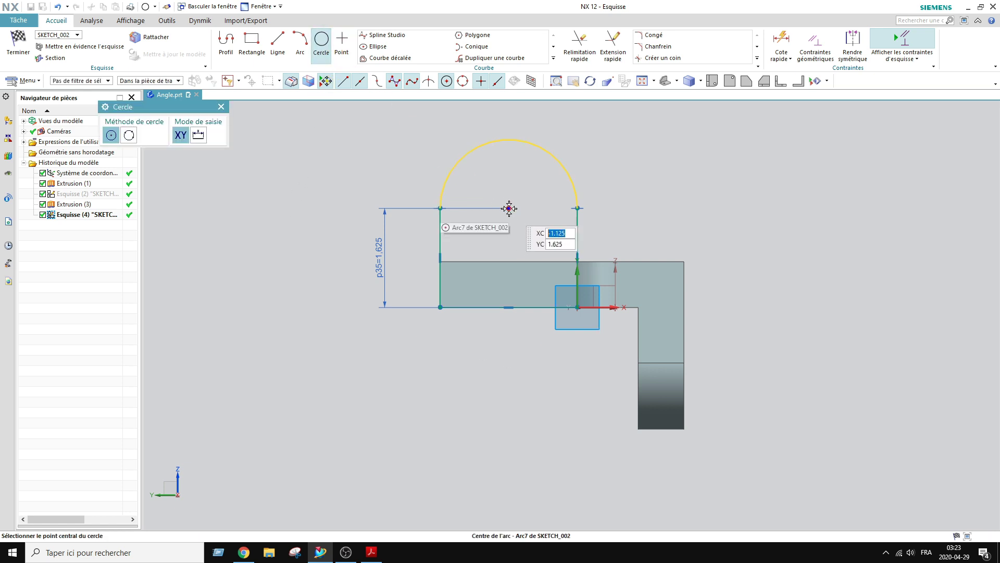
{"action": "left_click", "coordinate": [509, 208]}
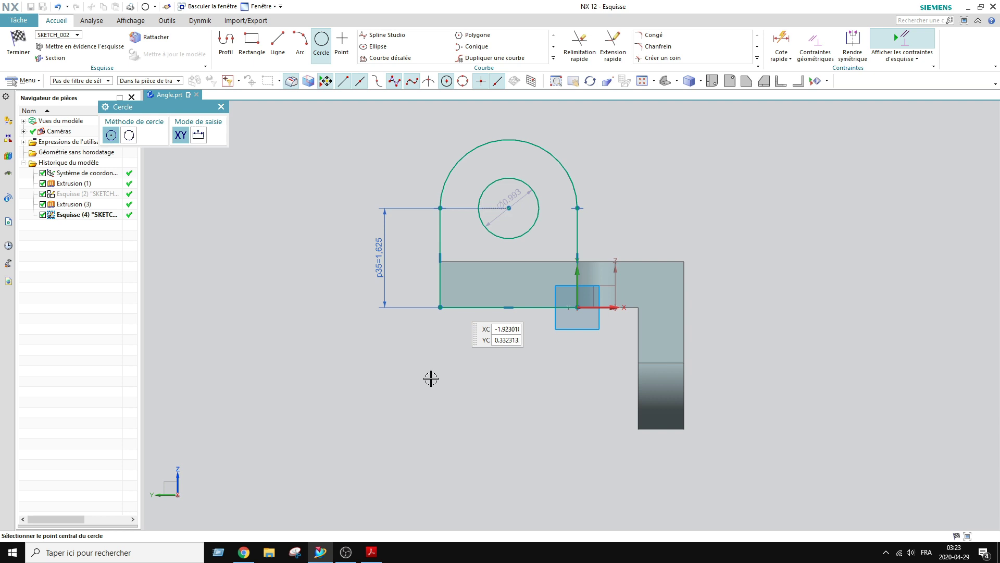
{"action": "left_click", "coordinate": [380, 554]}
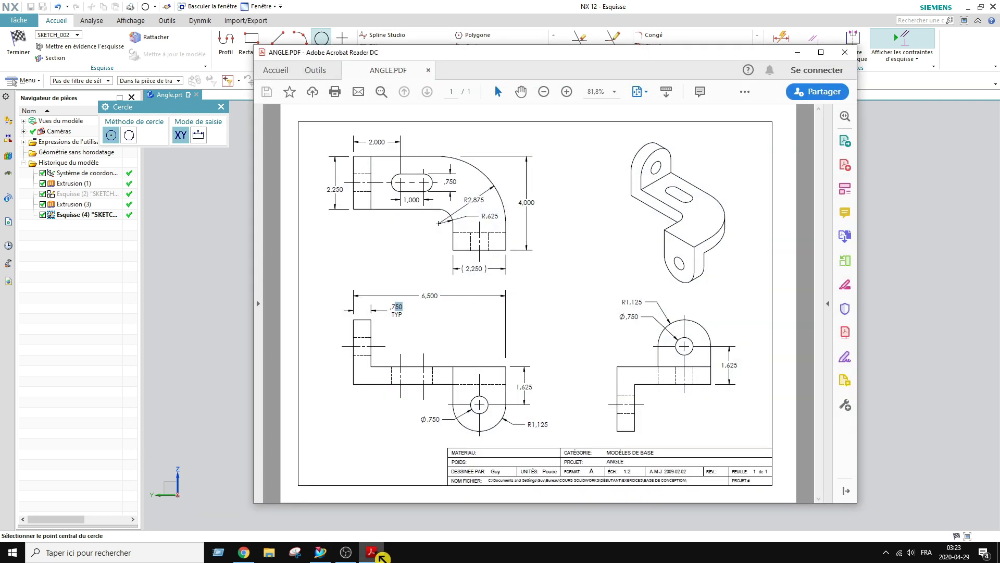
{"action": "left_click", "coordinate": [381, 554]}
{"action": "key", "text": "Escape"}
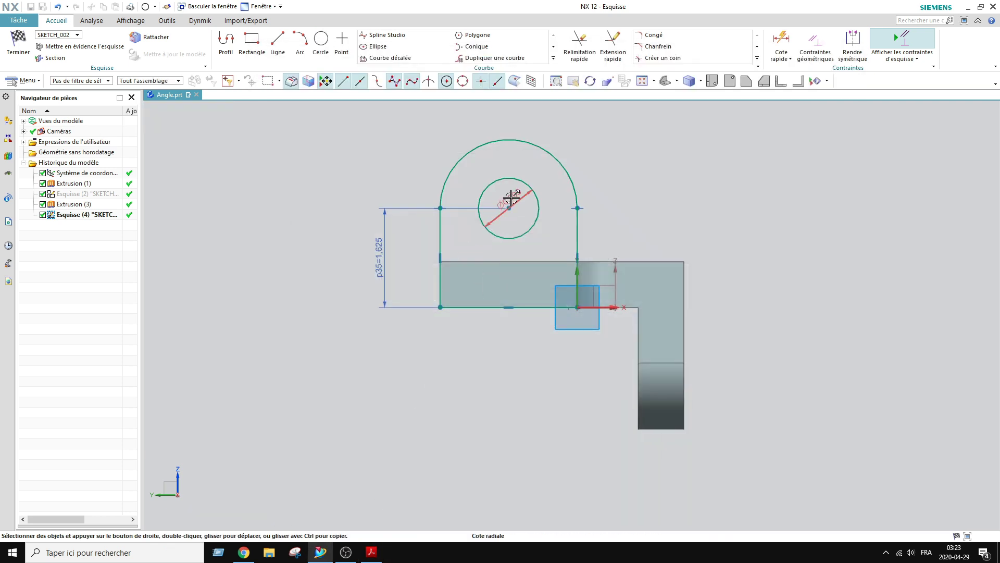
{"action": "double_click", "coordinate": [511, 198]}
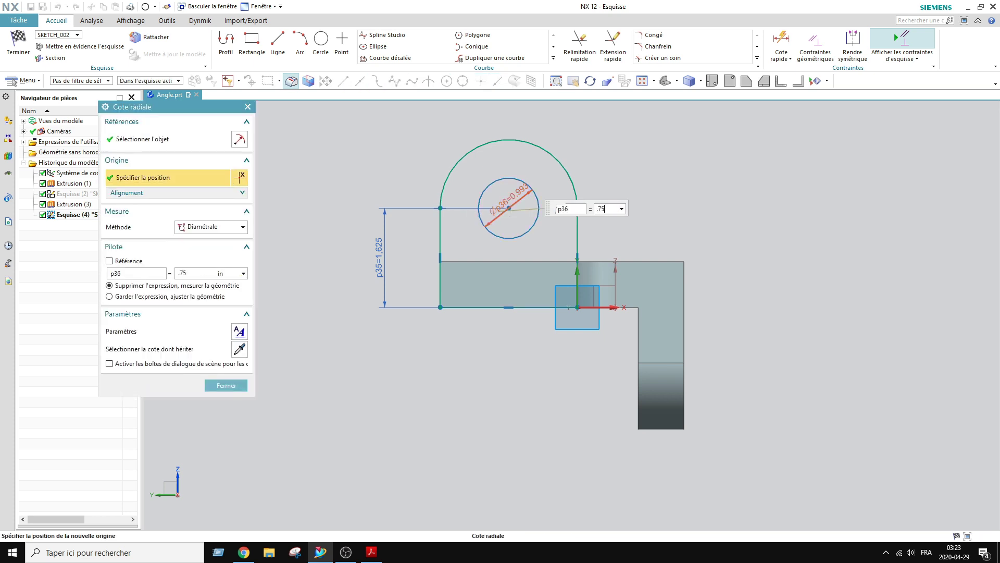
{"action": "key", "text": "Return"}
{"action": "key", "text": "Escape"}
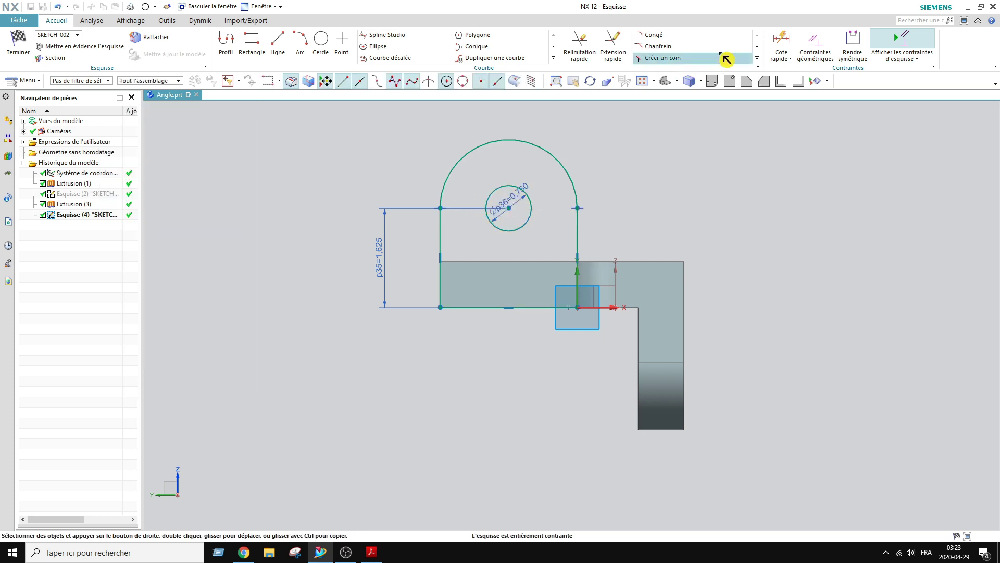
{"action": "left_click", "coordinate": [782, 42]}
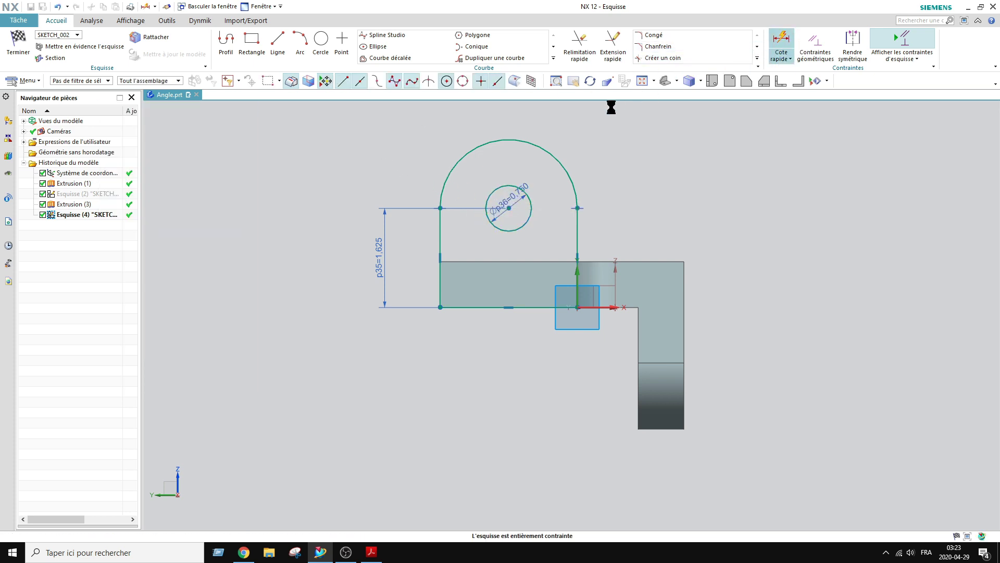
{"action": "left_click", "coordinate": [553, 152]}
{"action": "key", "text": "Escape"}
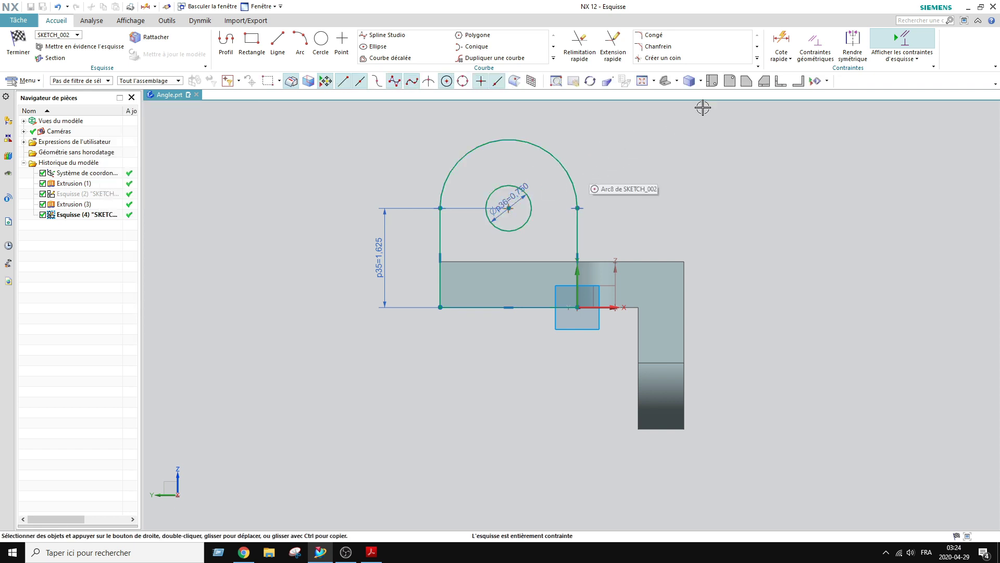
{"action": "left_click", "coordinate": [781, 41]}
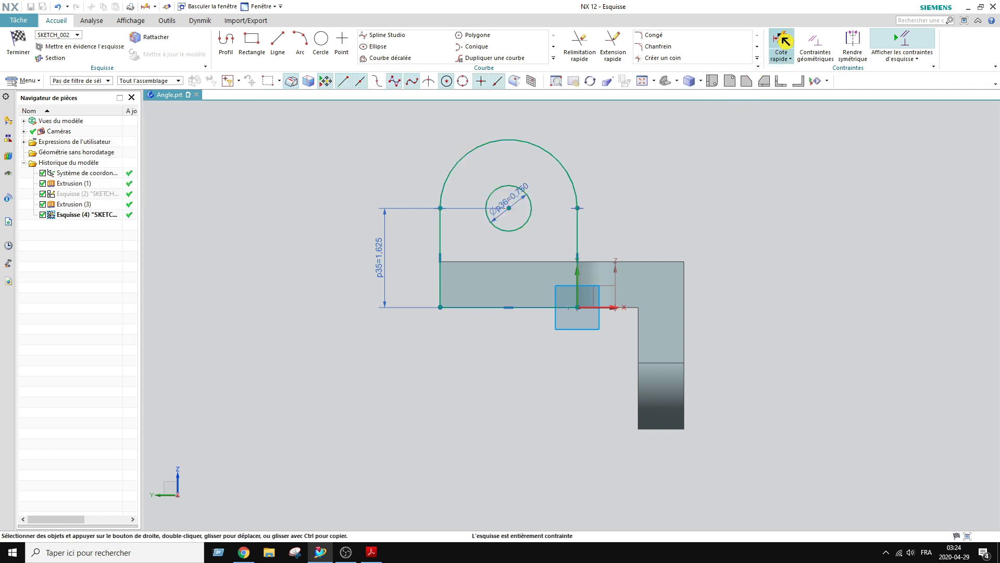
{"action": "left_click", "coordinate": [552, 150]}
{"action": "key", "text": "Escape"}
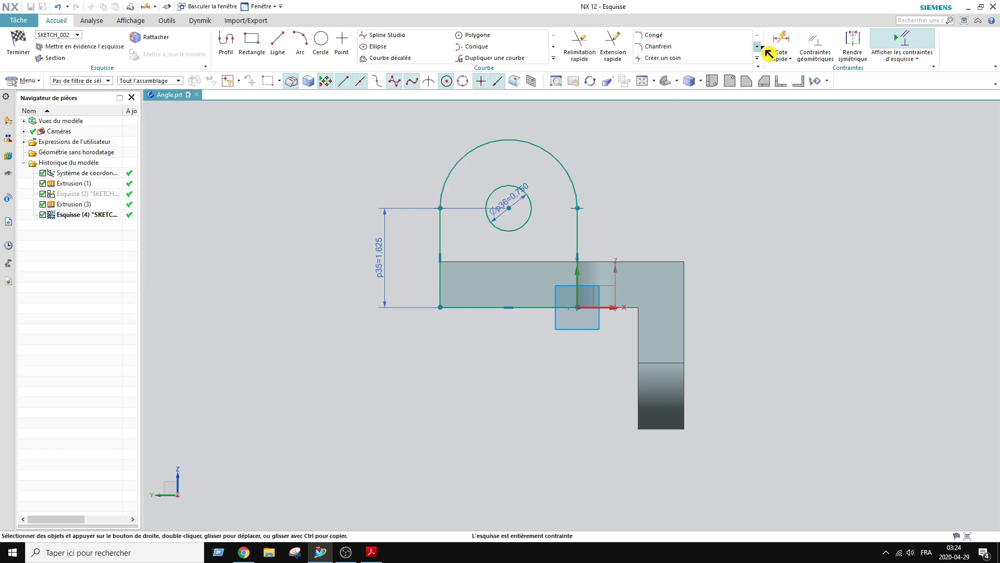
Step: Add a diameter dimension to the flange's outer arc, placed outside the rounded end
{"action": "left_click", "coordinate": [781, 41]}
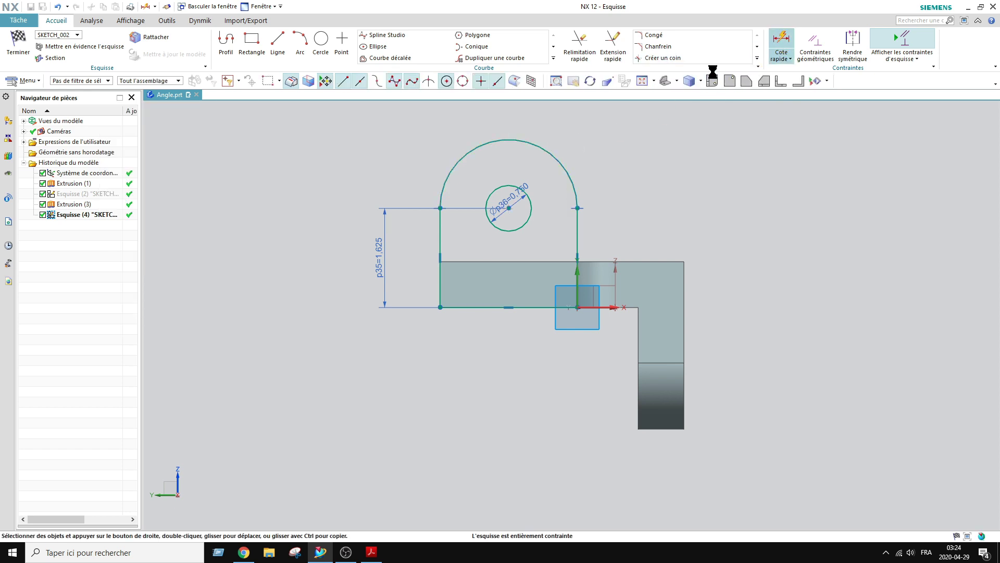
{"action": "left_click", "coordinate": [470, 151]}
{"action": "left_click", "coordinate": [420, 138]}
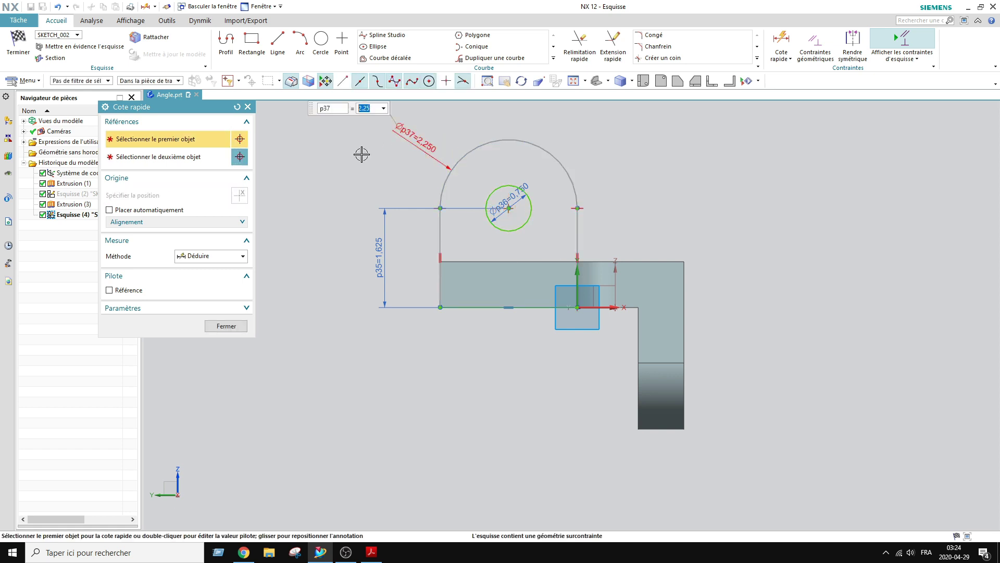
Step: Delete the diameter dimension from the flange's outer arc
{"action": "key", "text": "Escape"}
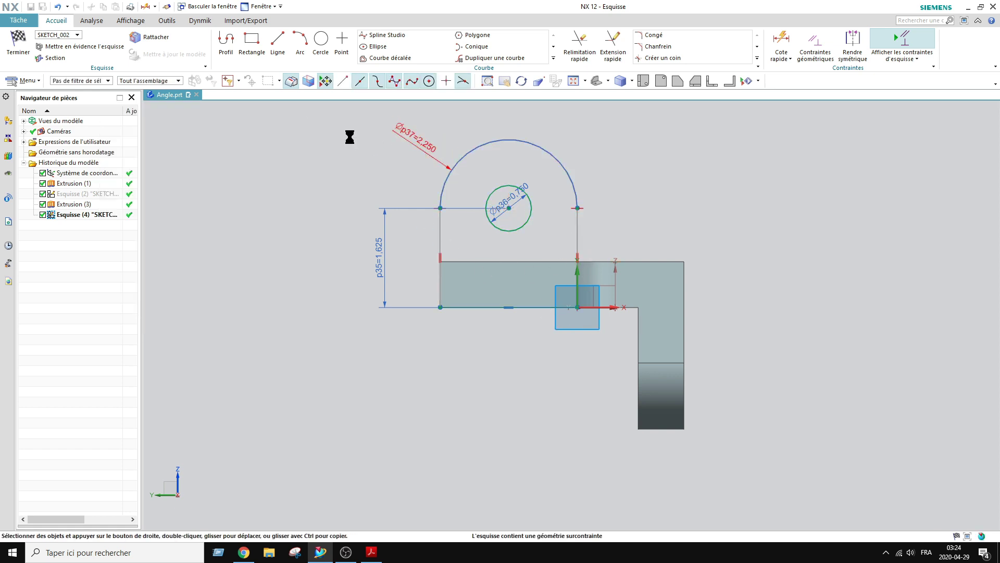
{"action": "left_click", "coordinate": [400, 133]}
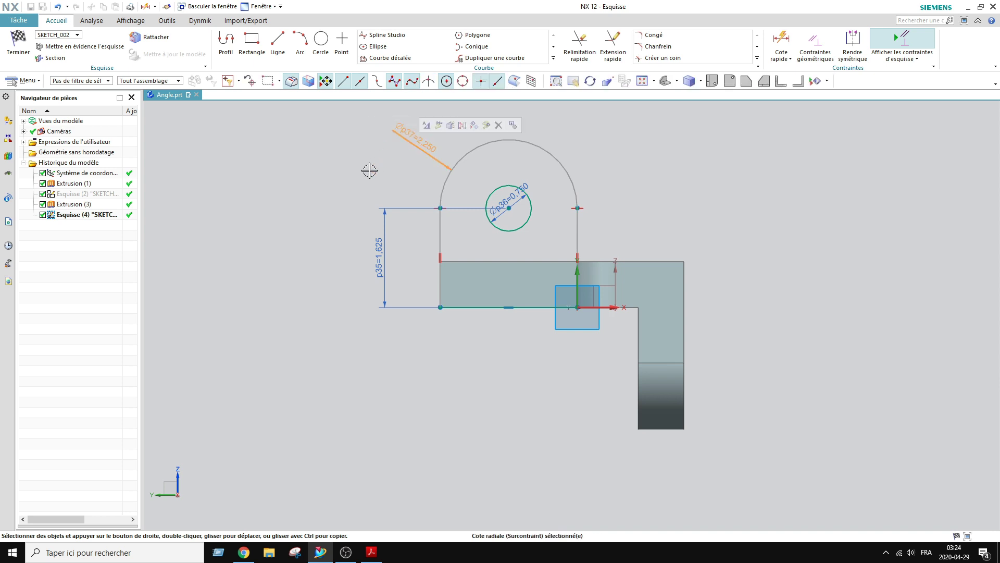
{"action": "key", "text": "Delete"}
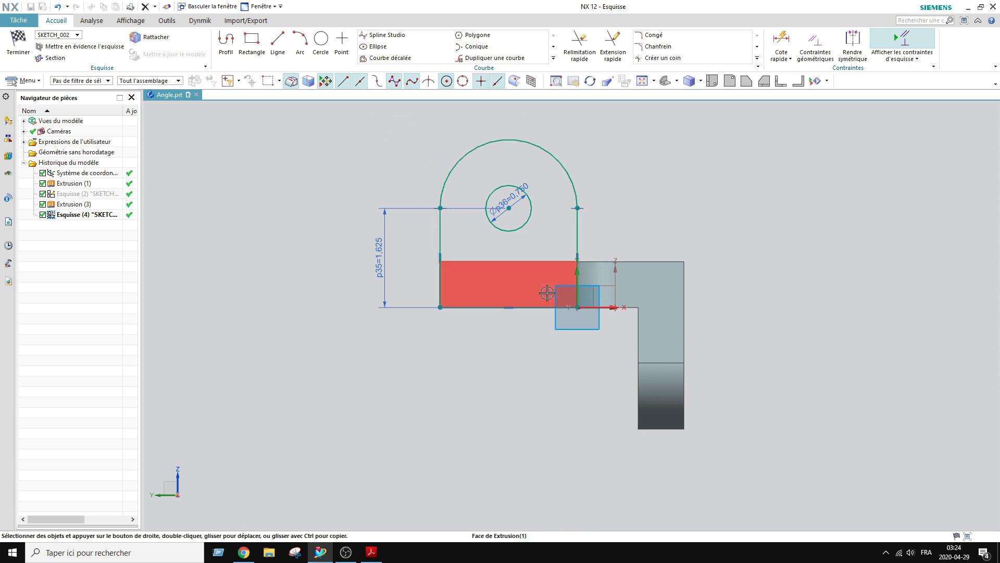
Step: Check the flange thickness on the ANGLE.PDF drawing and finish the flange sketch
{"action": "mouse_move", "coordinate": [542, 289]}
{"action": "middle_mouse_down"}
{"action": "mouse_move", "coordinate": [495, 339]}
{"action": "mouse_move", "coordinate": [473, 289]}
{"action": "mouse_move", "coordinate": [536, 275]}
{"action": "mouse_move", "coordinate": [500, 284]}
{"action": "mouse_move", "coordinate": [518, 315]}
{"action": "mouse_move", "coordinate": [437, 458]}
{"action": "middle_mouse_up"}
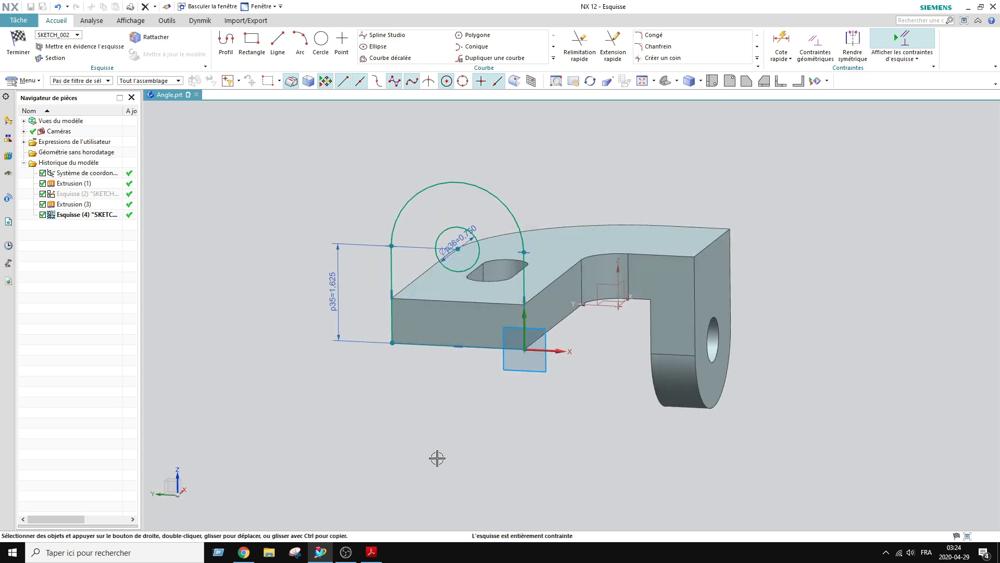
{"action": "left_click", "coordinate": [371, 552]}
{"action": "left_click", "coordinate": [376, 557]}
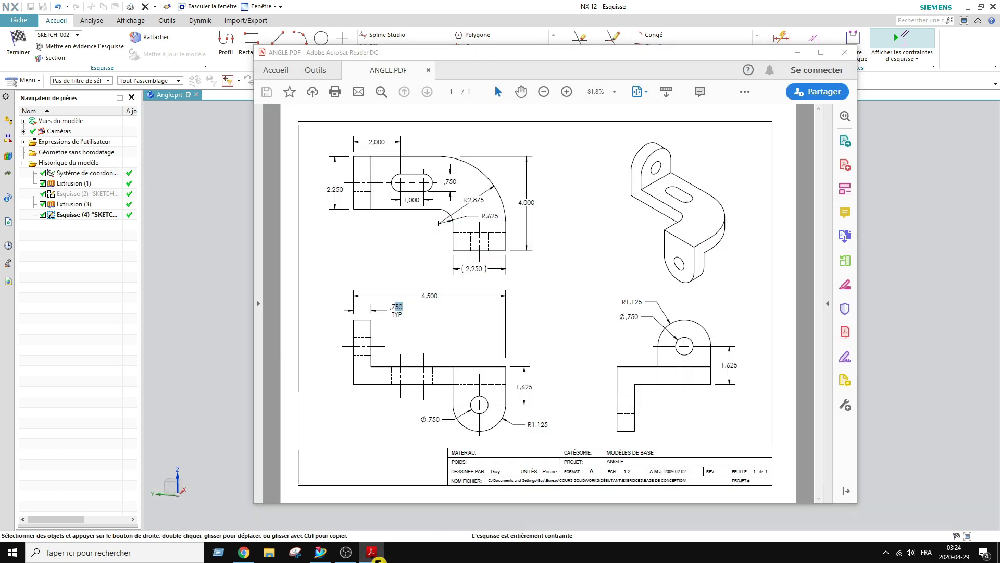
{"action": "left_click", "coordinate": [23, 46]}
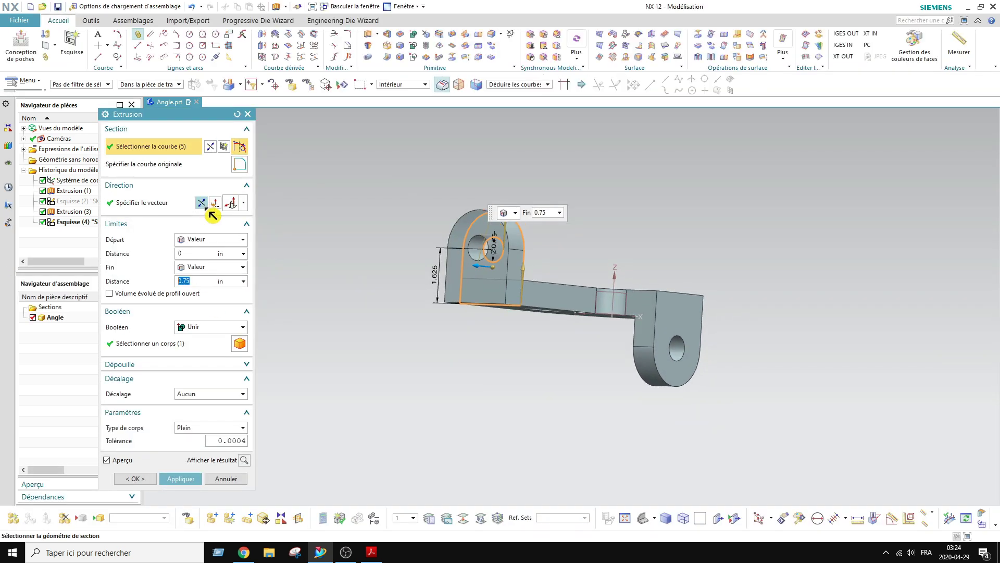
Step: Extrude the upward flange profile 0.75 in inward over the plate, united with the bracket body (Unir)
{"action": "middle_click_drag", "start_coordinate": [381, 200], "coordinate": [363, 408]}
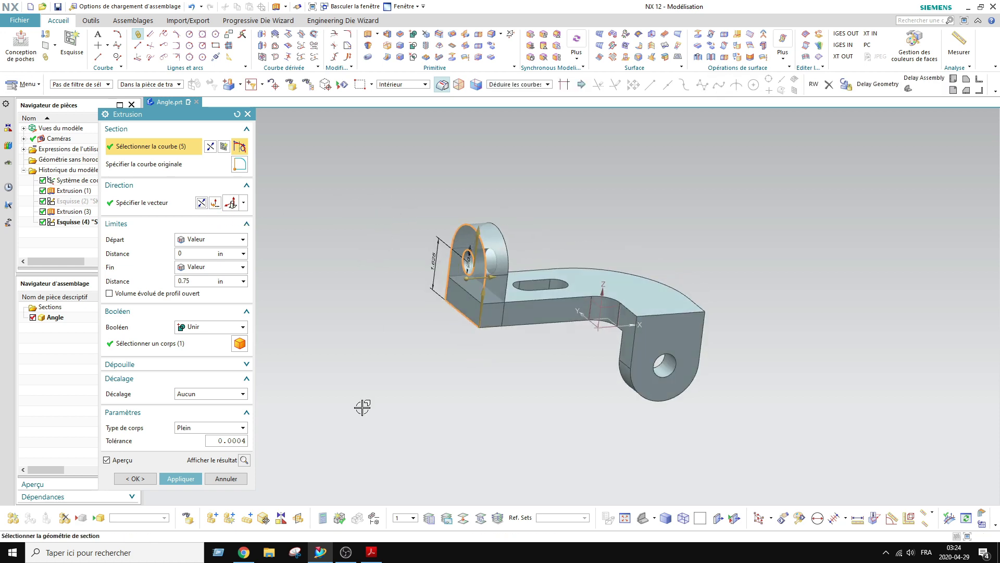
{"action": "left_click", "coordinate": [376, 556]}
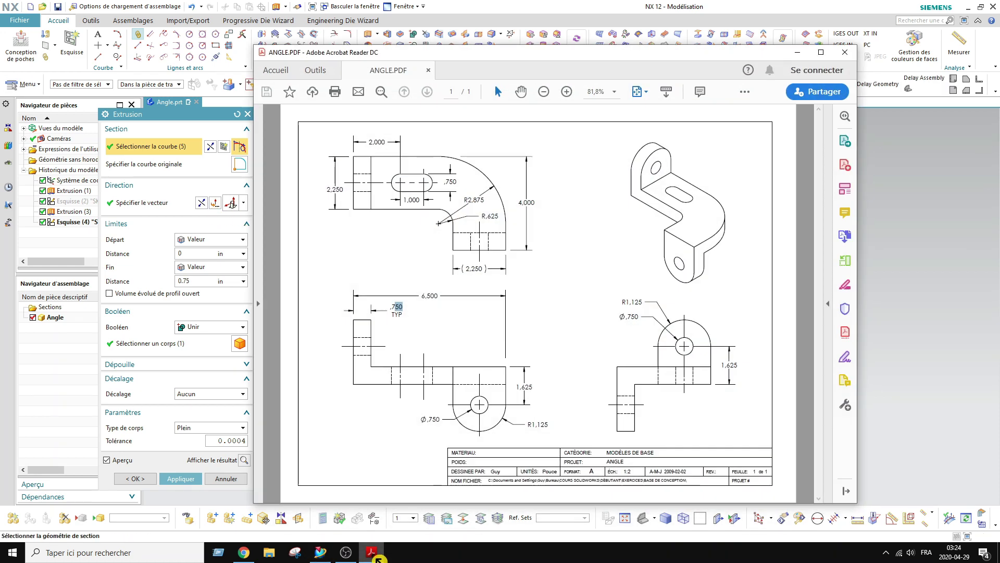
{"action": "left_click", "coordinate": [376, 556]}
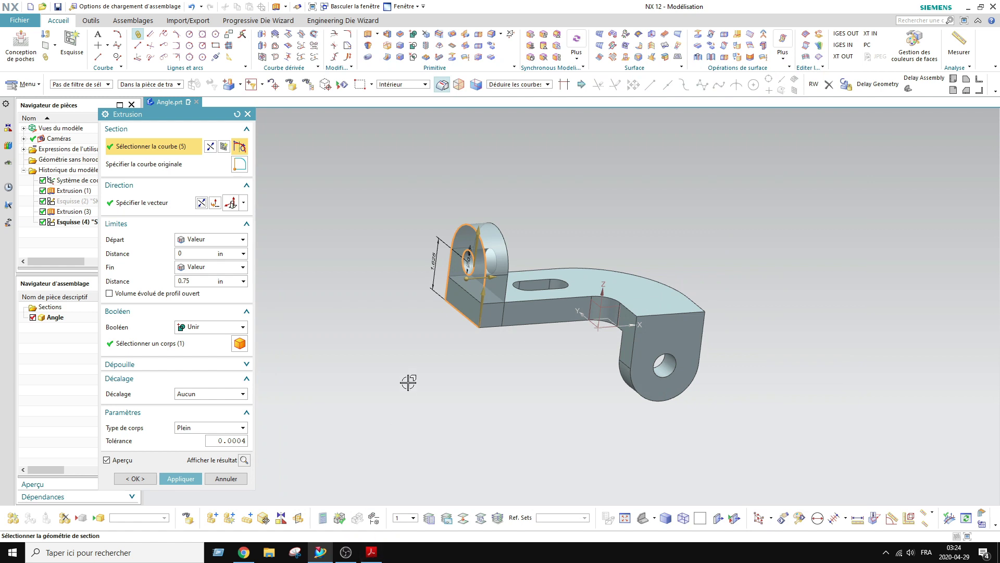
{"action": "left_click", "coordinate": [199, 329]}
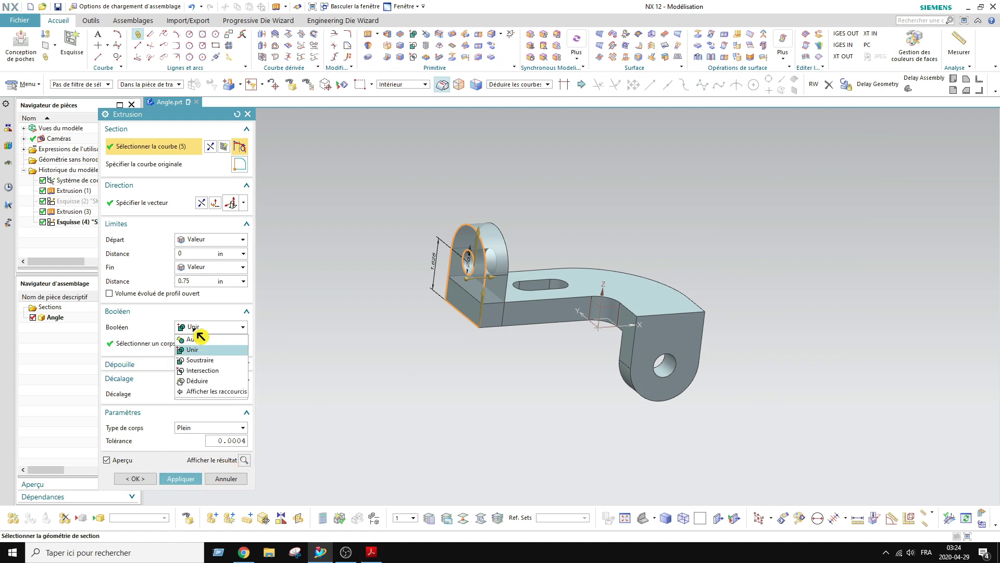
{"action": "left_click", "coordinate": [200, 339]}
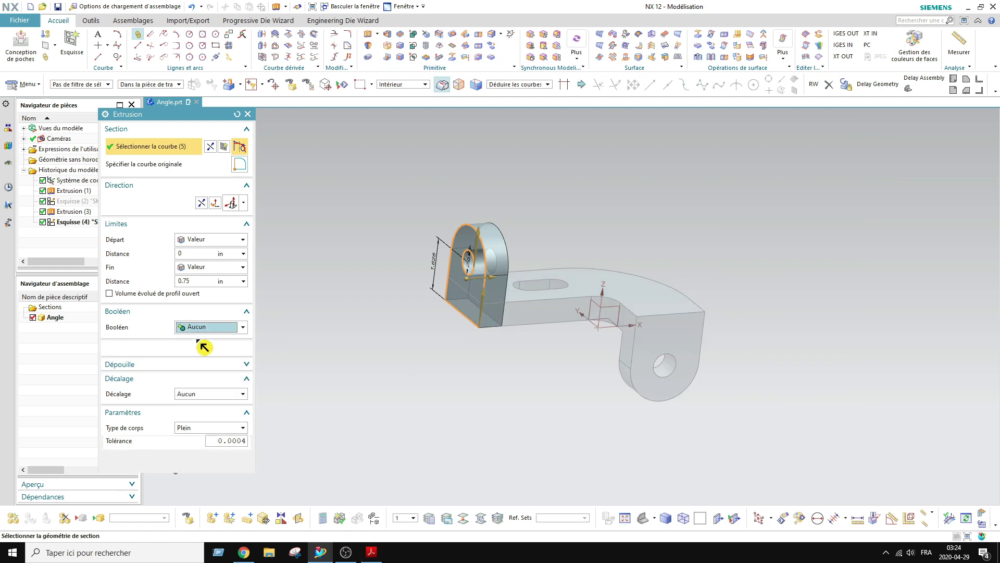
{"action": "left_click", "coordinate": [202, 328]}
{"action": "left_click", "coordinate": [204, 344]}
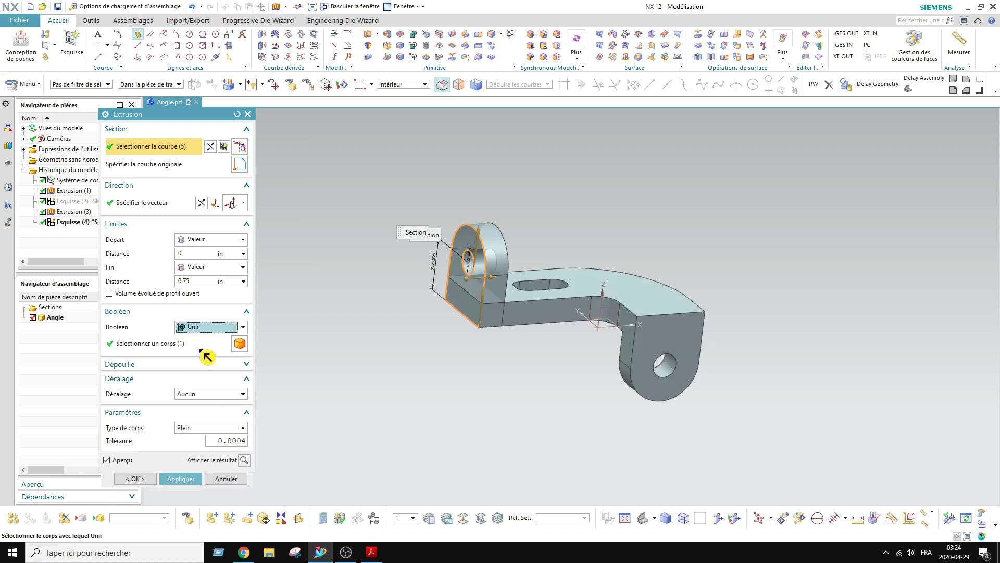
{"action": "left_click", "coordinate": [172, 477]}
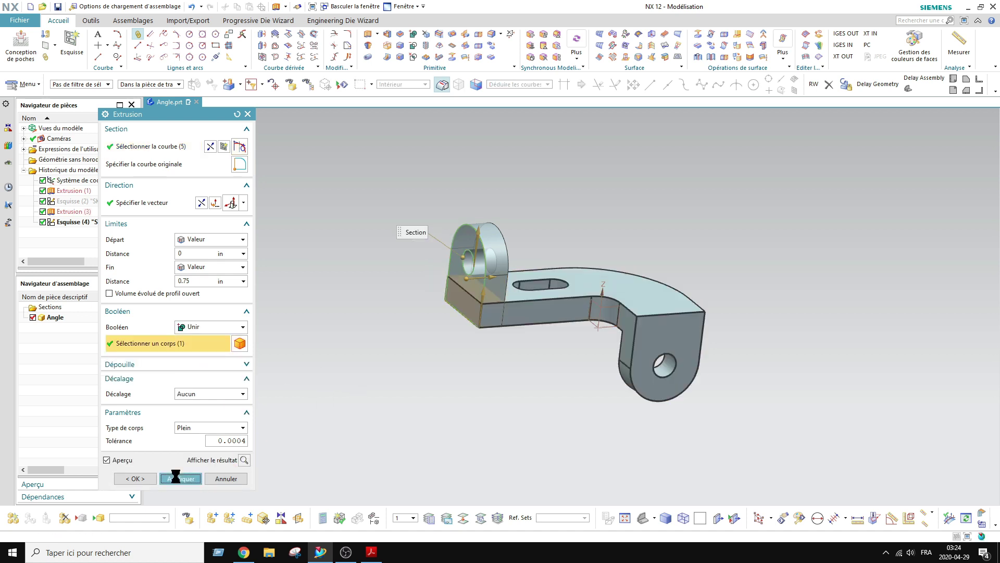
{"action": "left_click", "coordinate": [224, 478]}
Step: Save the part in an isometric view and compare the bracket with the ANGLE.PDF drawing
{"action": "middle_click_drag", "start_coordinate": [277, 464], "coordinate": [393, 413]}
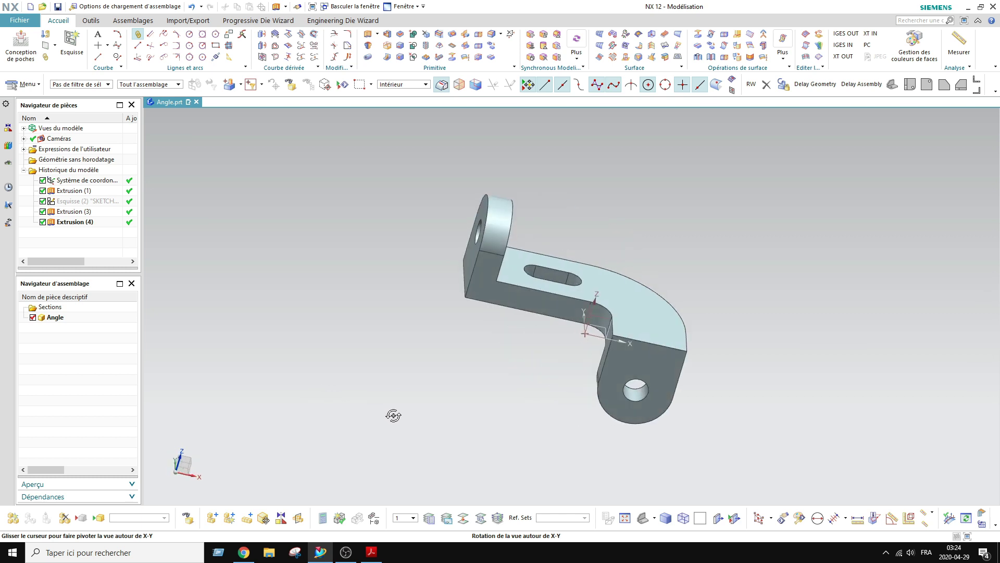
{"action": "left_click", "coordinate": [892, 85]}
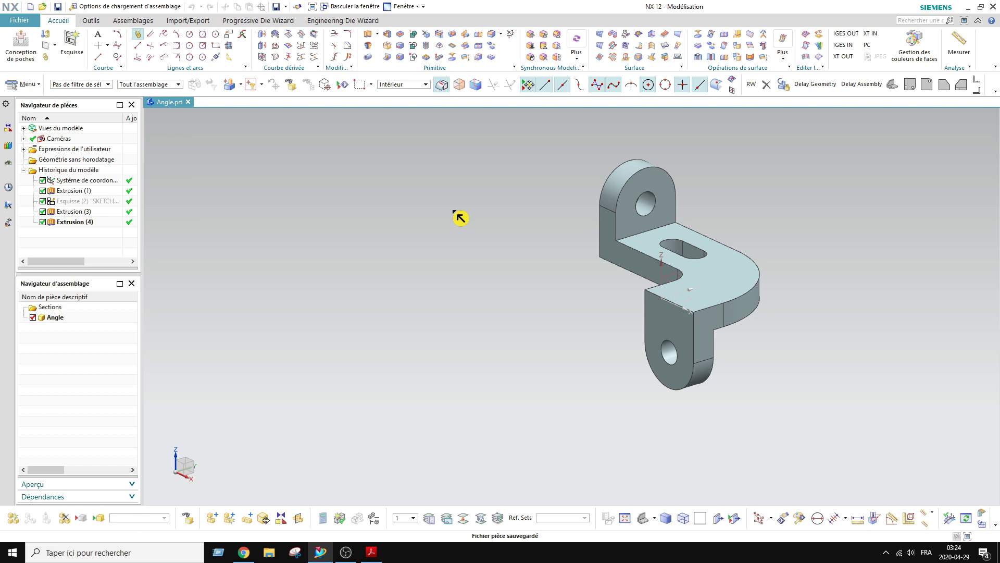
{"action": "left_click", "coordinate": [374, 554]}
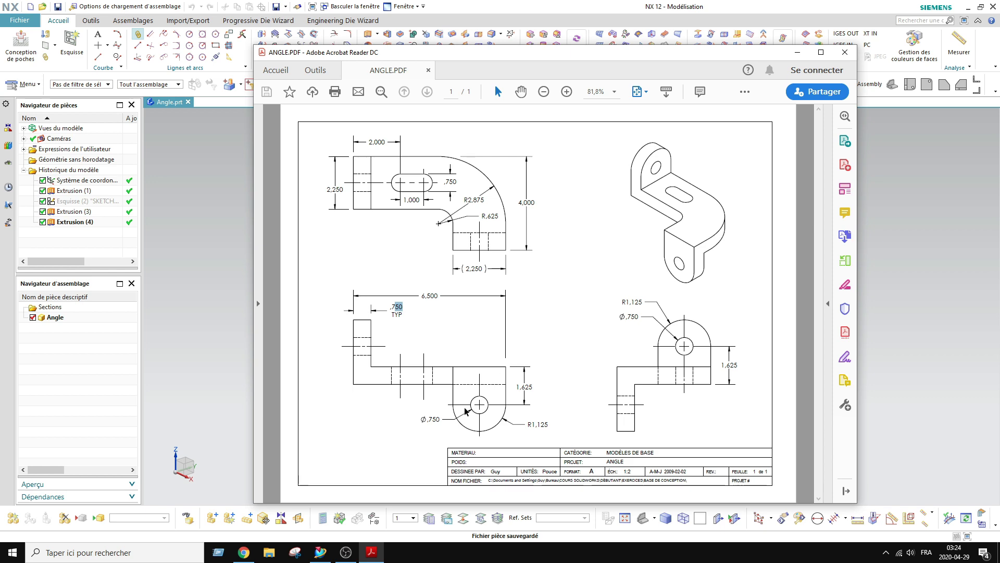
{"action": "left_click", "coordinate": [372, 554]}
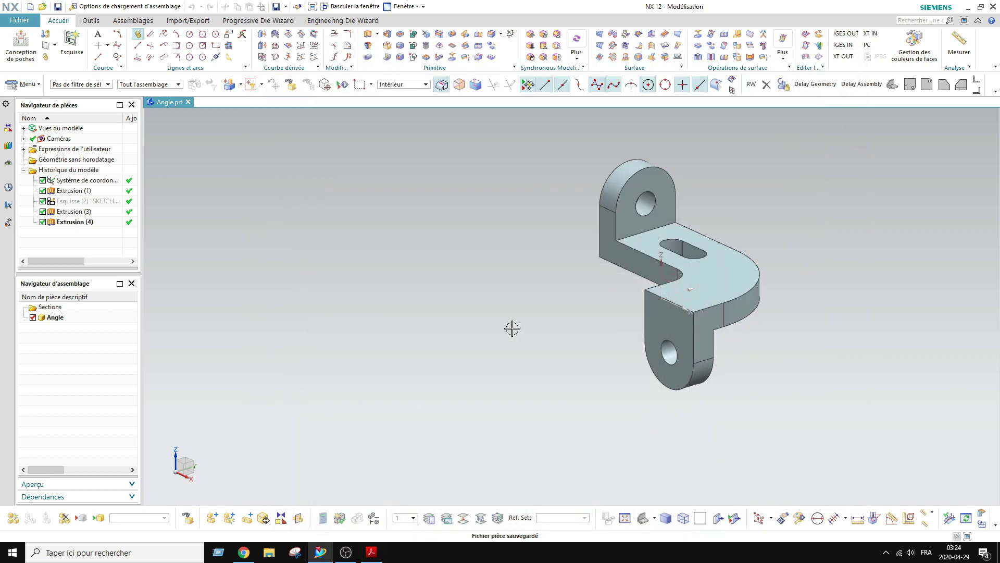
{"action": "middle_click_drag", "start_coordinate": [511, 328], "coordinate": [707, 187]}
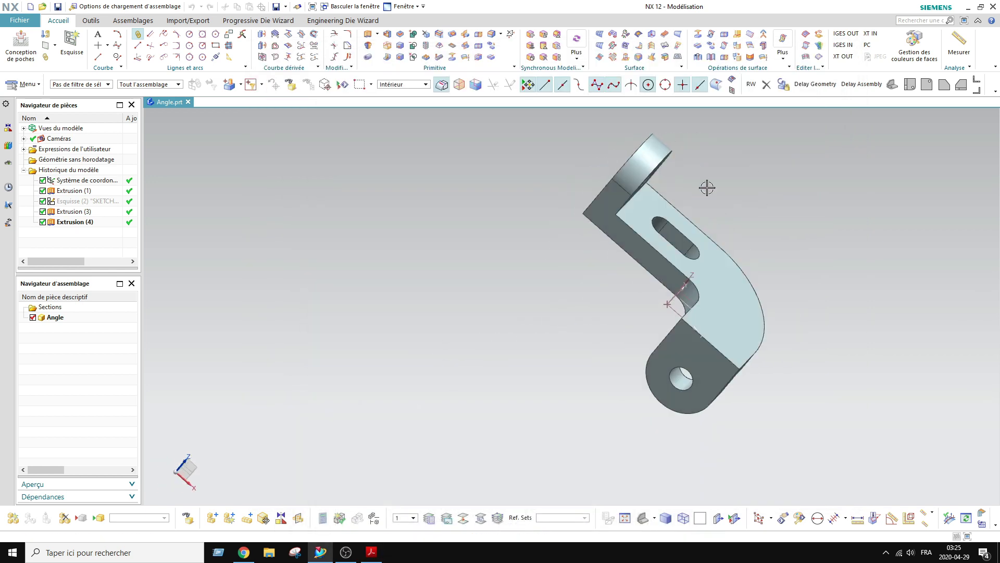
{"action": "left_click", "coordinate": [893, 85]}
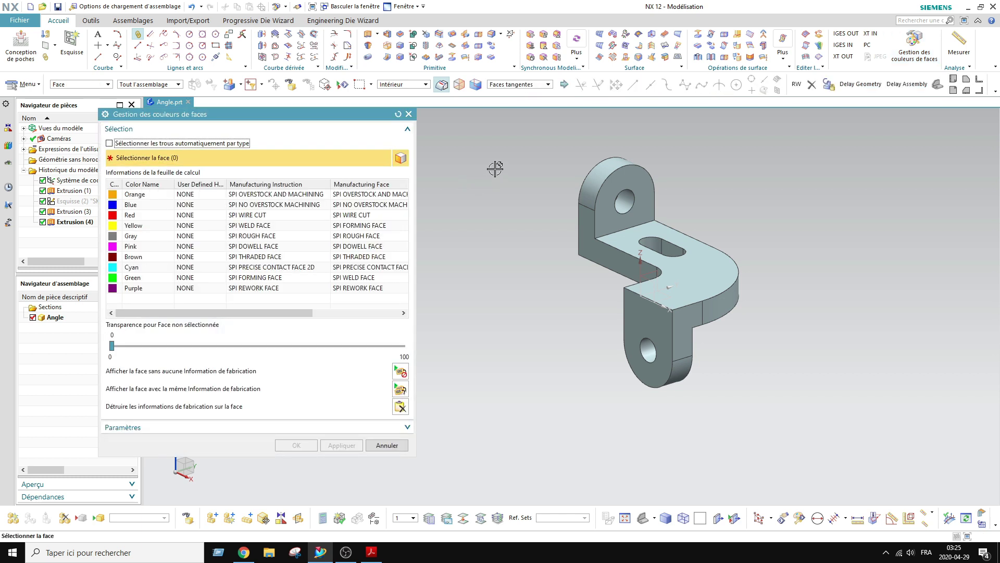
{"action": "left_click", "coordinate": [78, 224]}
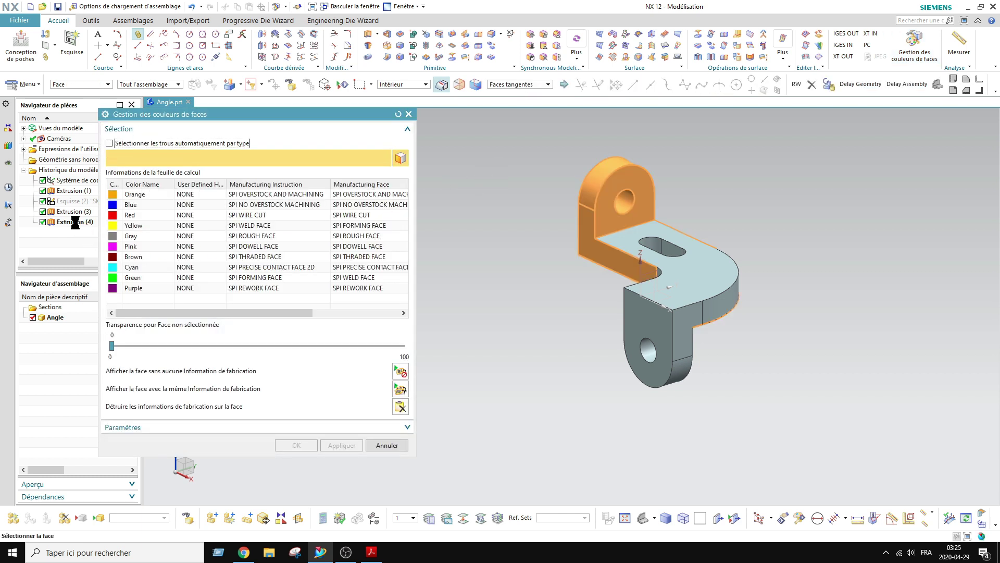
{"action": "left_click", "coordinate": [75, 216]}
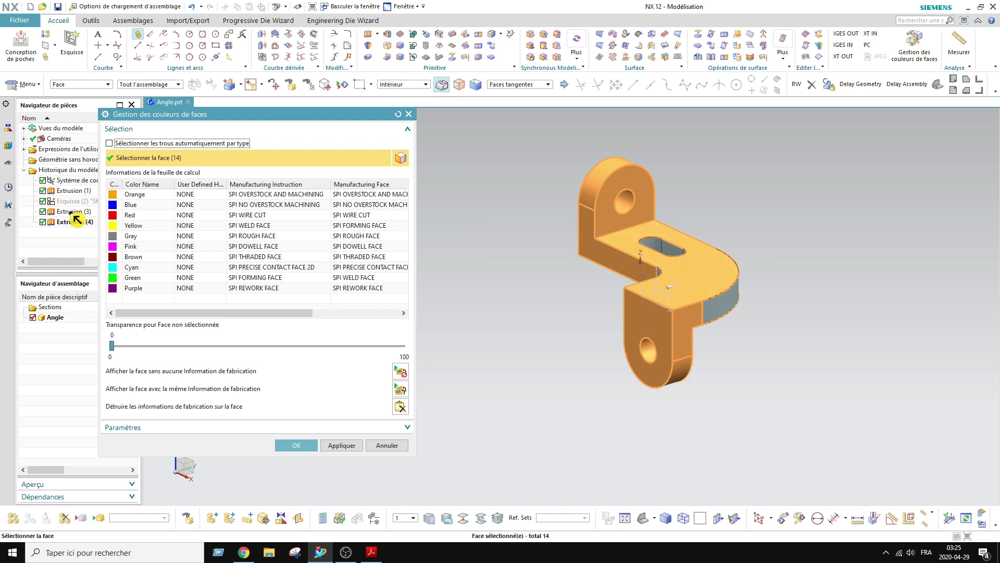
{"action": "left_click", "coordinate": [73, 193]}
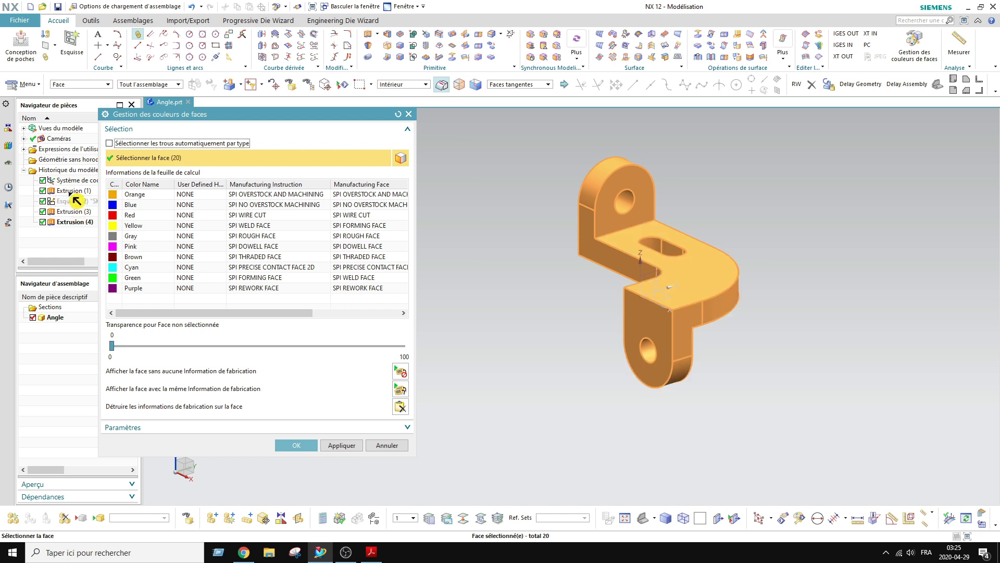
{"action": "middle_click_drag", "start_coordinate": [541, 290], "coordinate": [560, 328]}
{"action": "middle_click", "coordinate": [548, 296]}
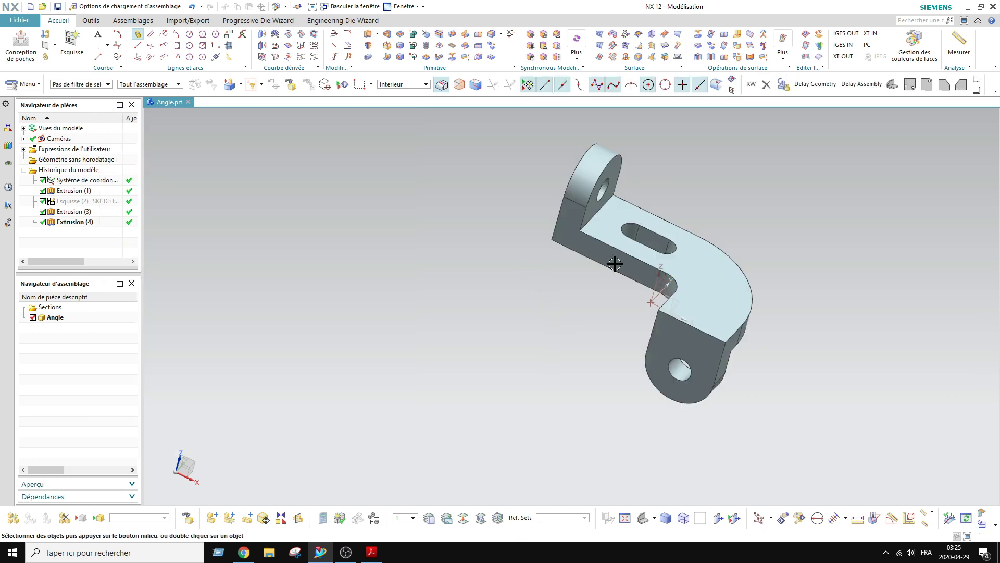
Step: Assign the Cyan face colour (SPI PRECISE CONTACT FACE 2D) to every face of the bracket using the Faces de corps selection rule
{"action": "left_click", "coordinate": [892, 63]}
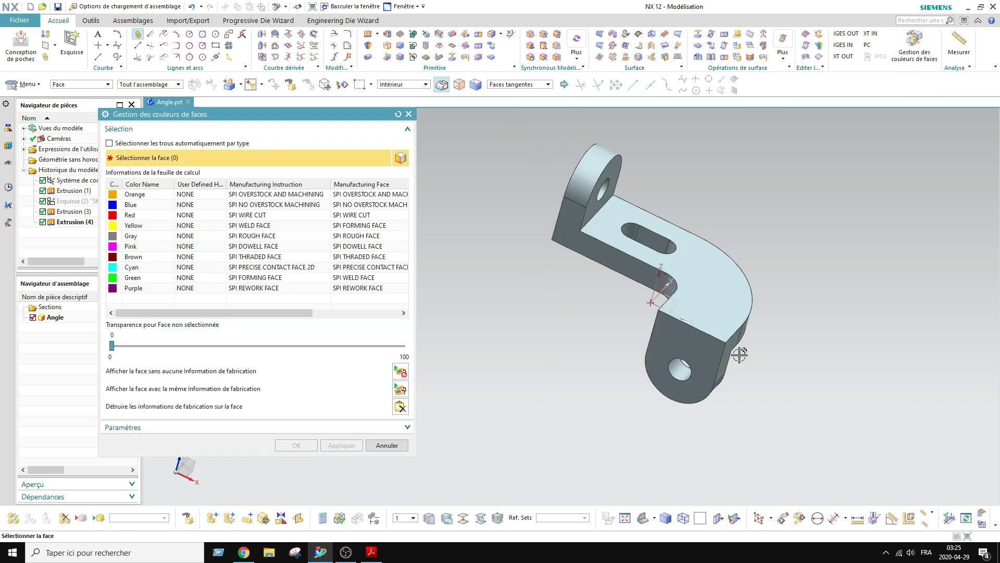
{"action": "left_click_drag", "start_coordinate": [514, 130], "coordinate": [802, 417]}
{"action": "middle_click_drag", "start_coordinate": [640, 336], "coordinate": [637, 282]}
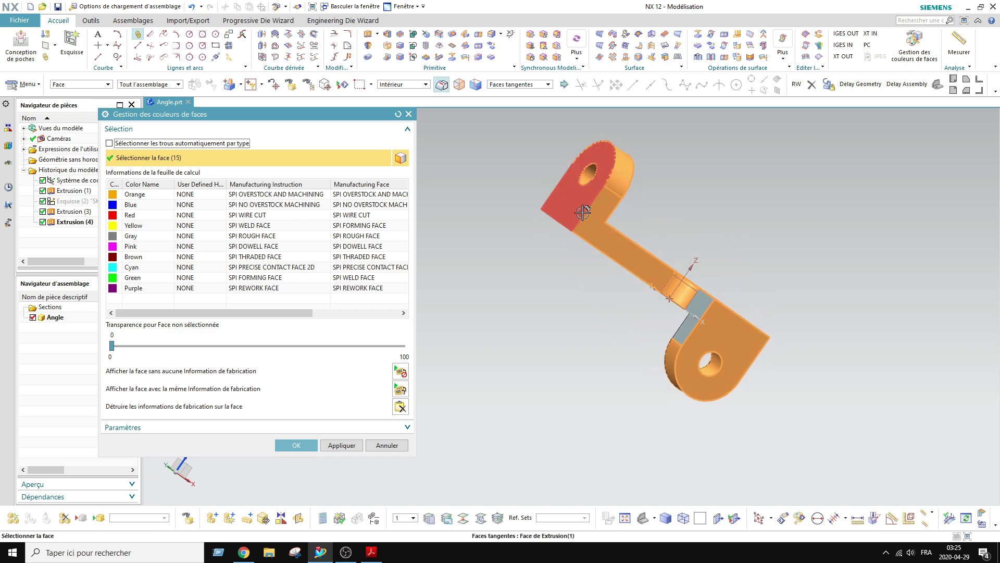
{"action": "left_click", "coordinate": [520, 85]}
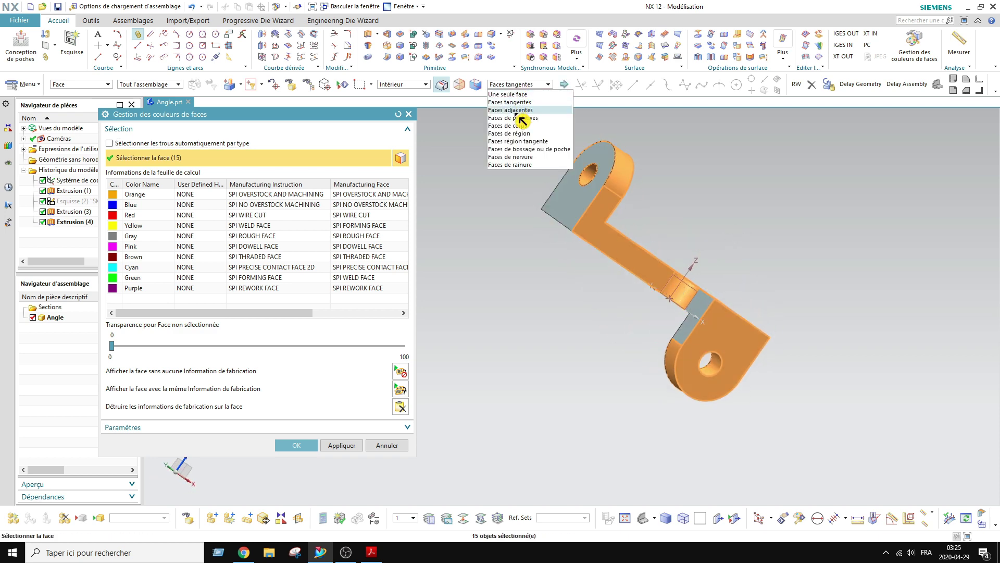
{"action": "key", "text": "Escape"}
{"action": "left_click", "coordinate": [560, 186]}
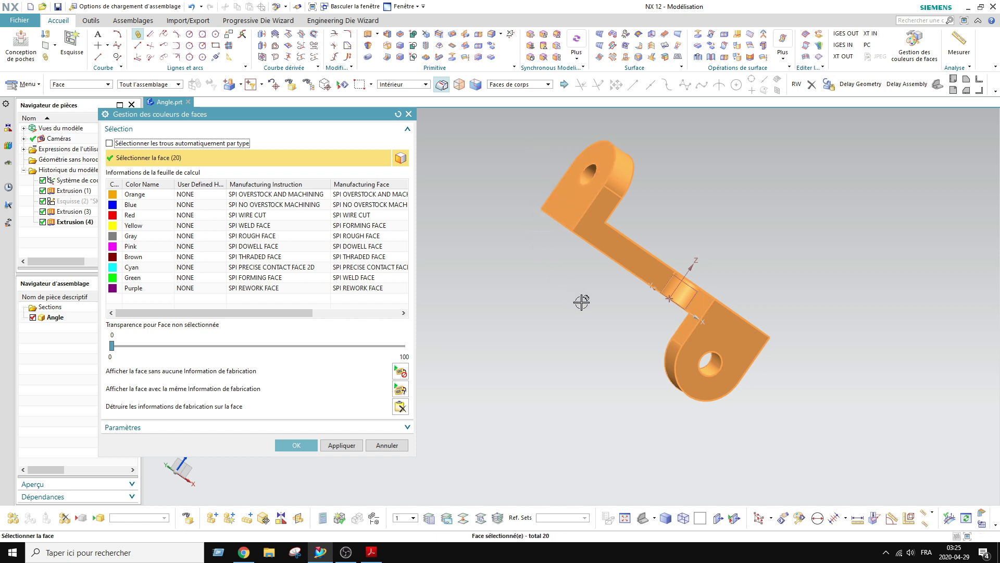
{"action": "mouse_move", "coordinate": [581, 302]}
{"action": "middle_mouse_down"}
{"action": "mouse_move", "coordinate": [710, 257]}
{"action": "mouse_move", "coordinate": [573, 299]}
{"action": "middle_mouse_up"}
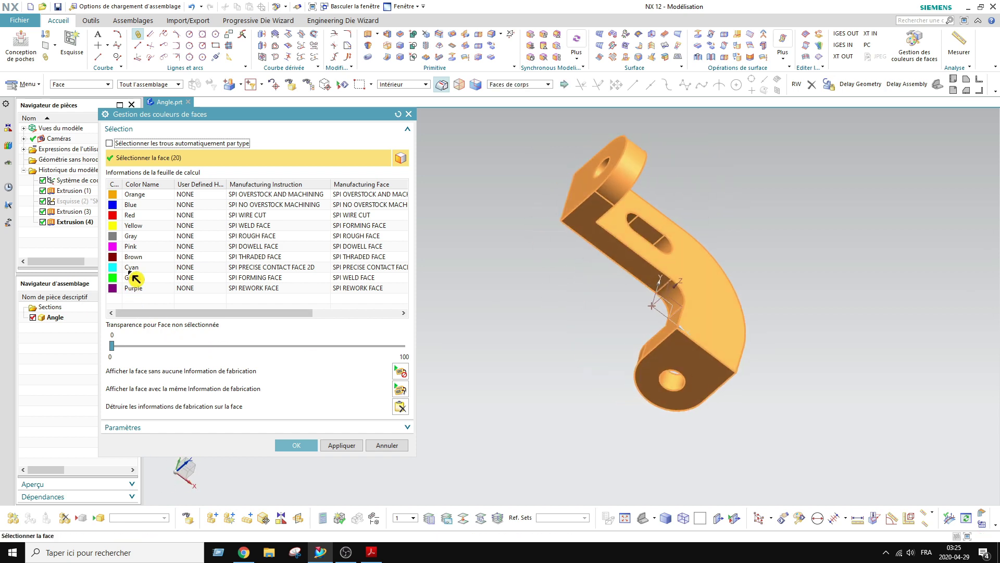
{"action": "left_click", "coordinate": [130, 269]}
{"action": "left_click", "coordinate": [295, 445]}
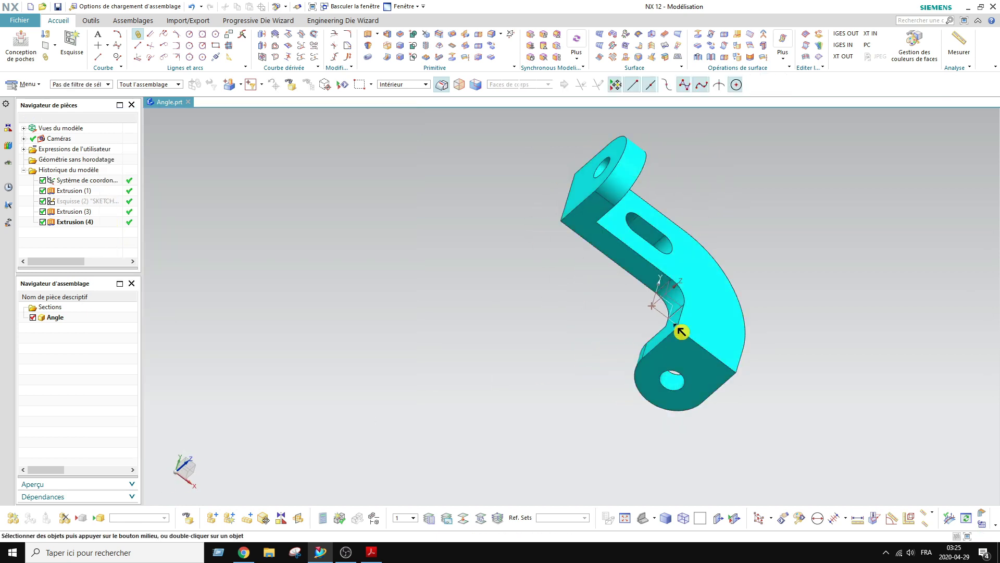
{"action": "left_click", "coordinate": [893, 84]}
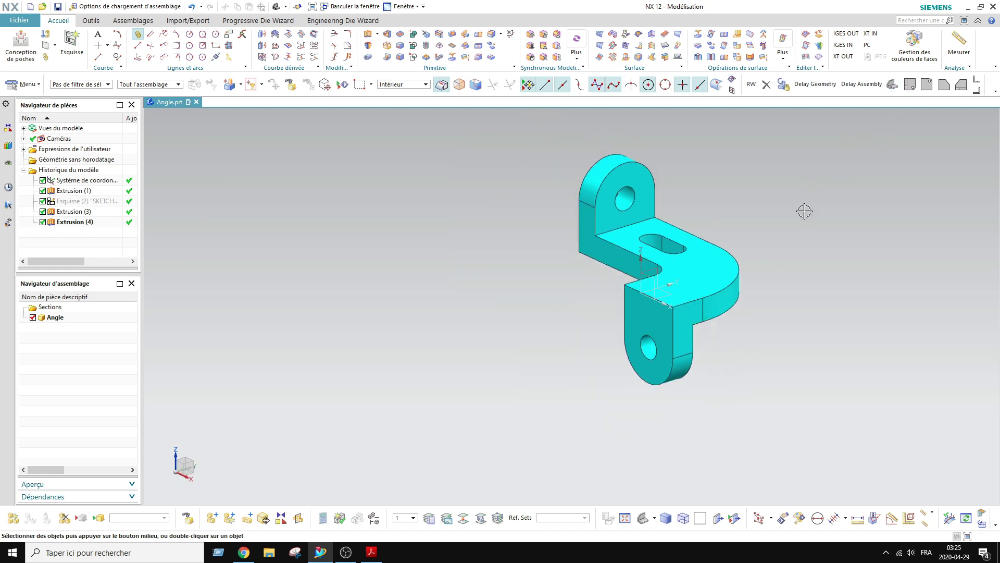
Step: Assign the Gray face colour (SPI ROUGH FACE) to all faces of the bracket body
{"action": "left_click_drag", "start_coordinate": [511, 142], "coordinate": [827, 425]}
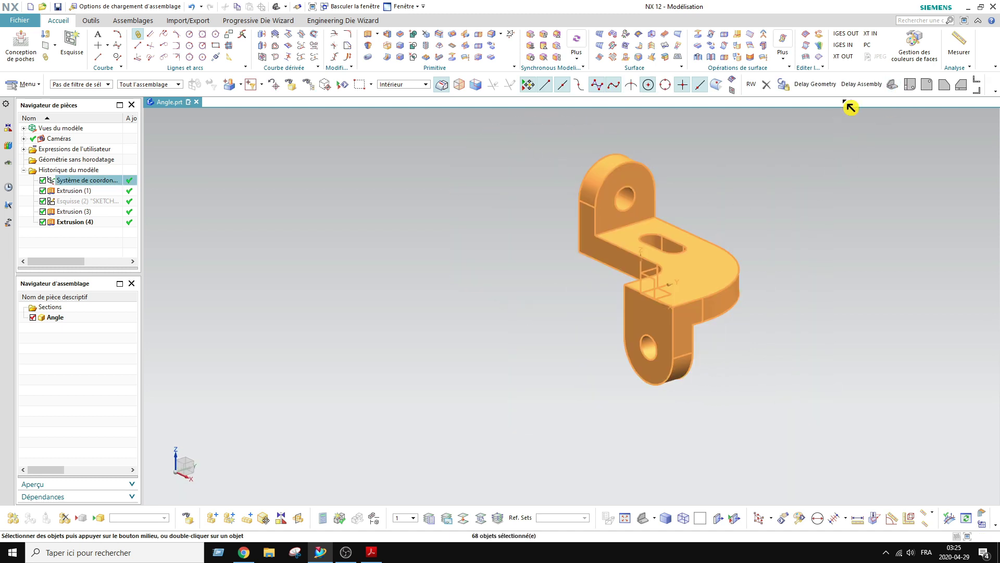
{"action": "left_click", "coordinate": [915, 44]}
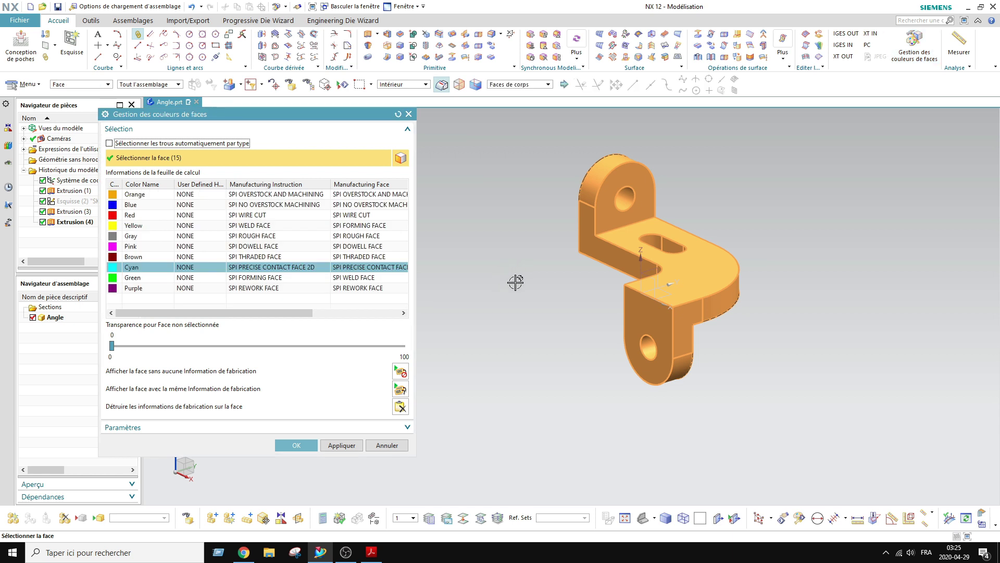
{"action": "middle_click_drag", "start_coordinate": [513, 281], "coordinate": [609, 226]}
{"action": "left_click", "coordinate": [511, 85]}
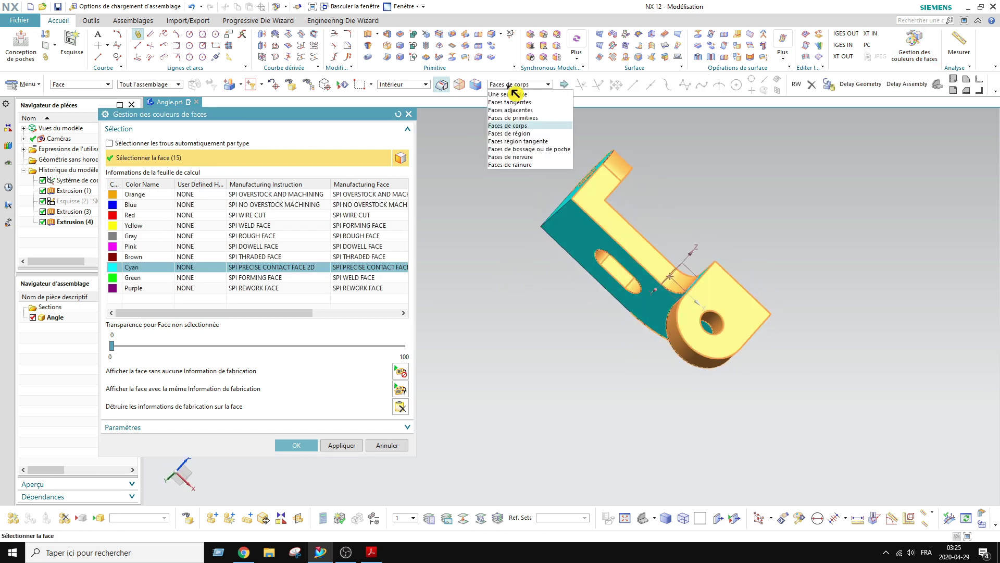
{"action": "left_click", "coordinate": [565, 245]}
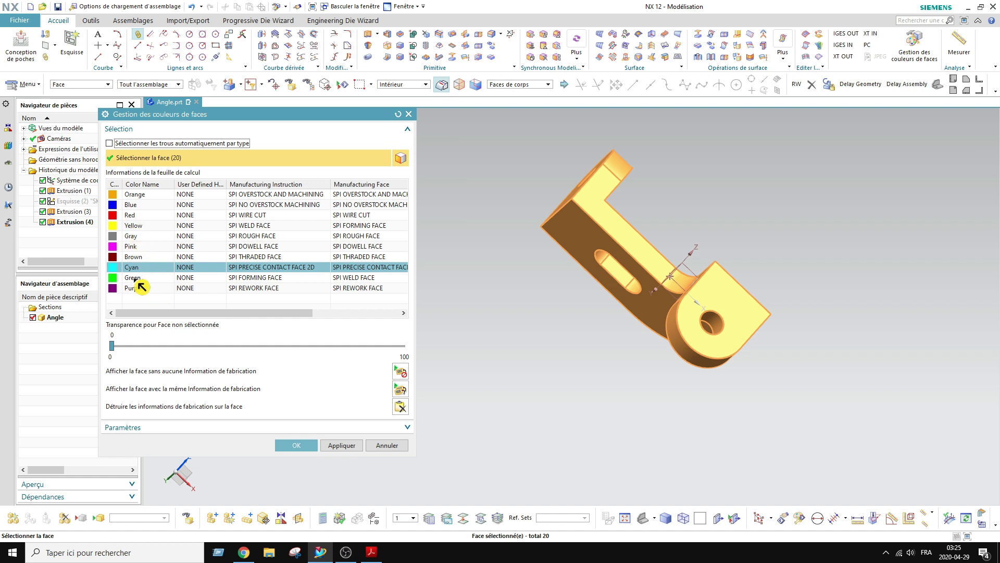
{"action": "left_click", "coordinate": [130, 238]}
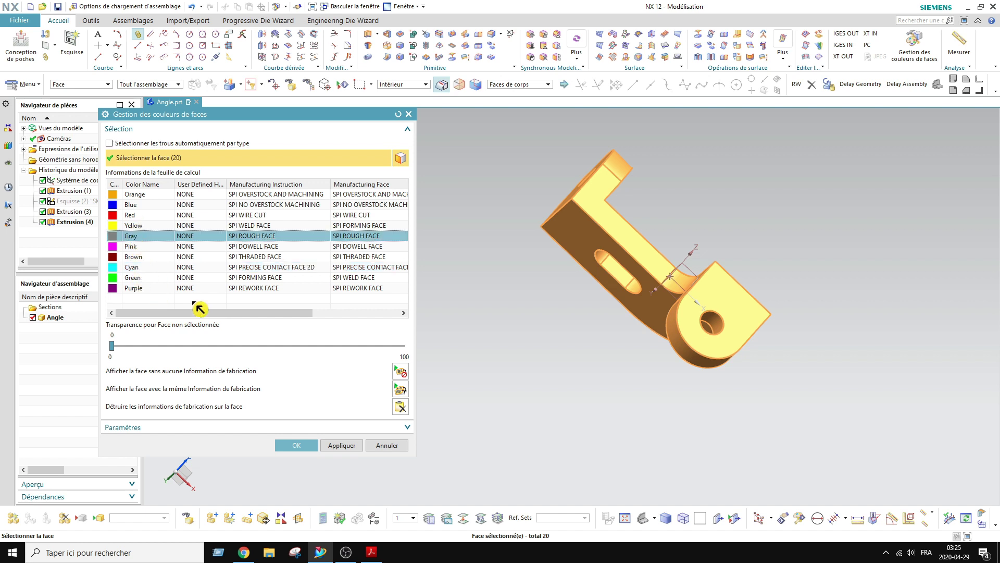
{"action": "left_click", "coordinate": [293, 445]}
Step: Orient the bracket to the isometric view and save the part
{"action": "middle_click_drag", "start_coordinate": [424, 404], "coordinate": [797, 164]}
{"action": "left_click", "coordinate": [892, 84]}
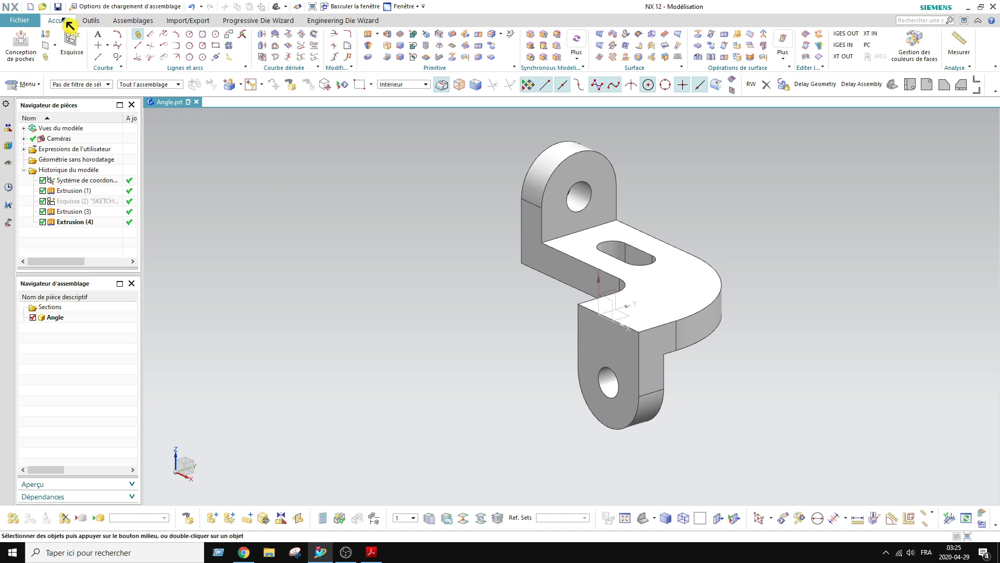
{"action": "left_click", "coordinate": [58, 7]}
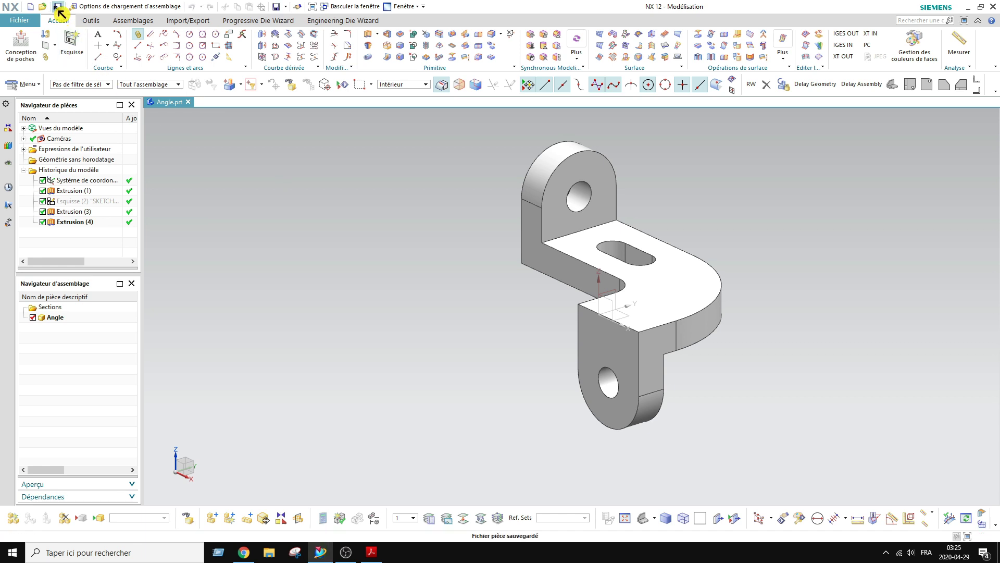